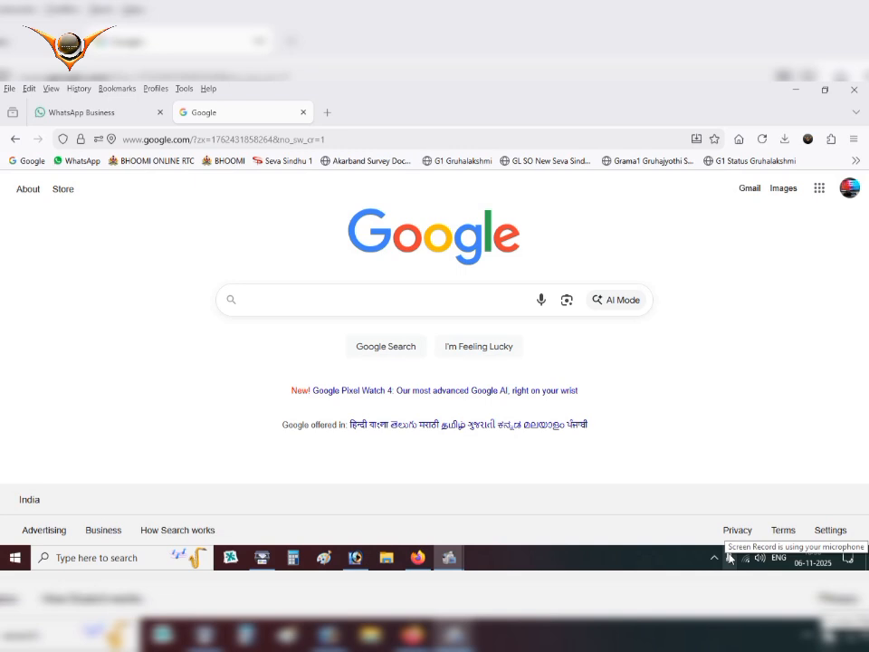
Search Google for 'school education' by typing 'school' and picking the suggestion
left_click(304, 301)
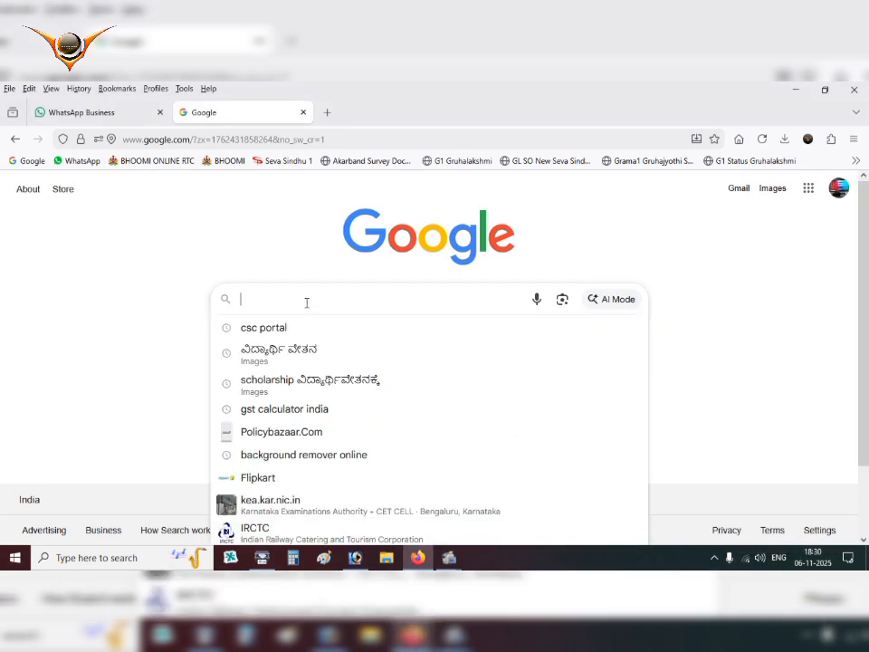
type("school")
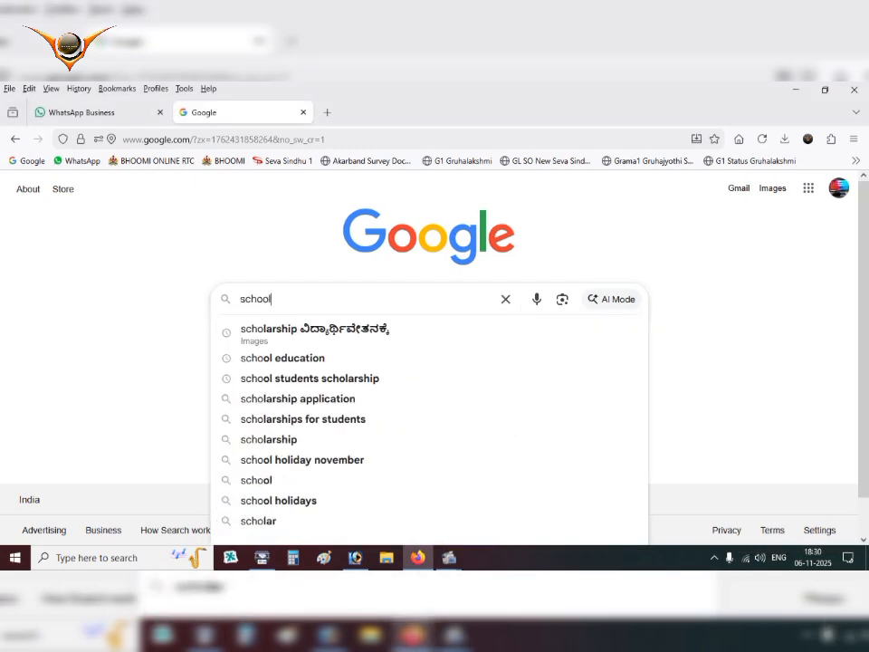
left_click(323, 332)
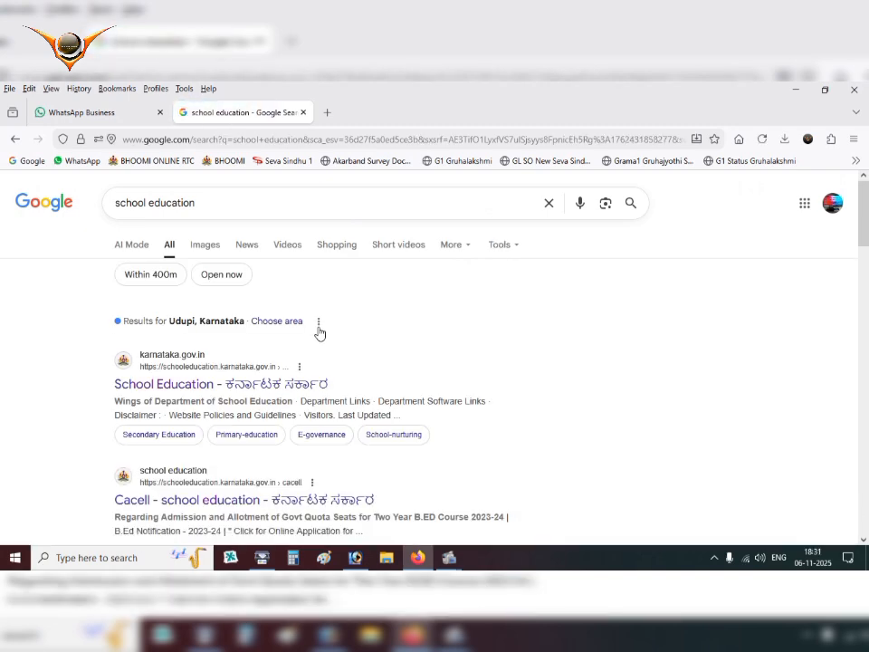
Open the School Education department site and, from its notices, the KARTET-2025 online application page
left_click(248, 389)
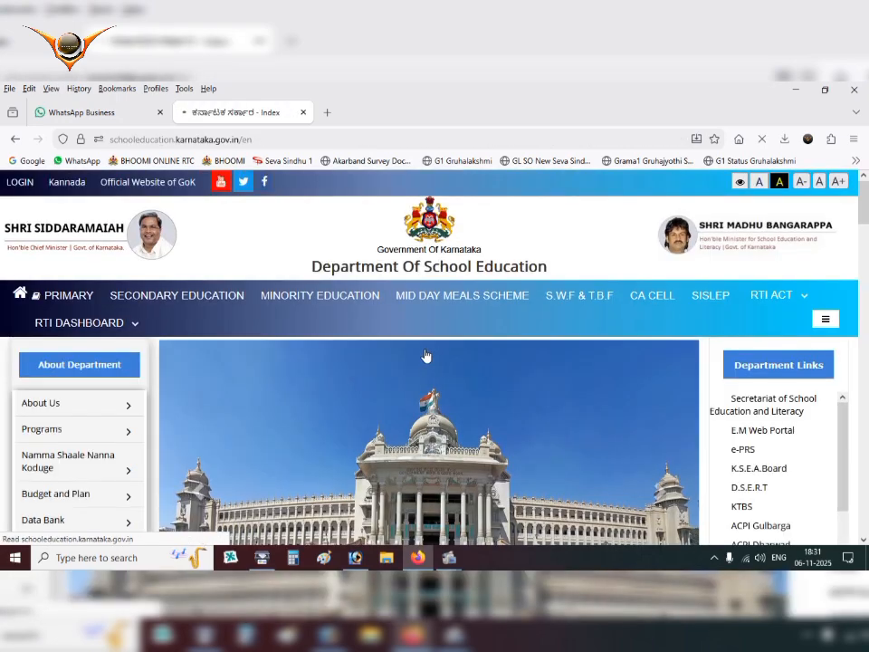
scroll(454, 380, "down", 5)
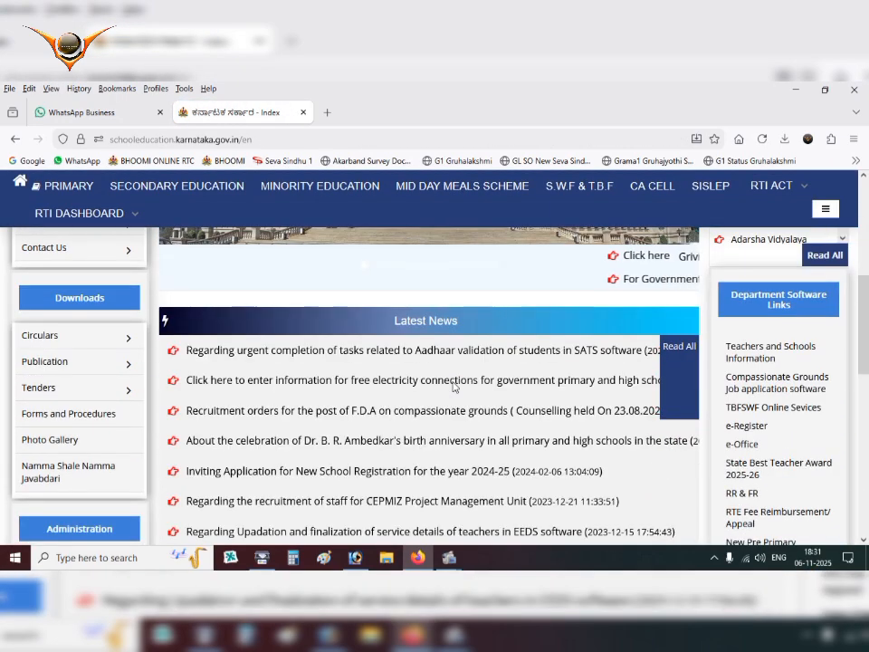
scroll(413, 388, "down", 3)
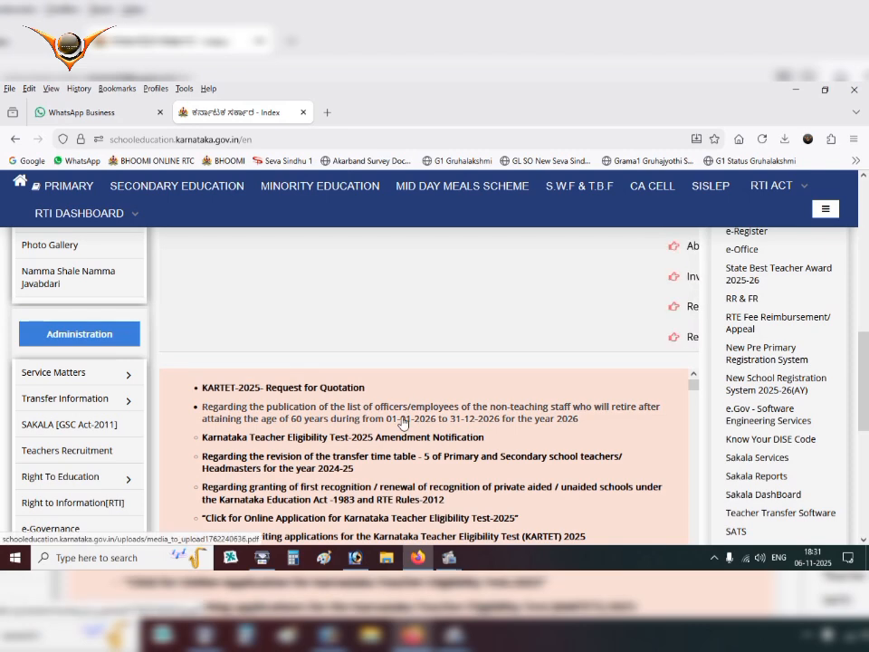
scroll(238, 349, "down", 1)
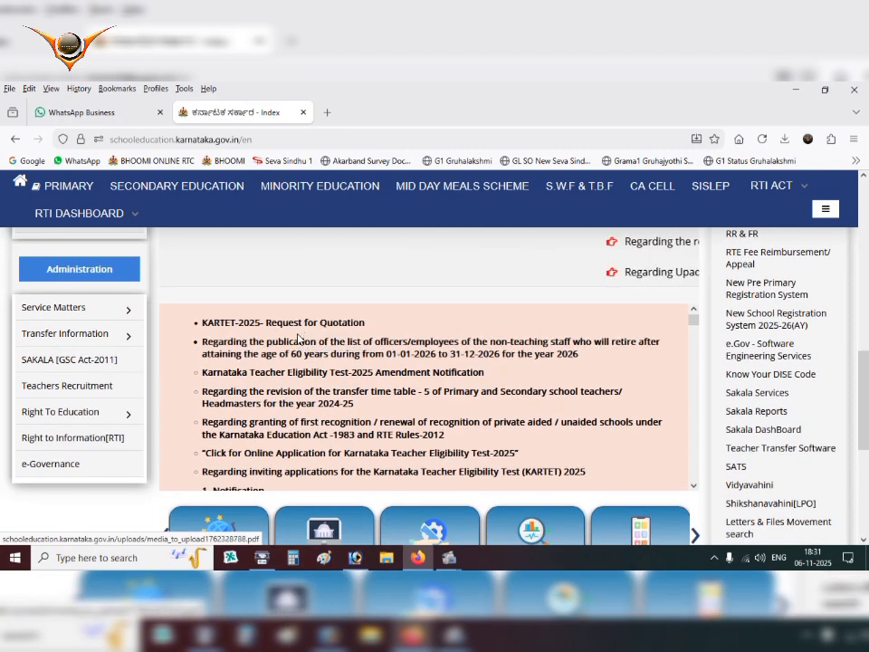
left_click(368, 452)
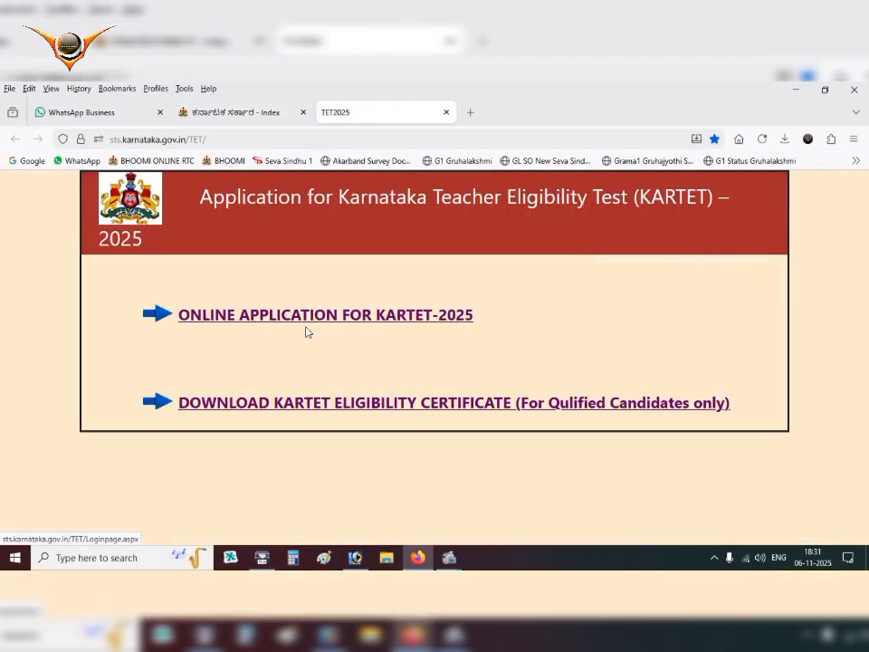
Go to the KARTET-2025 online application login and open the New User registration form
left_click(355, 322)
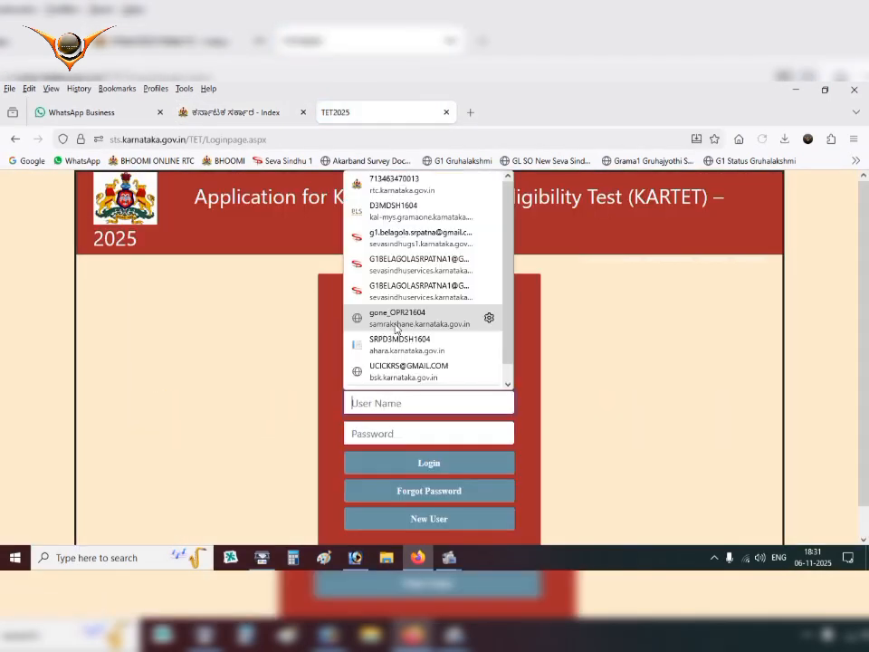
left_click(664, 407)
scroll(663, 407, "down", 1)
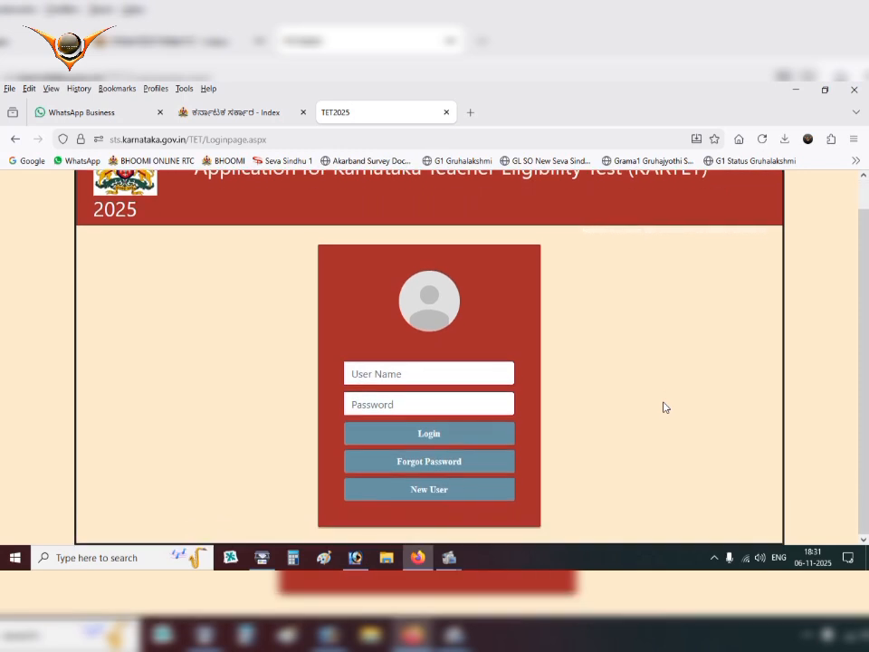
left_click(429, 490)
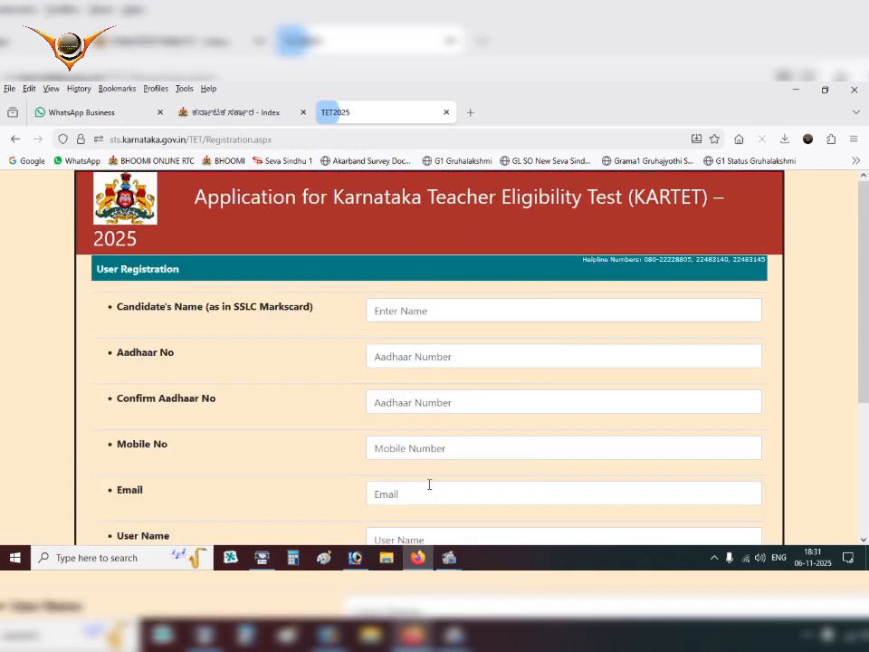
Decline page translation, then enter the candidate's name, Aadhaar number twice, and mobile number
left_click(675, 322)
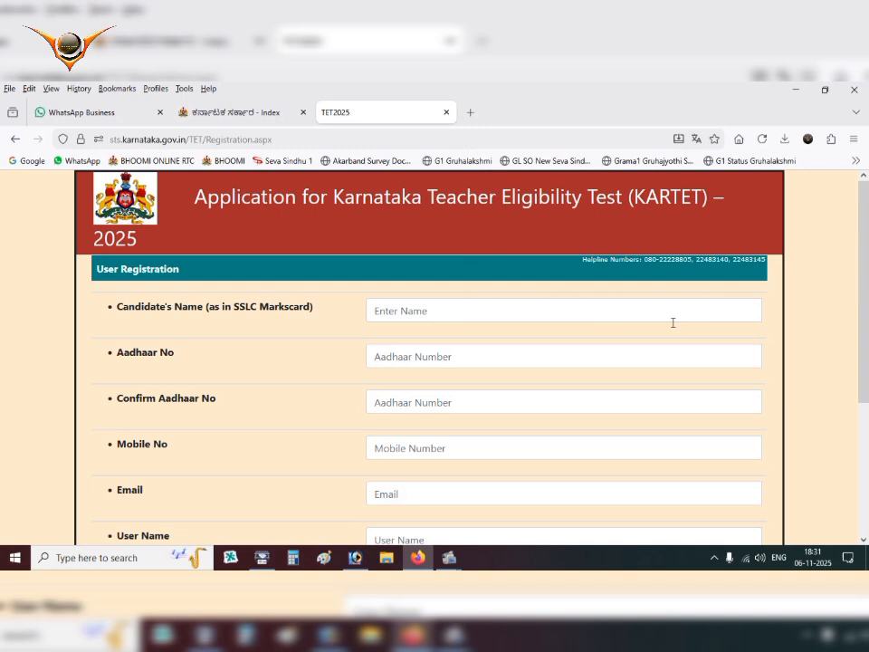
left_click(443, 314)
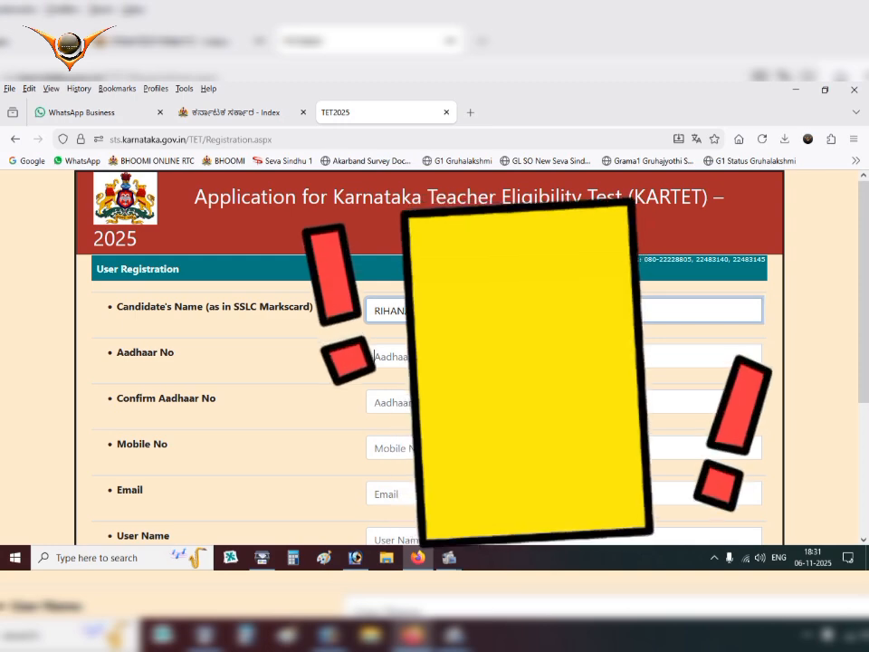
left_click(507, 356)
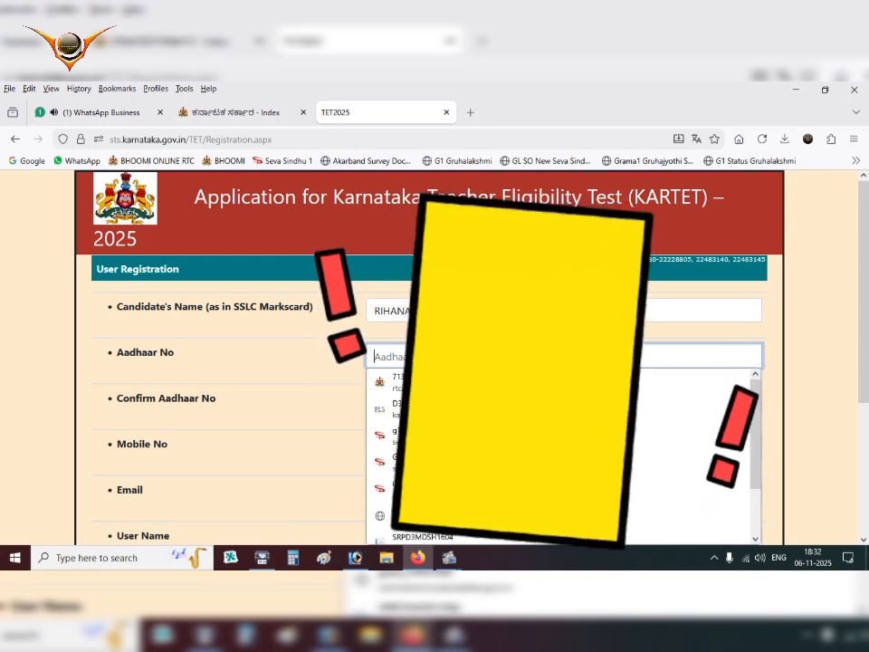
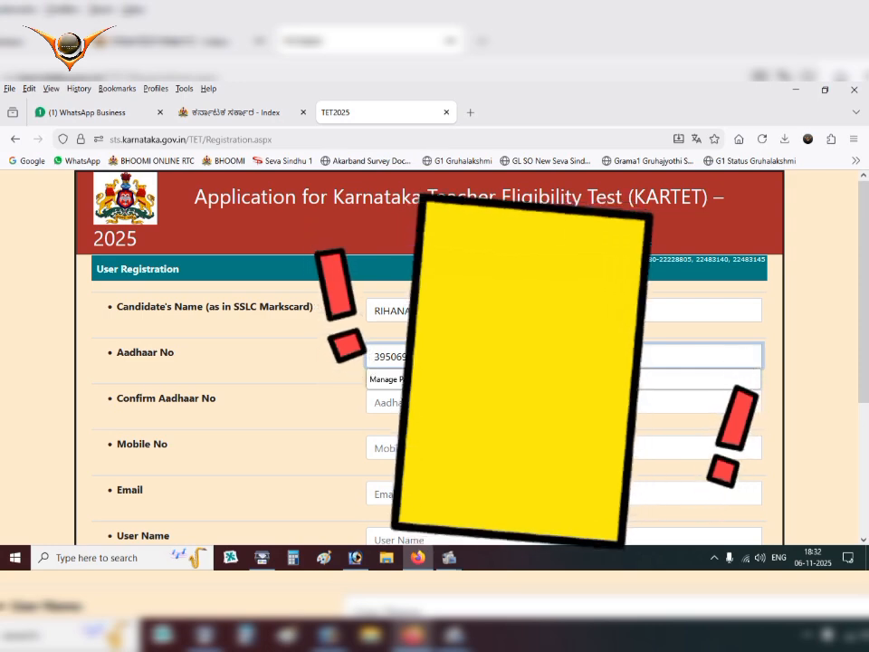
left_click(525, 402)
type("3")
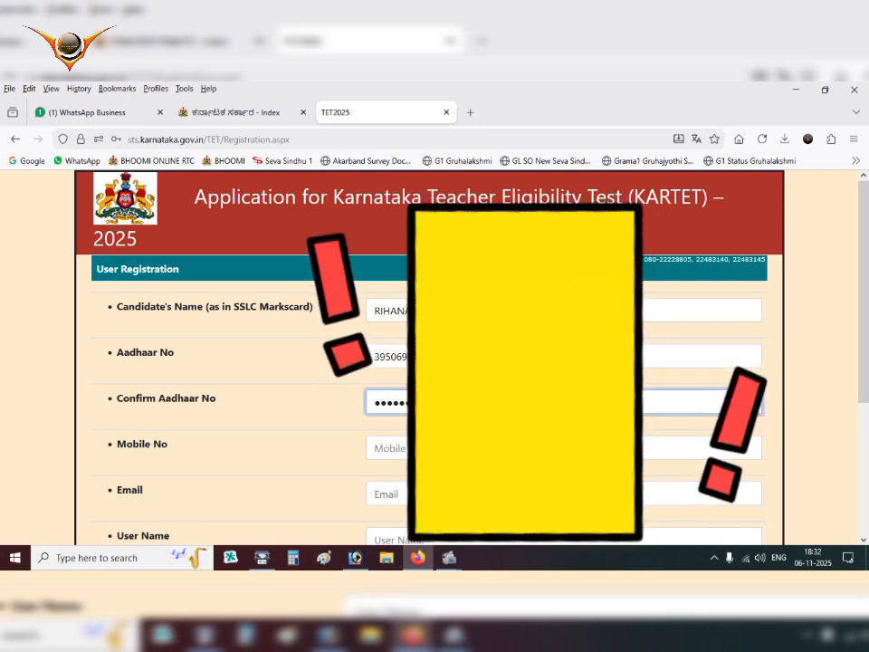
left_click(525, 448)
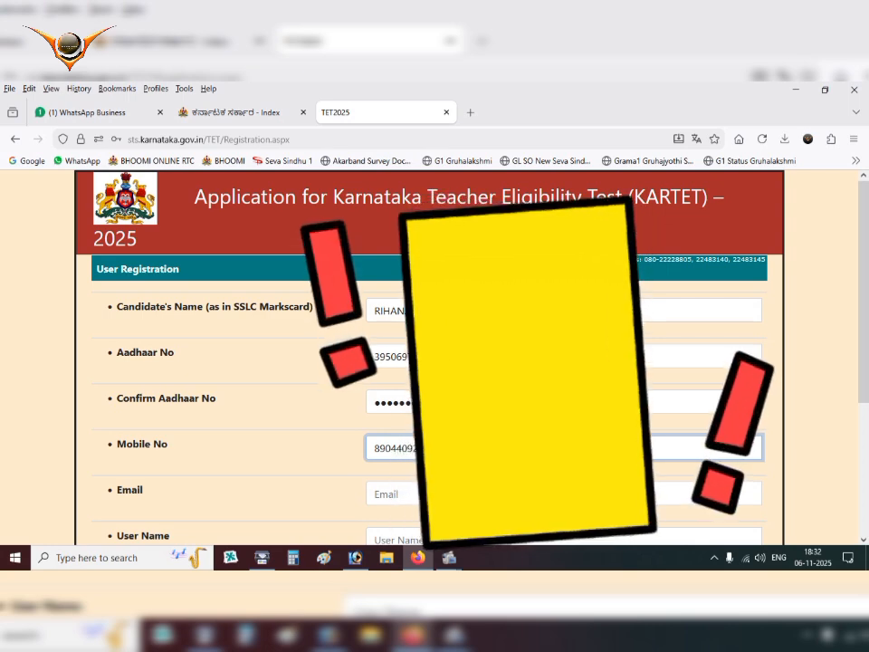
scroll(277, 468, "down", 3)
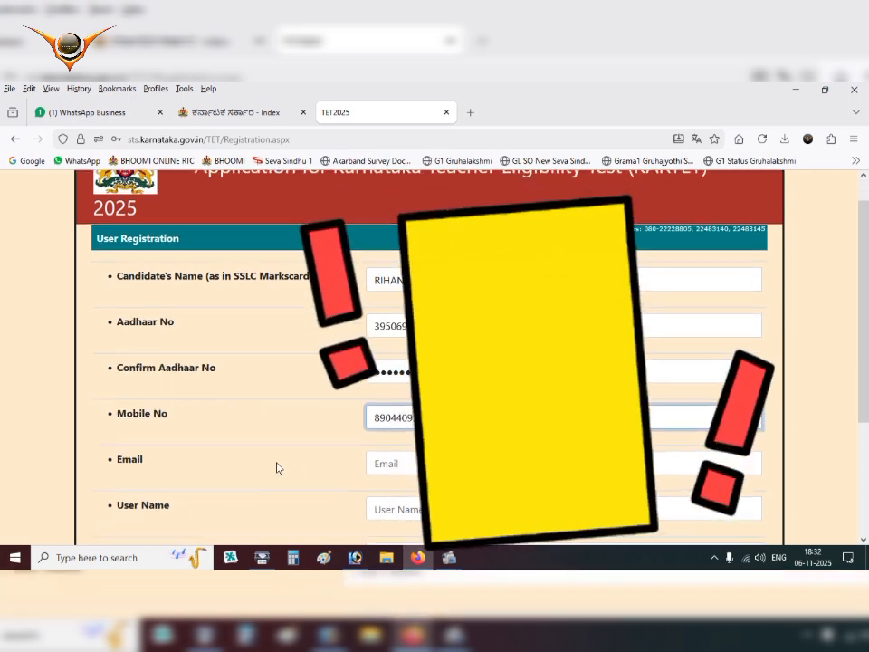
key("Tab")
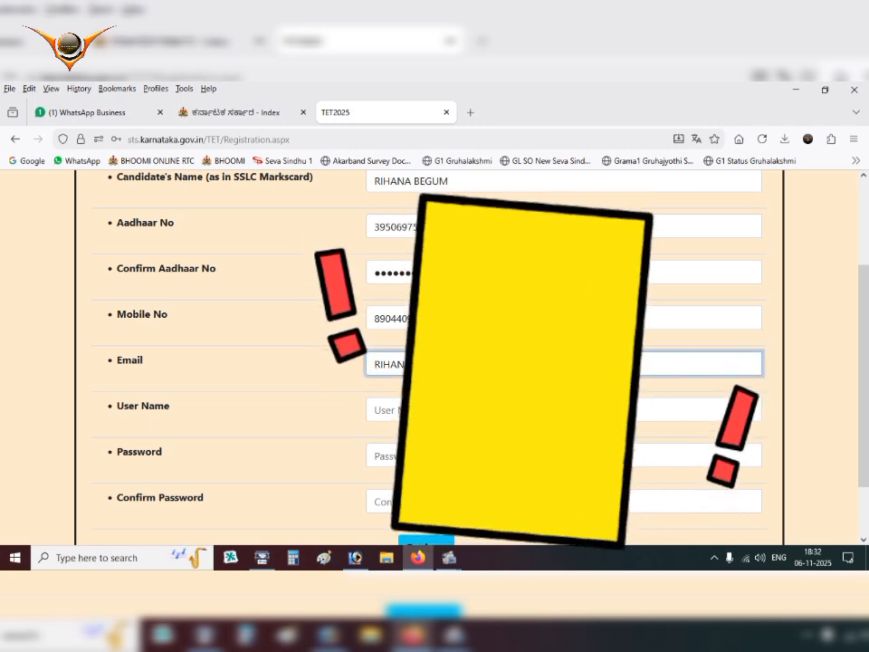
Finish the e-mail, choose a user name, enter and confirm the password, and submit the registration
scroll(290, 415, "down", 2)
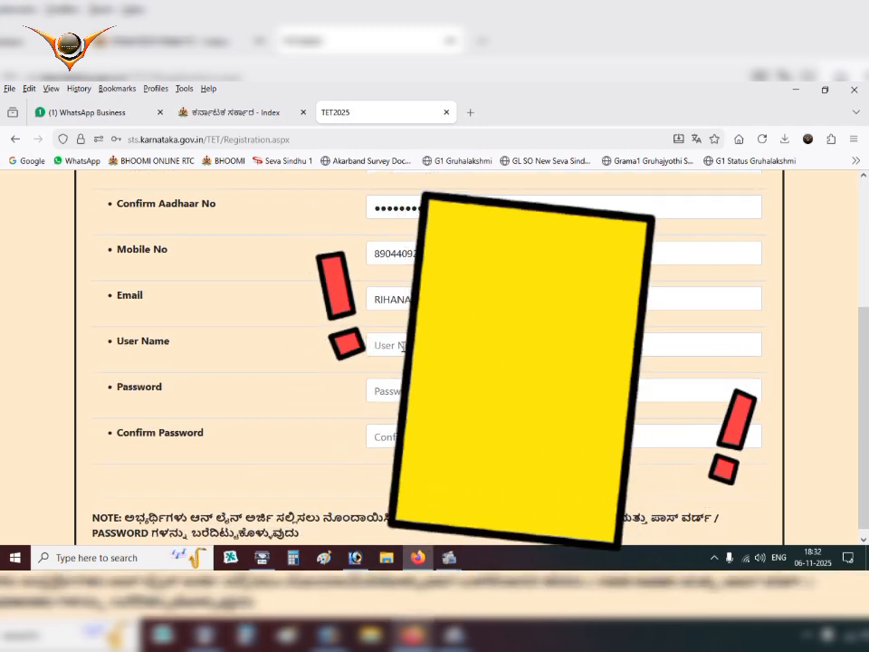
left_click(402, 345)
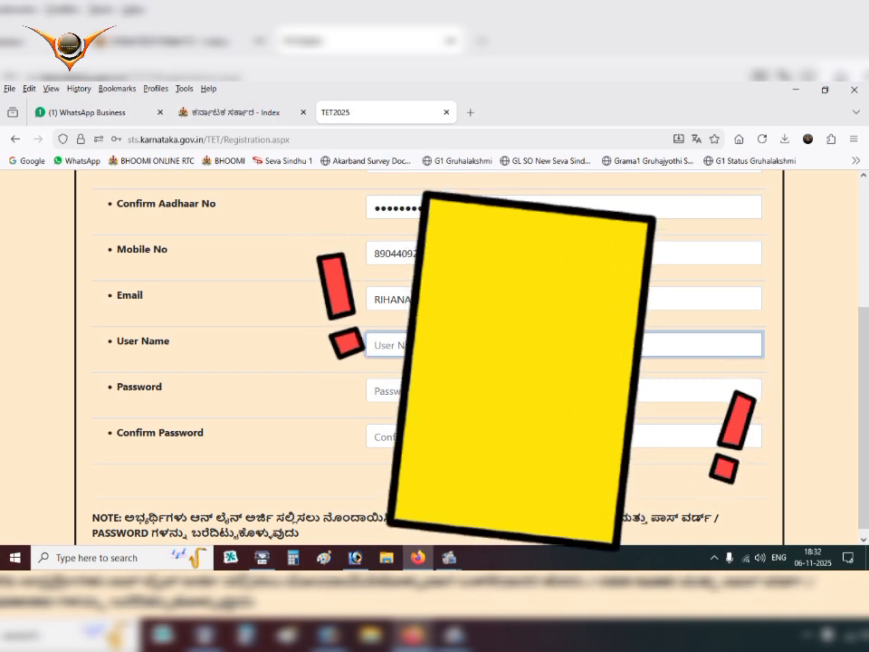
left_click_drag(480, 300, 368, 292)
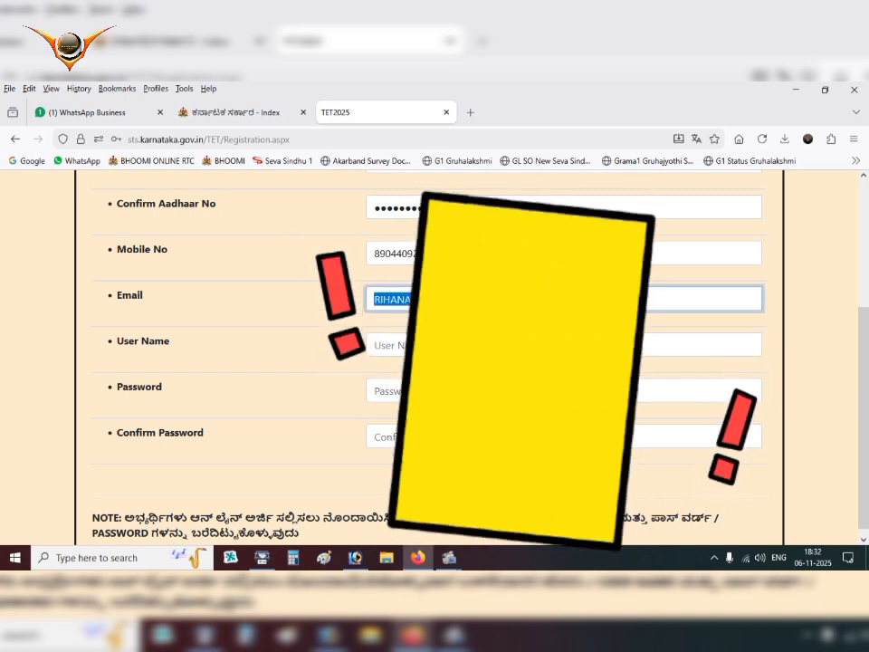
left_click(399, 345)
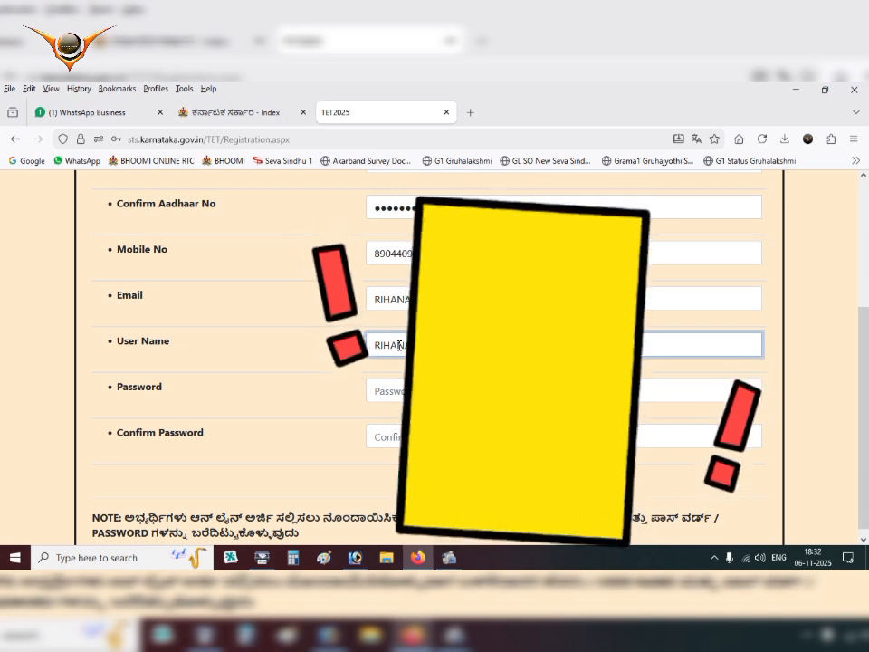
left_click(371, 390)
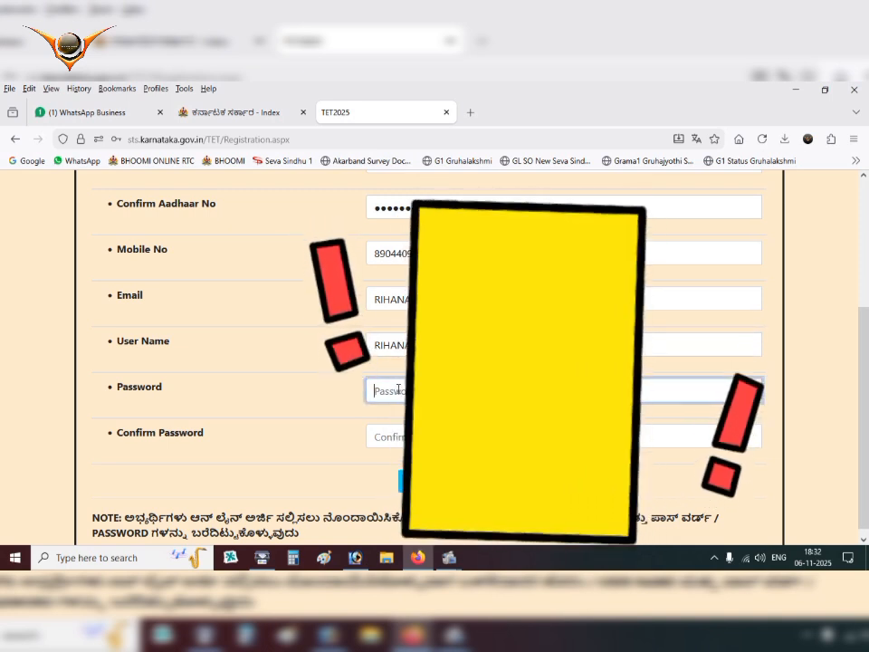
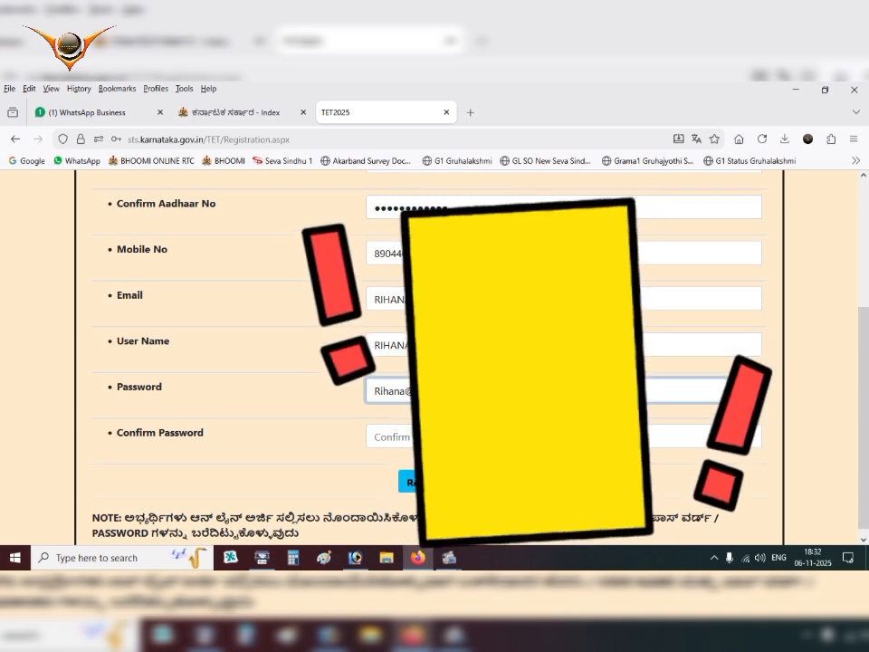
left_click(406, 431)
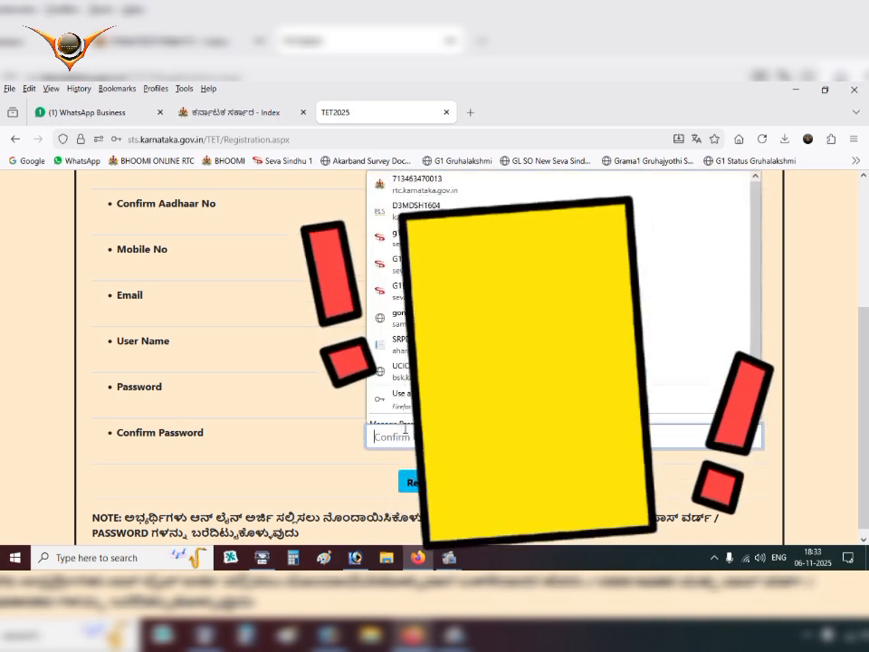
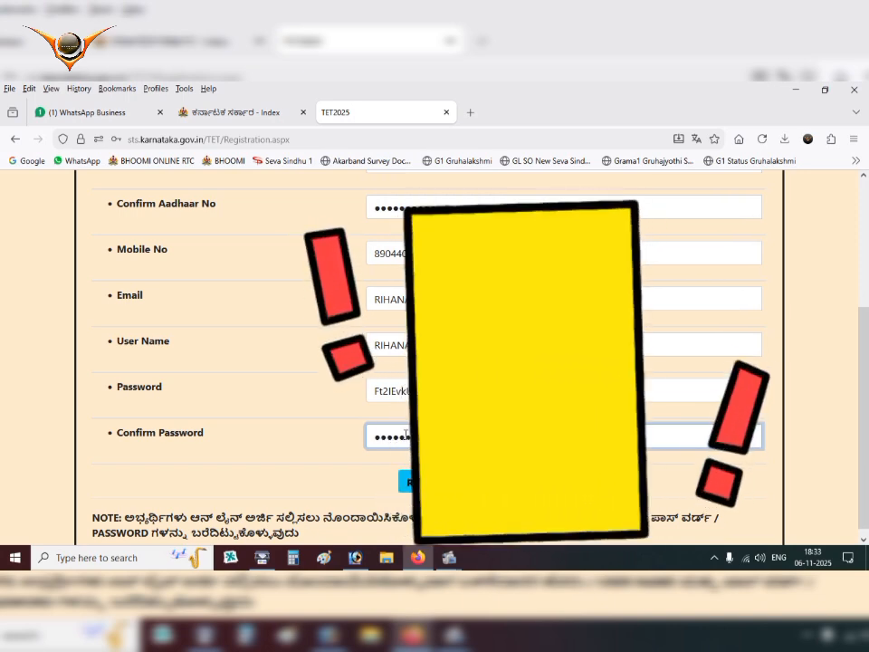
key("Return")
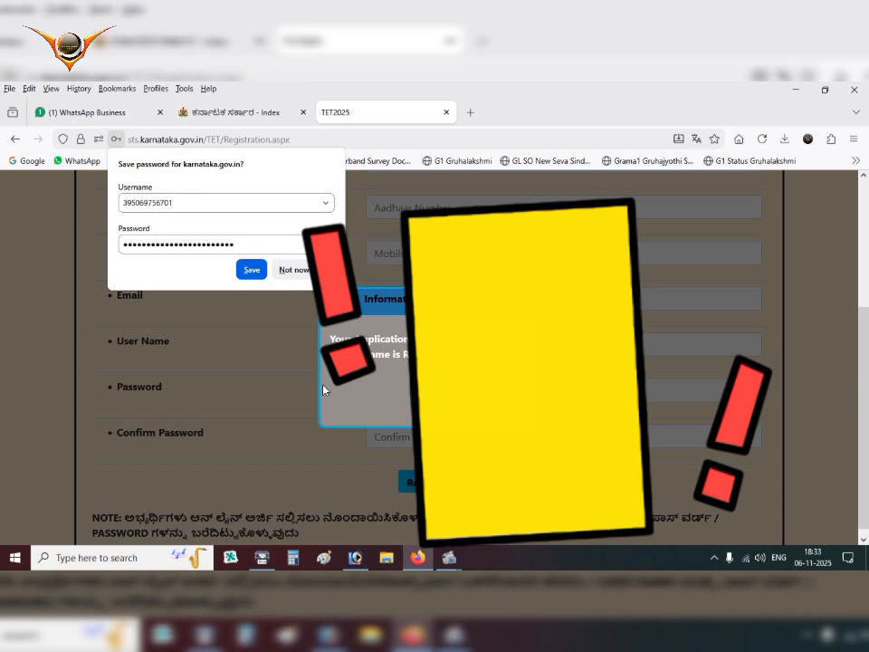
Decline Firefox's offer to save the password
left_click(298, 274)
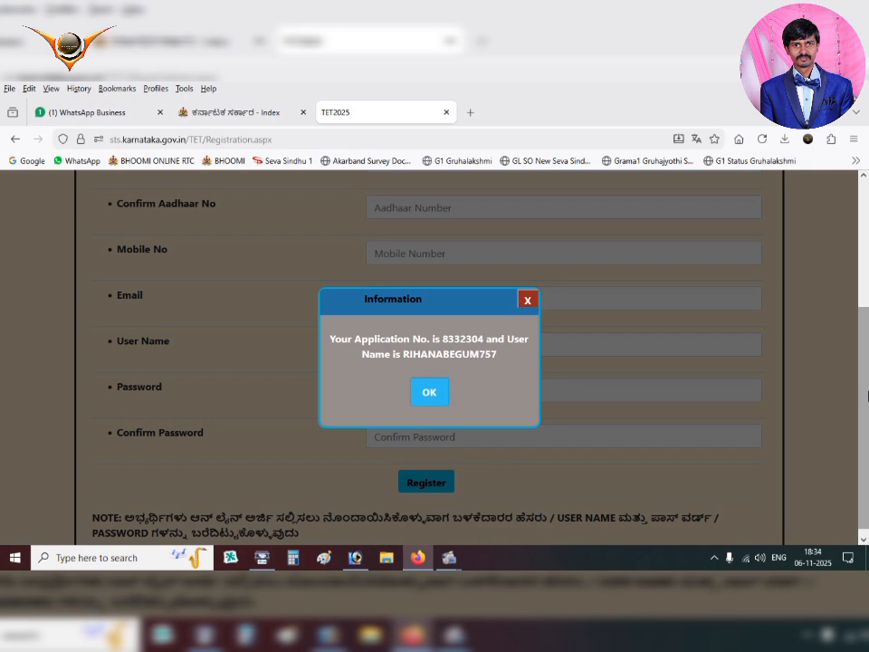
Acknowledge the registration message and attempt to log in with the new user name and password
left_click(429, 394)
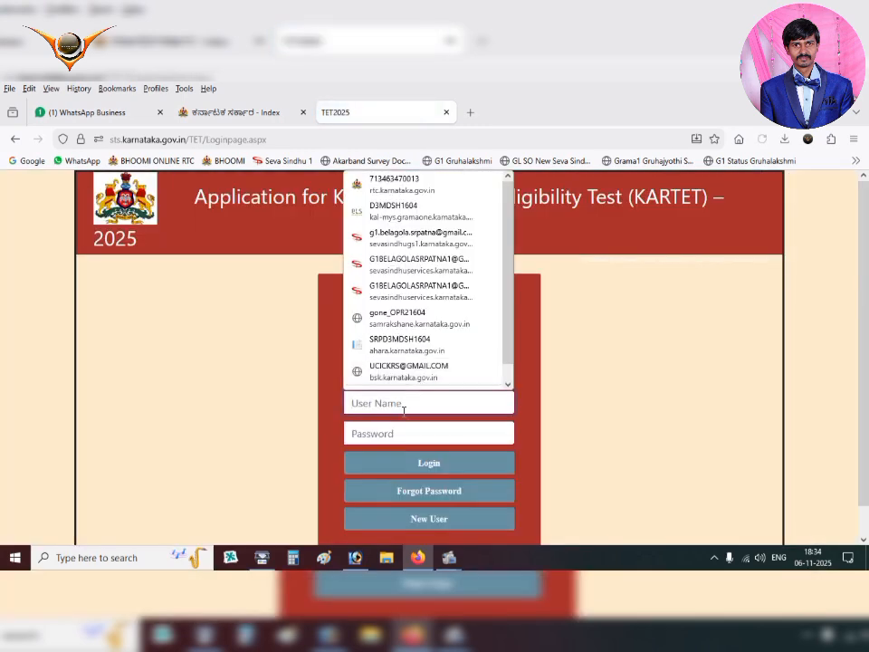
left_click(405, 410)
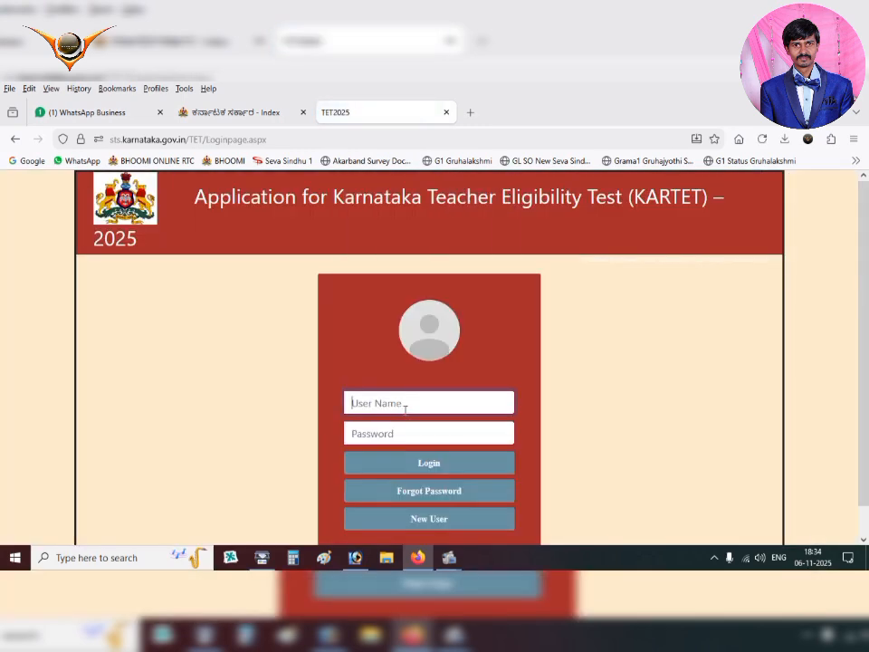
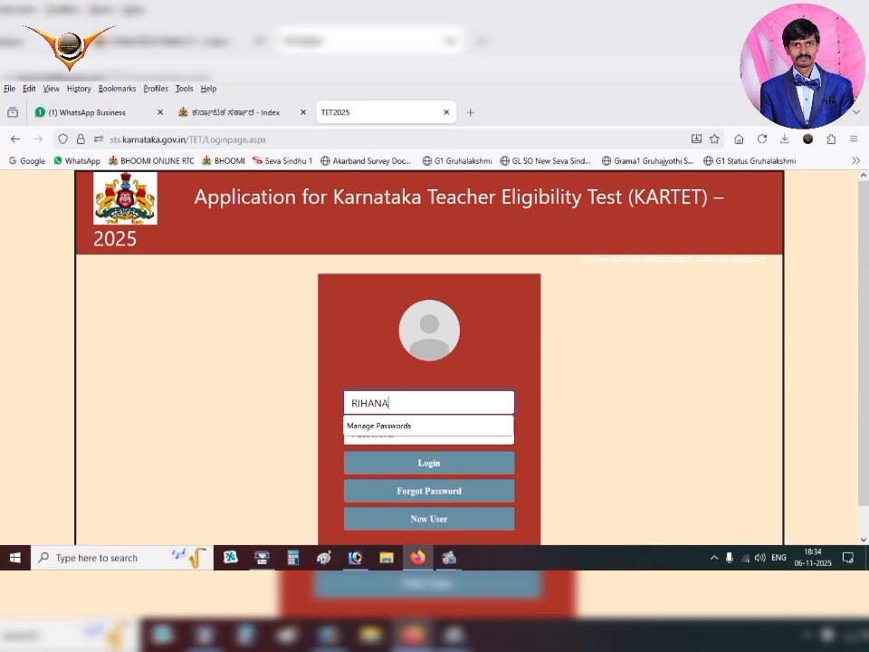
left_click(466, 435)
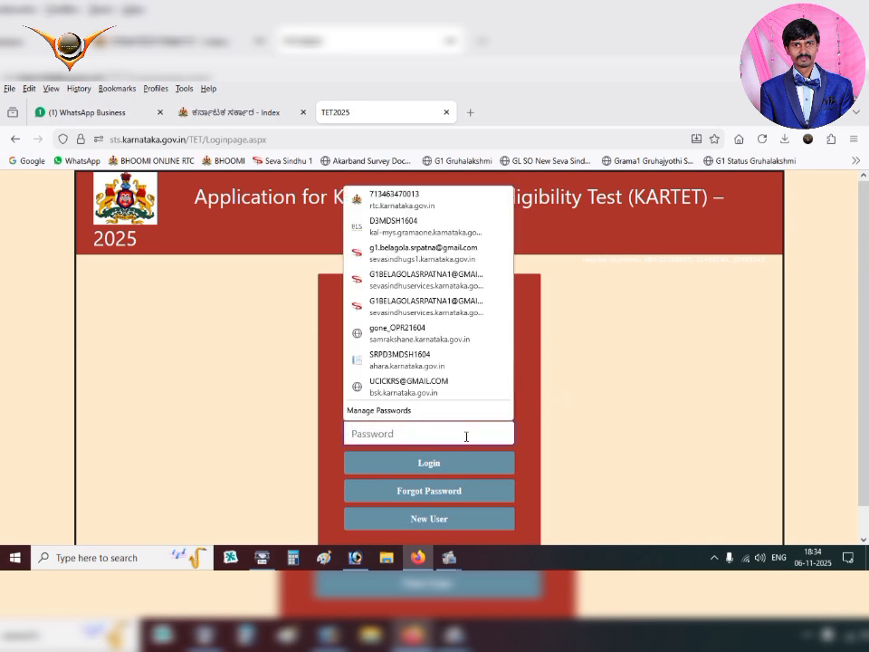
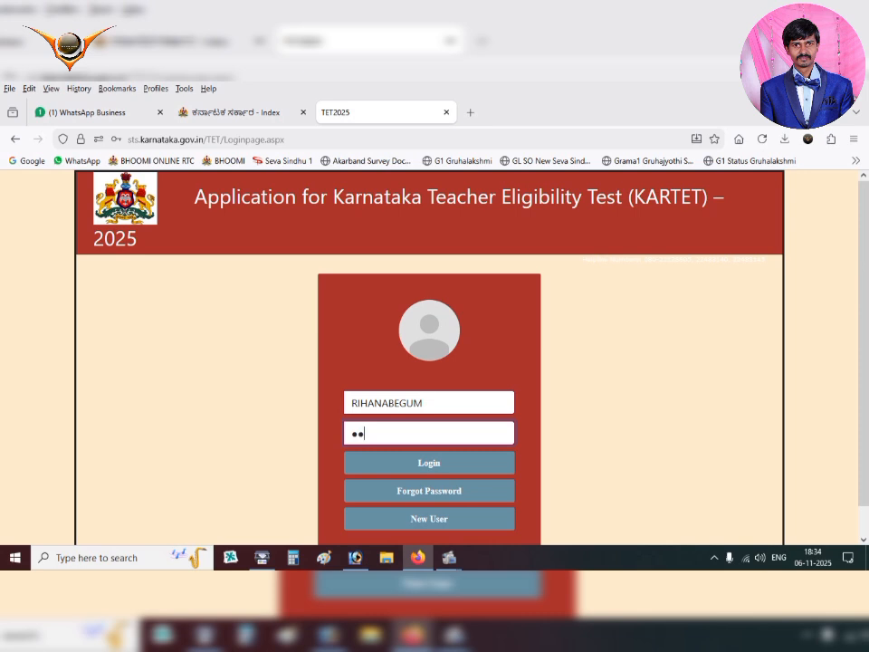
left_click(398, 465)
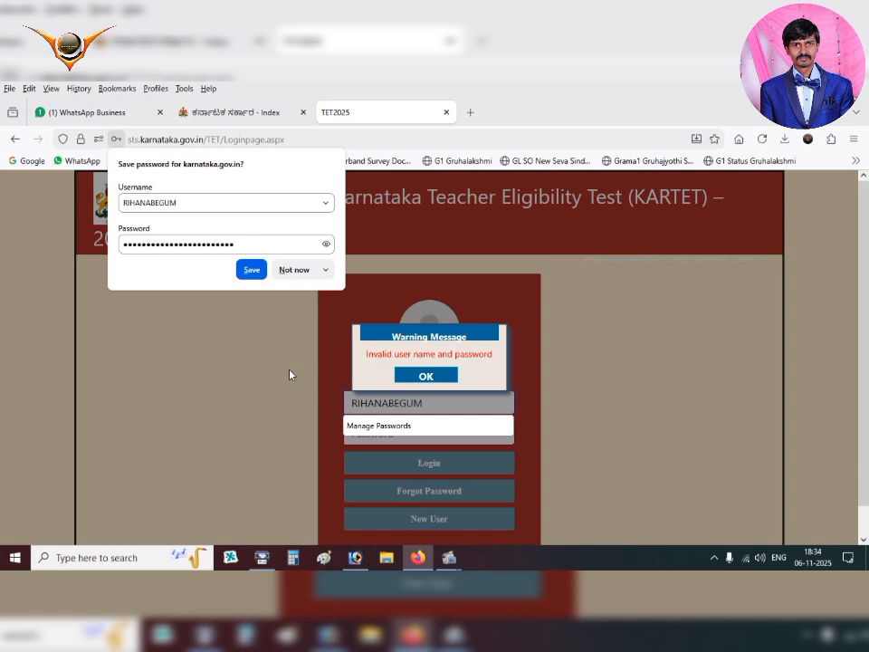
left_click(292, 270)
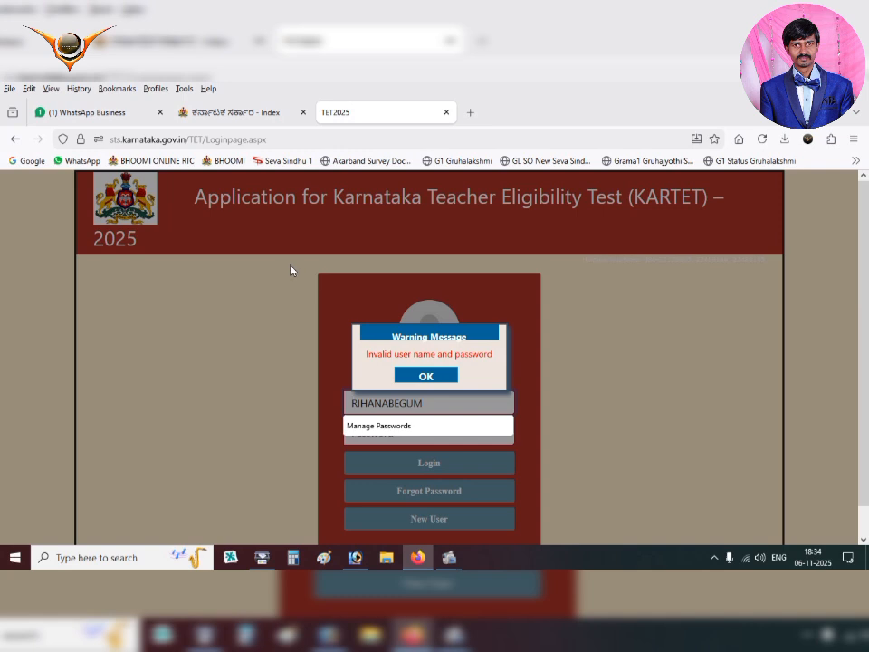
Correct the user name after the invalid-login warning, log in, and open Personal Details
left_click(425, 375)
type("757")
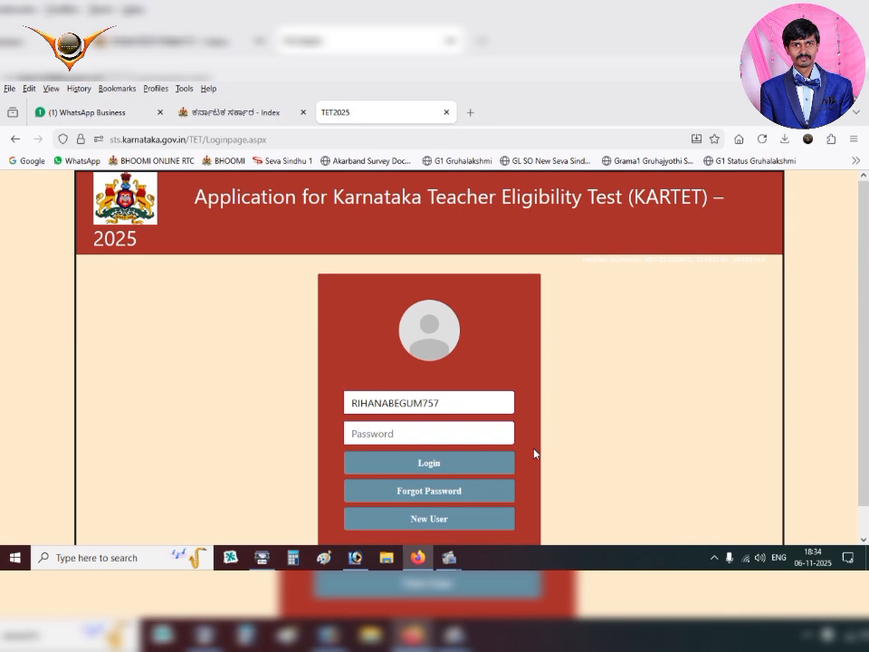
left_click(495, 433)
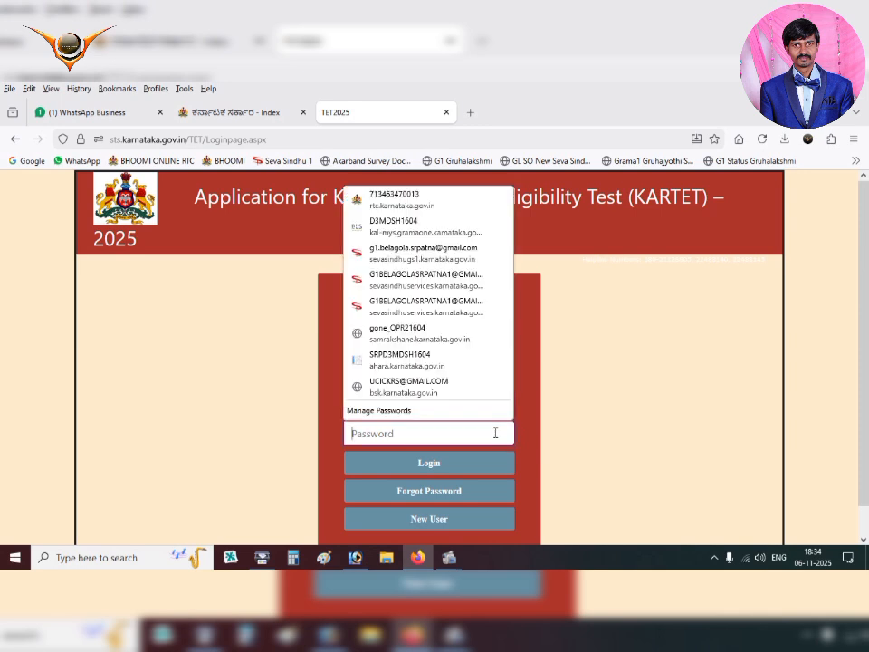
type("***")
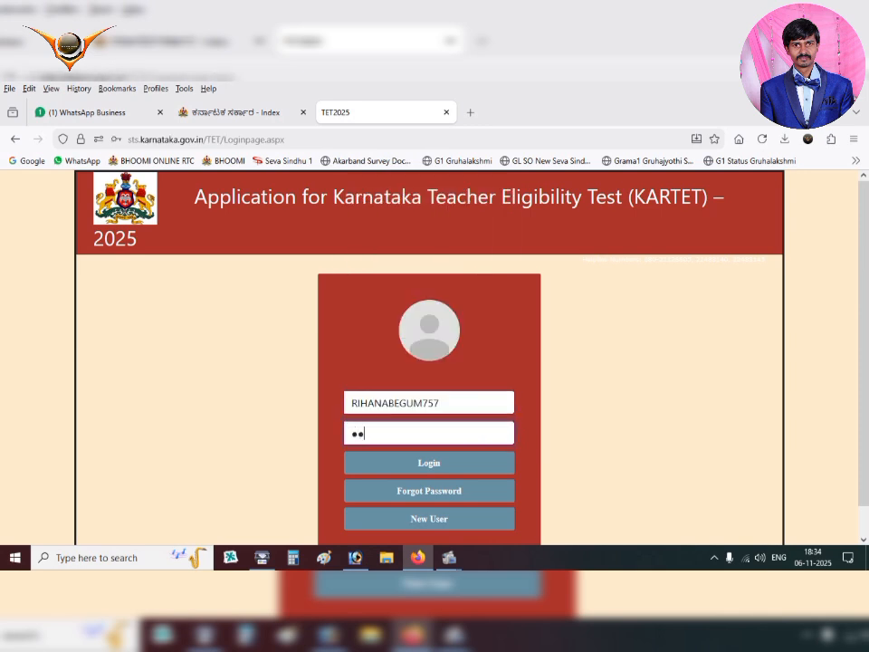
type("*******")
left_click(492, 465)
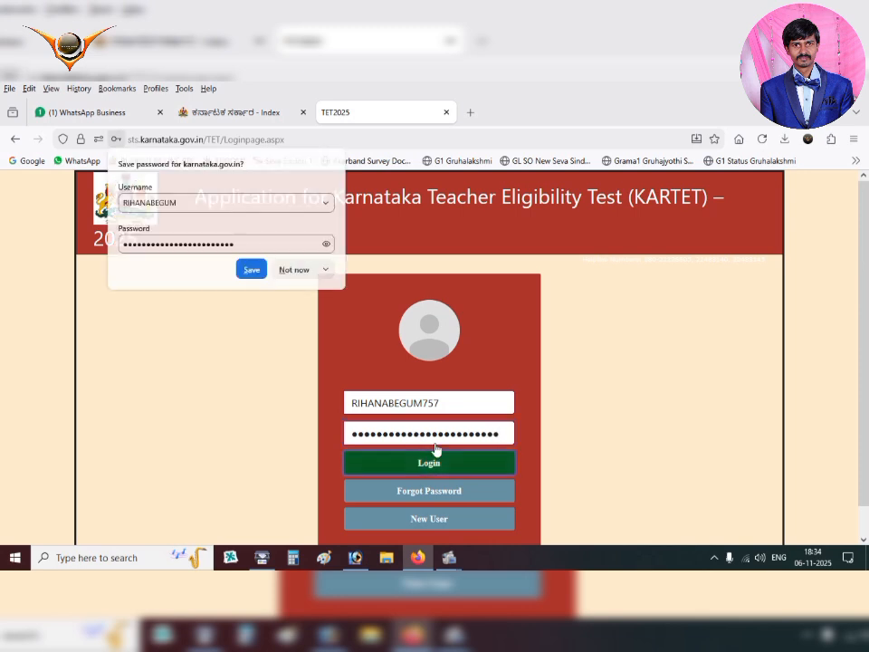
left_click(295, 271)
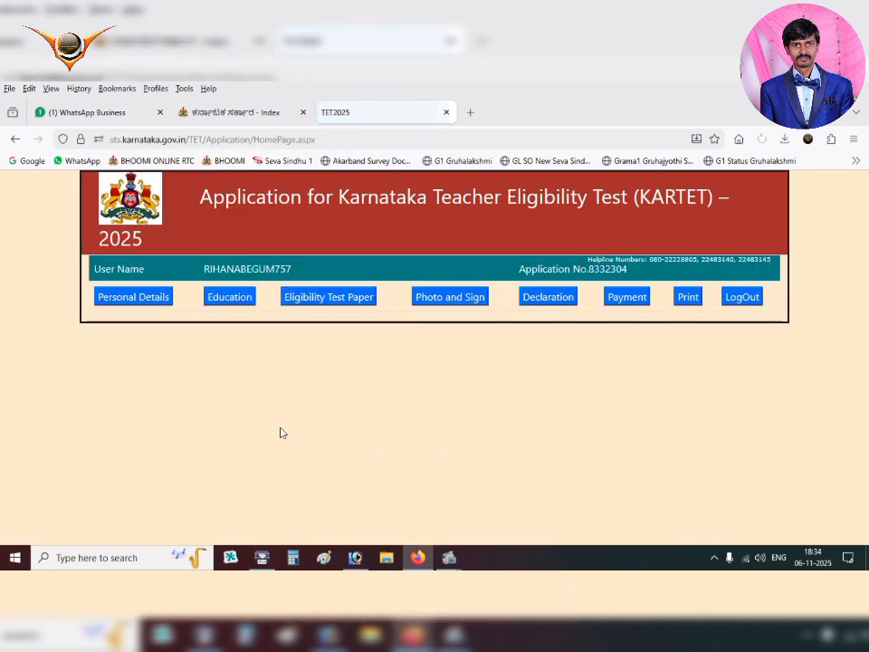
left_click(134, 299)
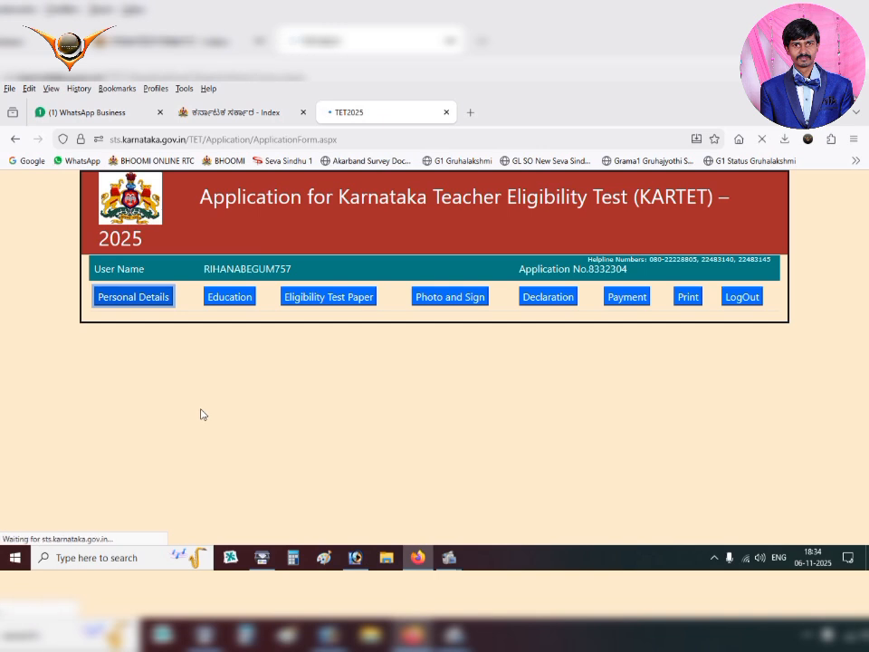
Choose Female gender and enter the father's and mother's names, fixing typos, before the date of birth
scroll(272, 421, "down", 1)
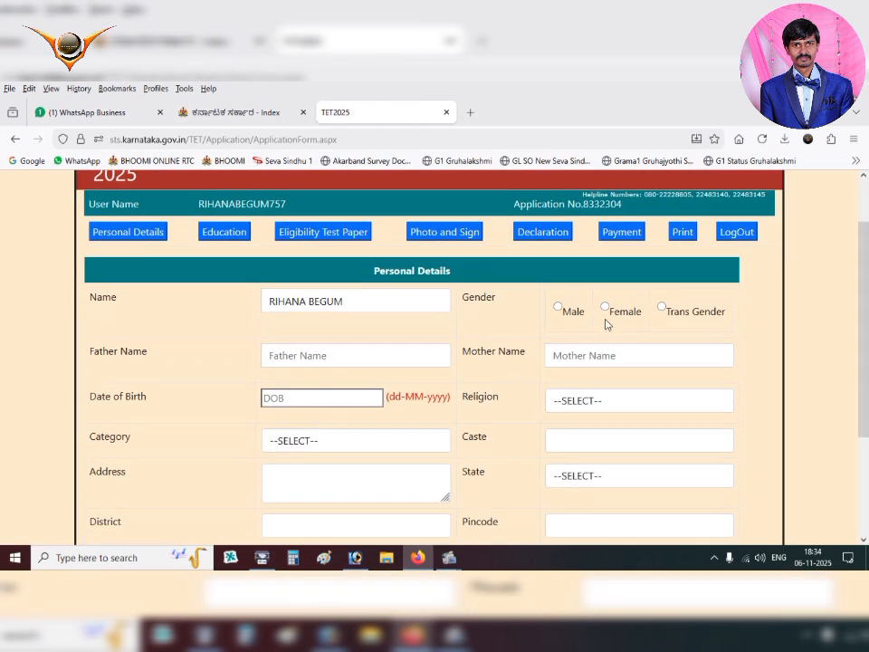
left_click(606, 308)
left_click(310, 356)
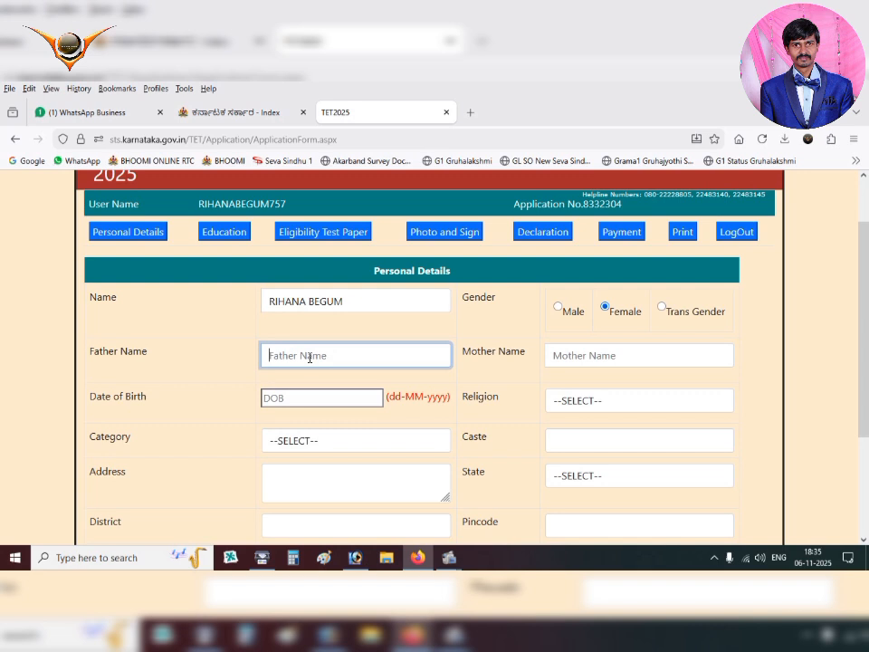
left_click(582, 345)
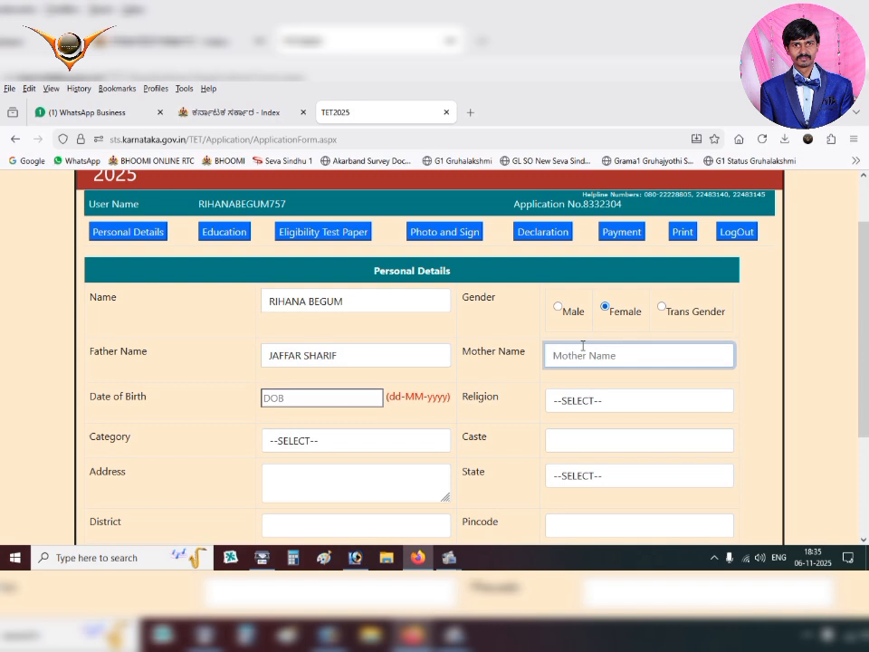
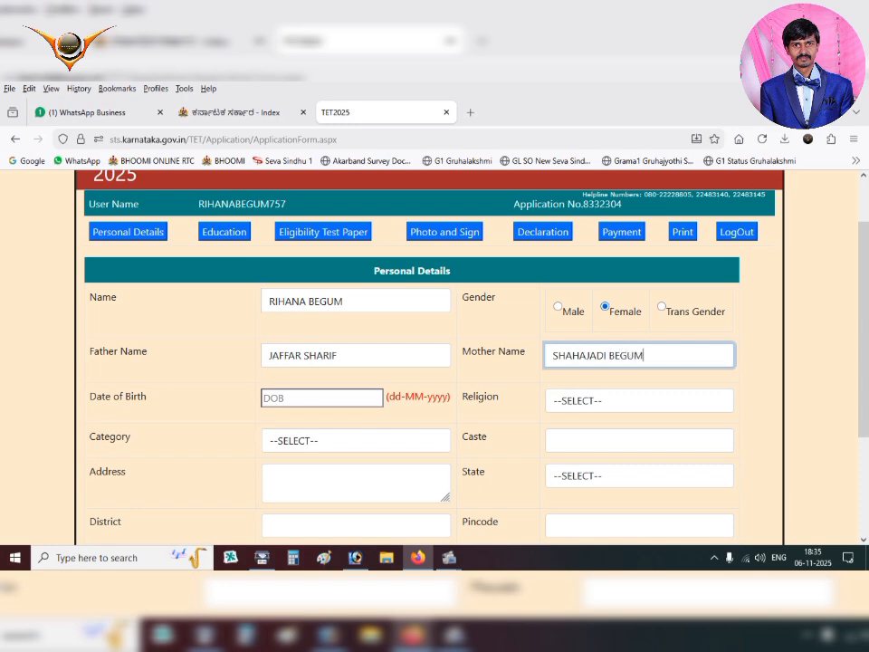
left_click(327, 398)
scroll(399, 331, "down", 1)
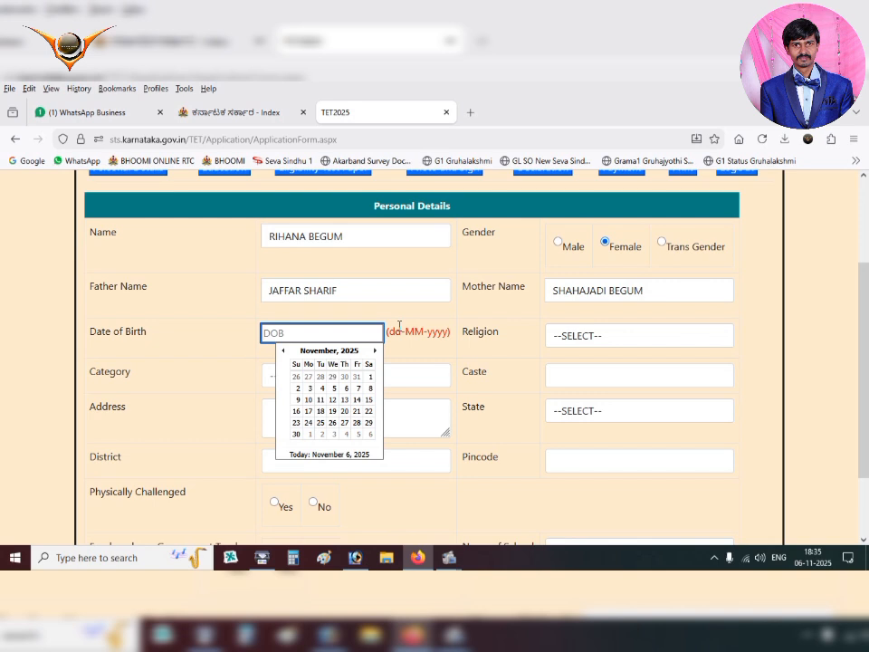
Enter the candidate's date of birth and choose religion Muslim and category 2B
left_click(235, 386)
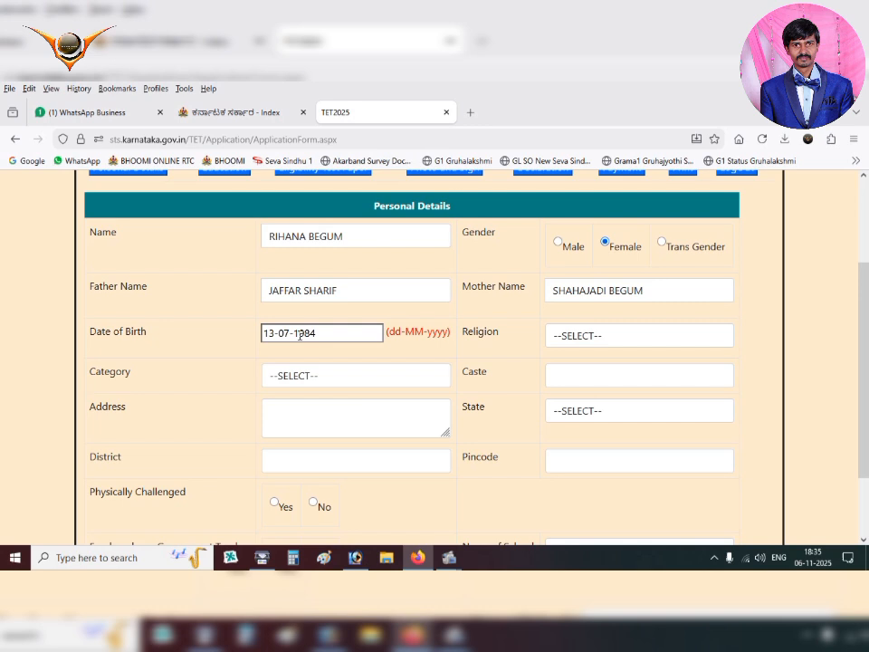
left_click(583, 339)
left_click(574, 403)
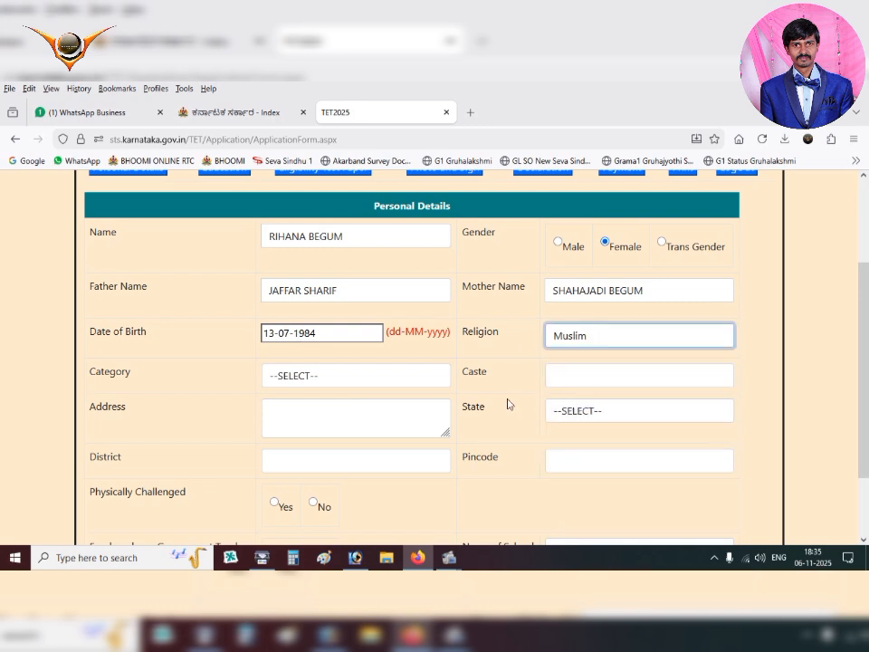
scroll(471, 394, "down", 1)
left_click(321, 320)
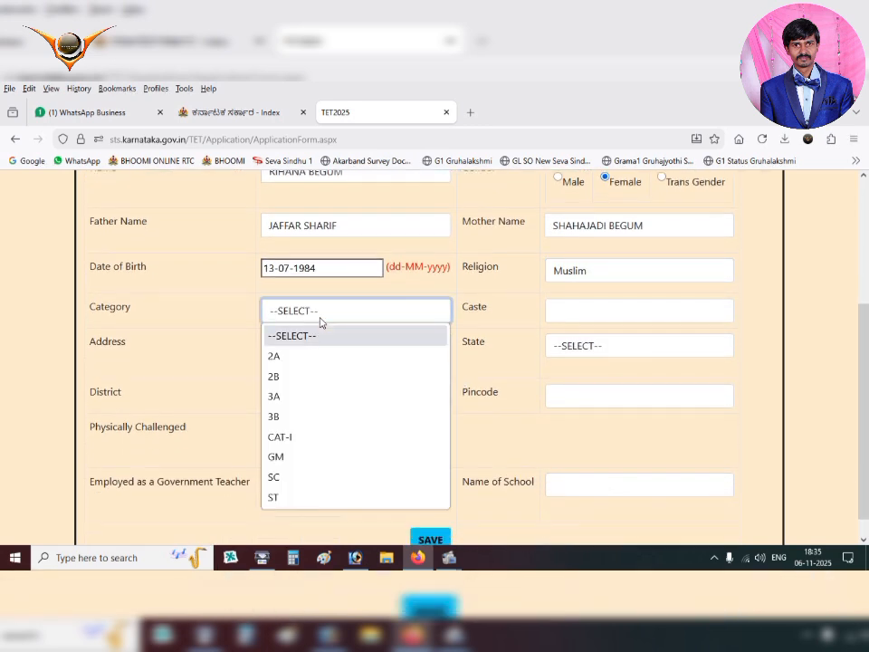
left_click(290, 385)
Enter caste 'MUSLIM' and the first part of the postal address
left_click(610, 318)
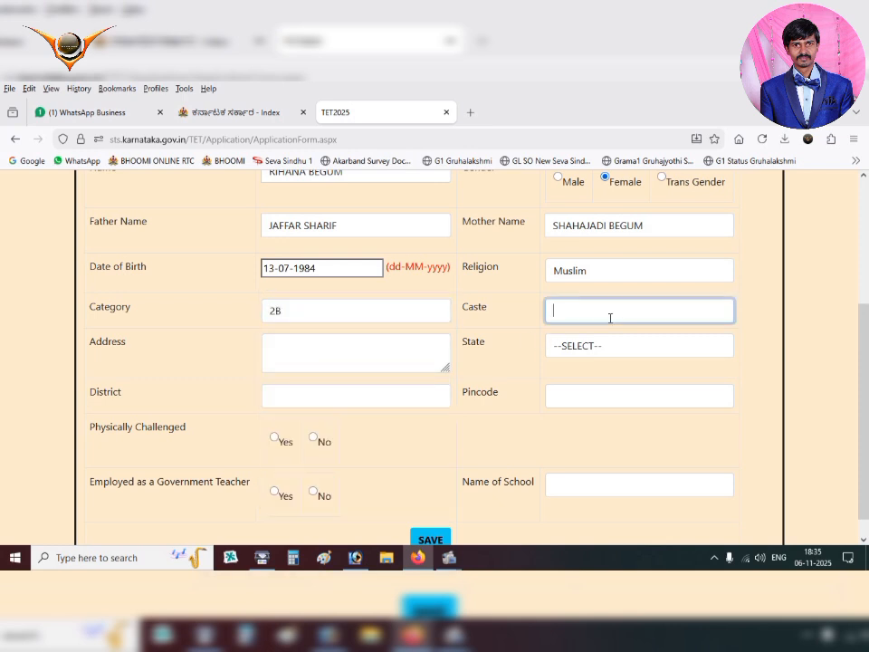
type("MUSLIM")
left_click(415, 360)
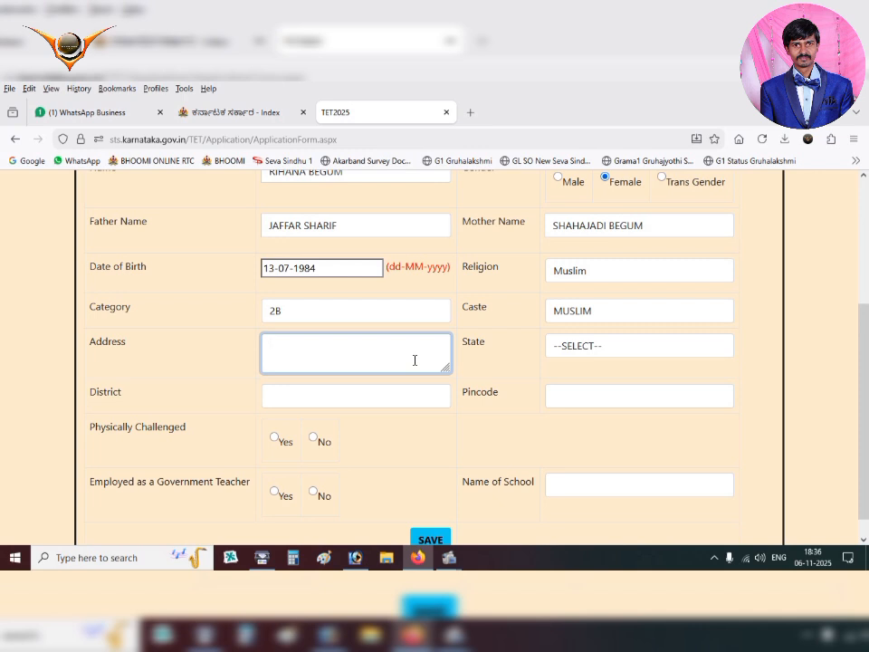
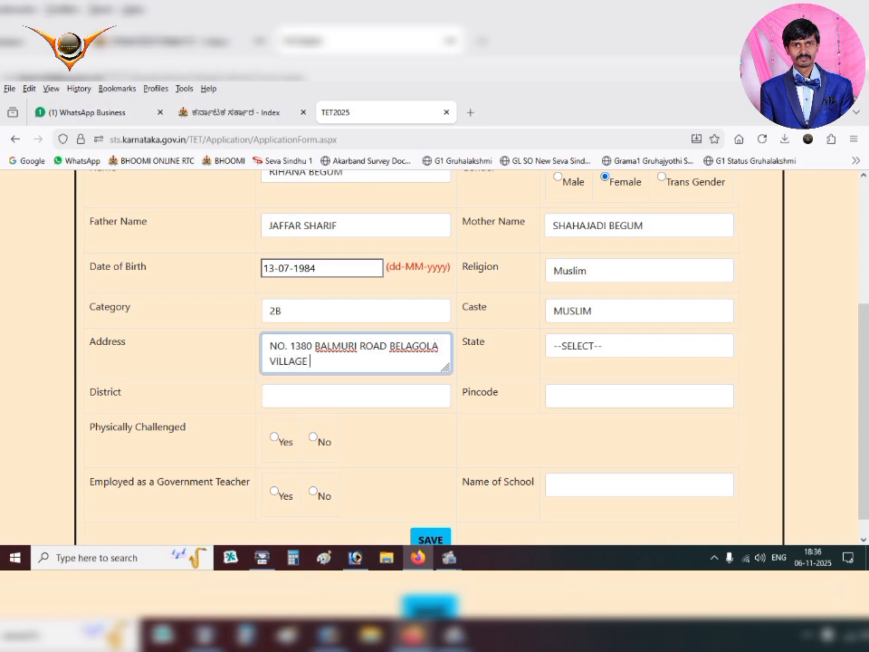
left_click(586, 344)
Choose Karnataka as the state, pick the applicant's district, and enter the pincode
scroll(598, 429, "down", 2)
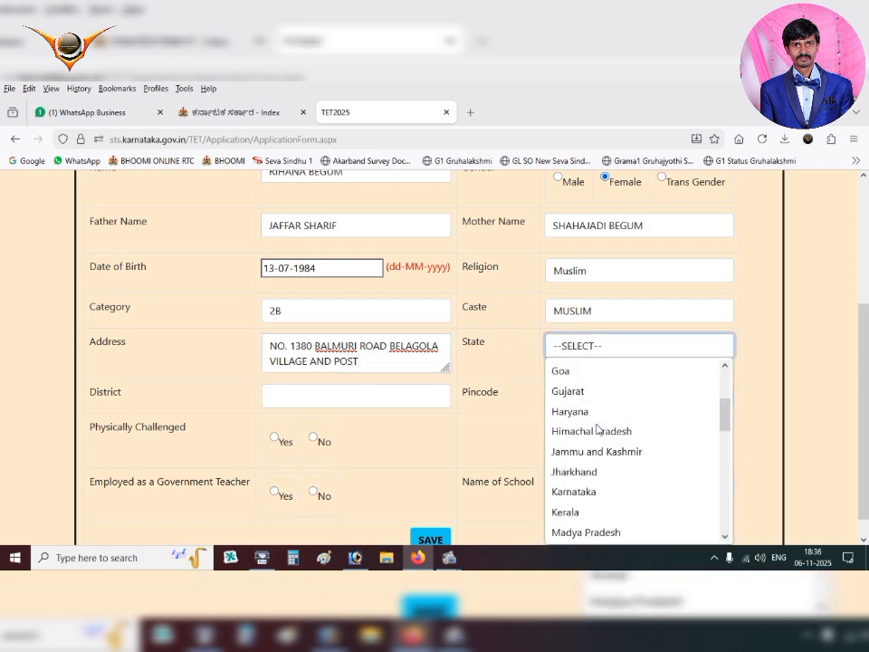
scroll(598, 429, "down", 2)
left_click(570, 370)
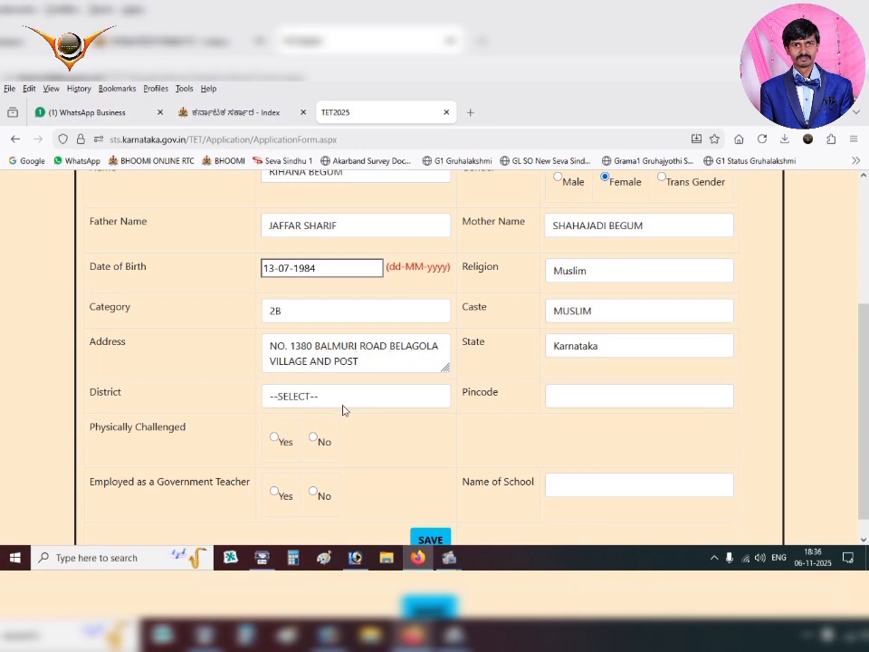
left_click(340, 402)
scroll(327, 322, "down", 4)
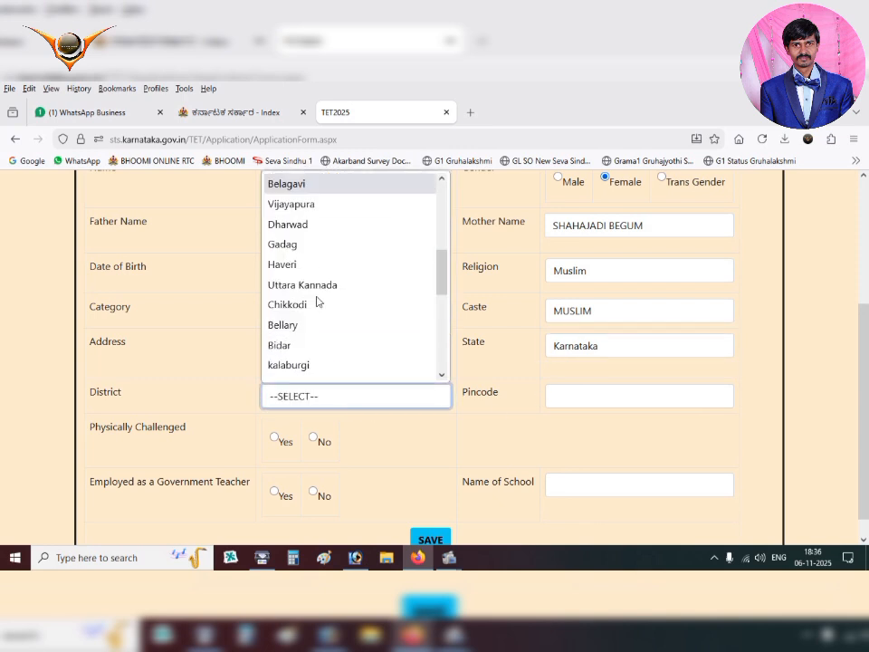
scroll(319, 301, "down", 2)
scroll(304, 285, "down", 2)
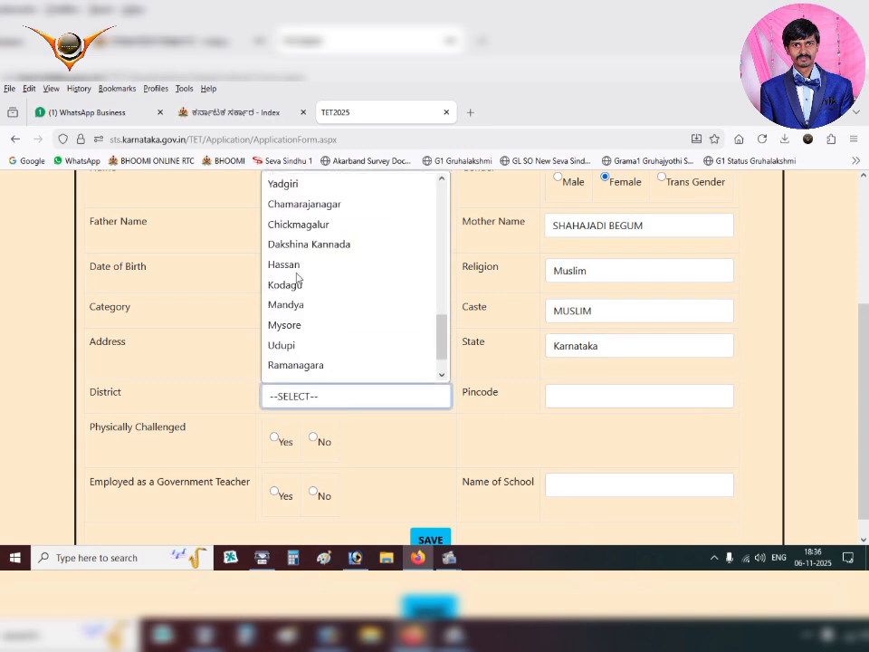
left_click(286, 304)
left_click(574, 391)
type("5")
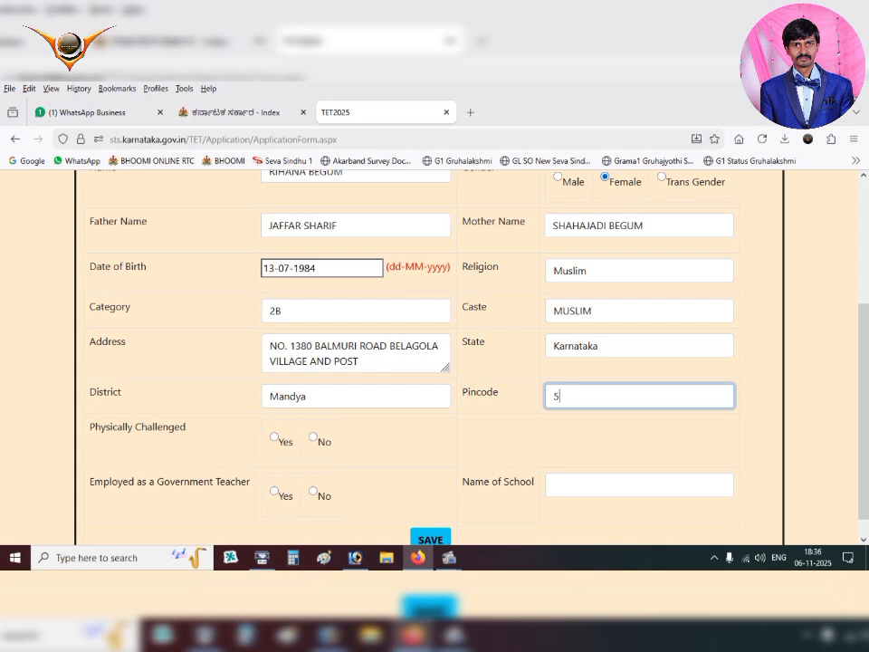
type("71606")
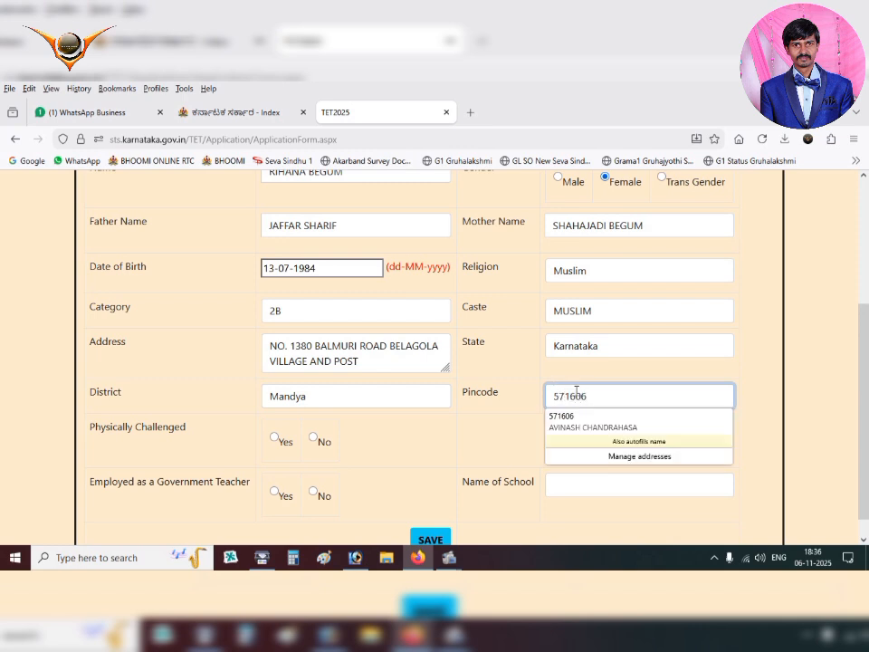
key("Escape")
Answer No for physically challenged and government teacher, complete the address with the taluk, and save
left_click(313, 437)
scroll(431, 445, "down", 1)
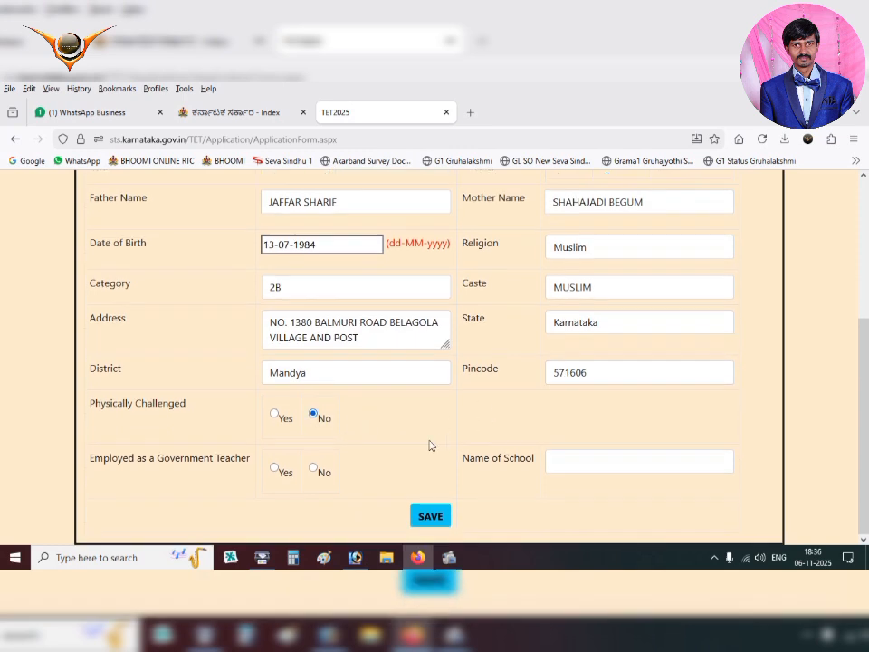
left_click(317, 469)
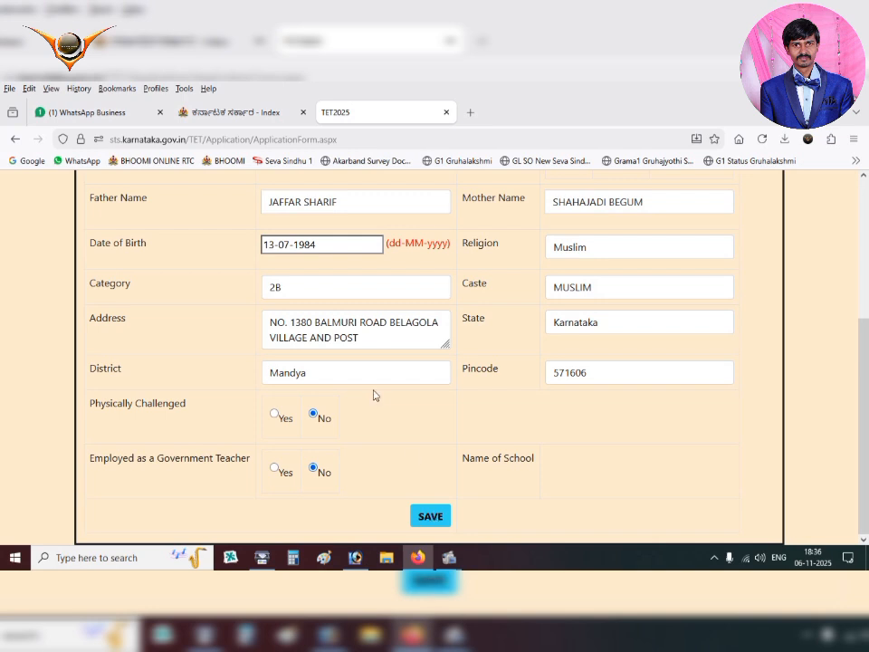
left_click(368, 341)
type("SR")
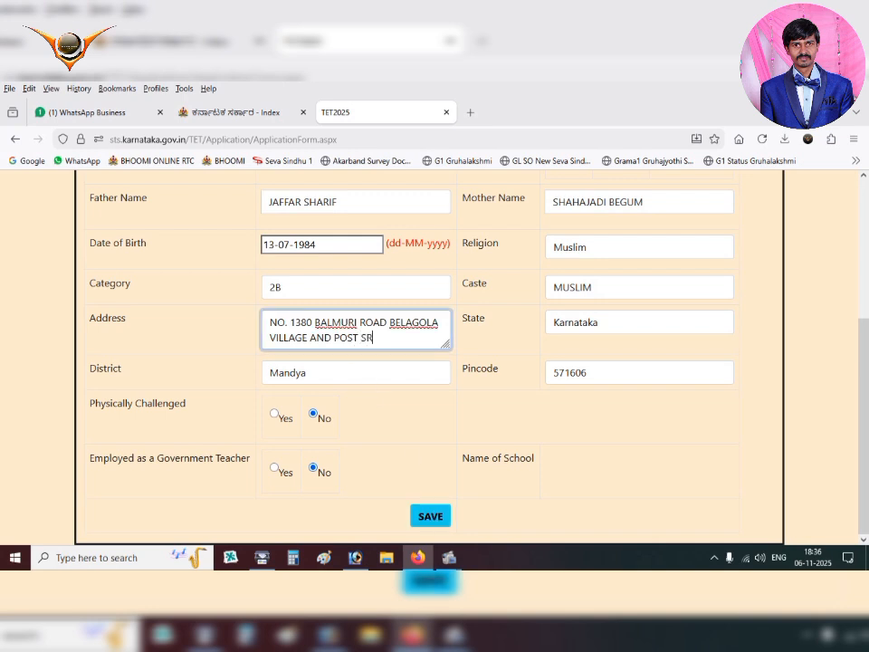
type("IRANGAPATTANA TA")
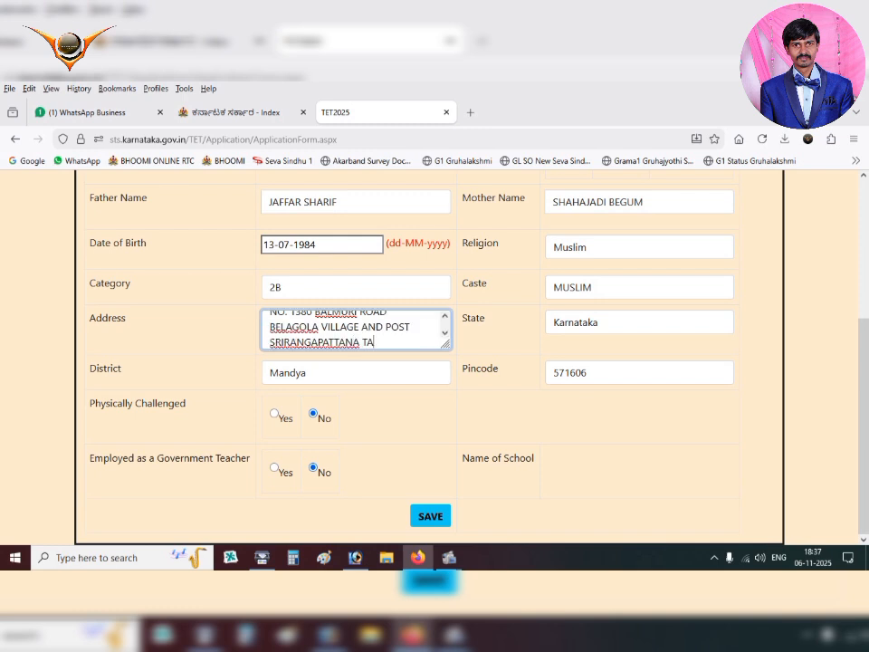
type("LUK")
left_click(592, 433)
left_click(429, 518)
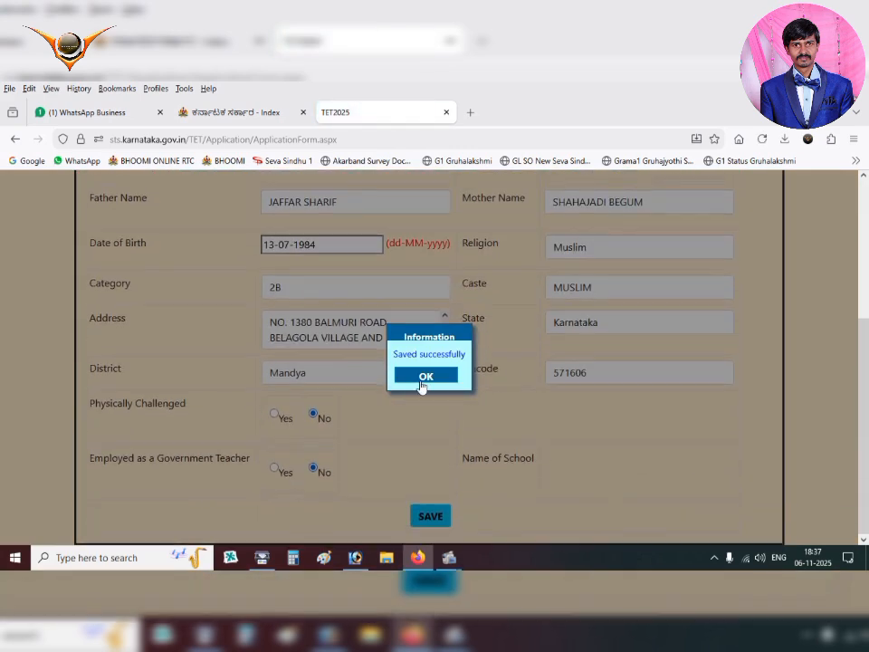
left_click(426, 376)
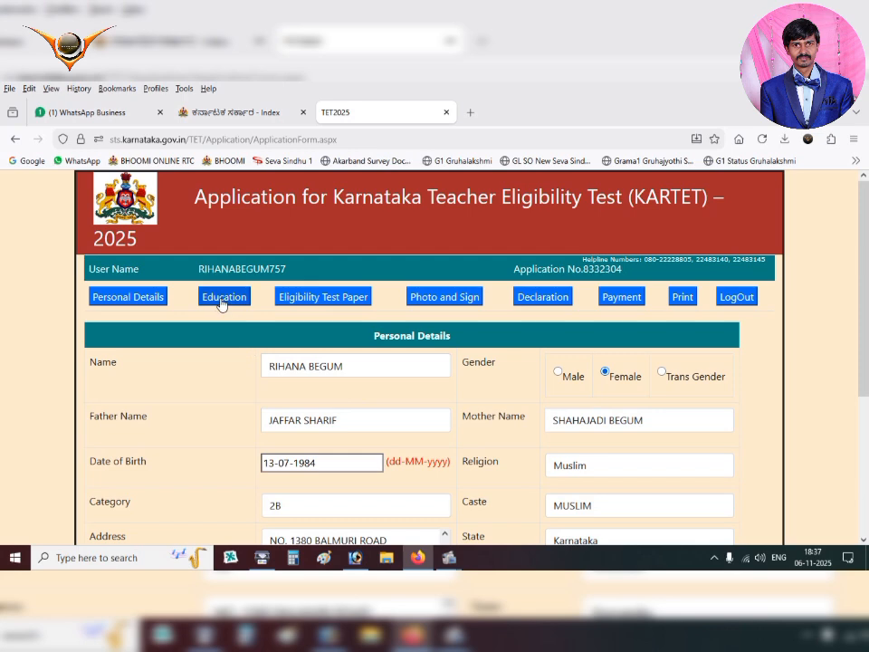
In the Education details, tick SSLC/10th and enter pass year 2000 and its registration number
left_click(224, 296)
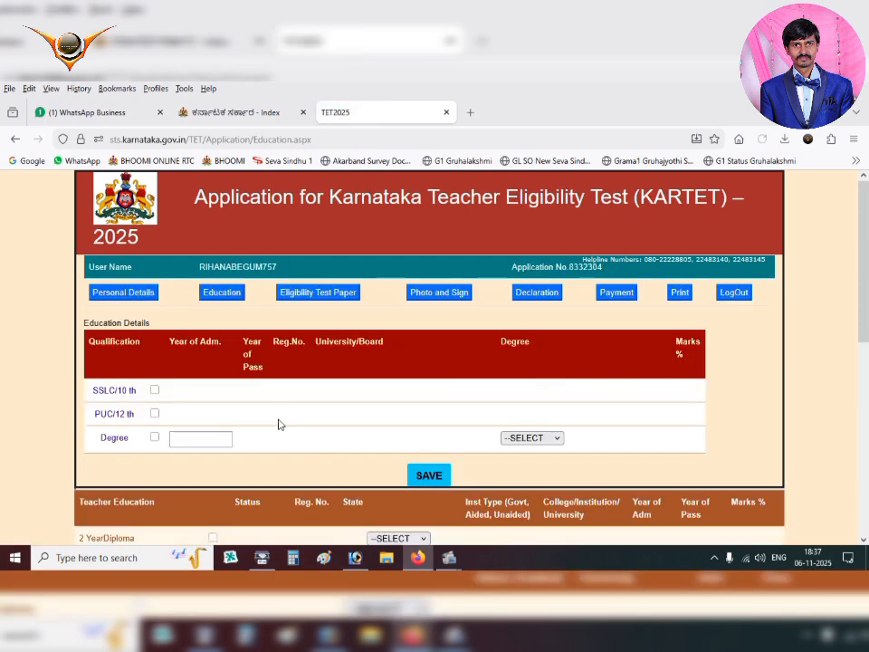
left_click(154, 389)
scroll(230, 371, "down", 1)
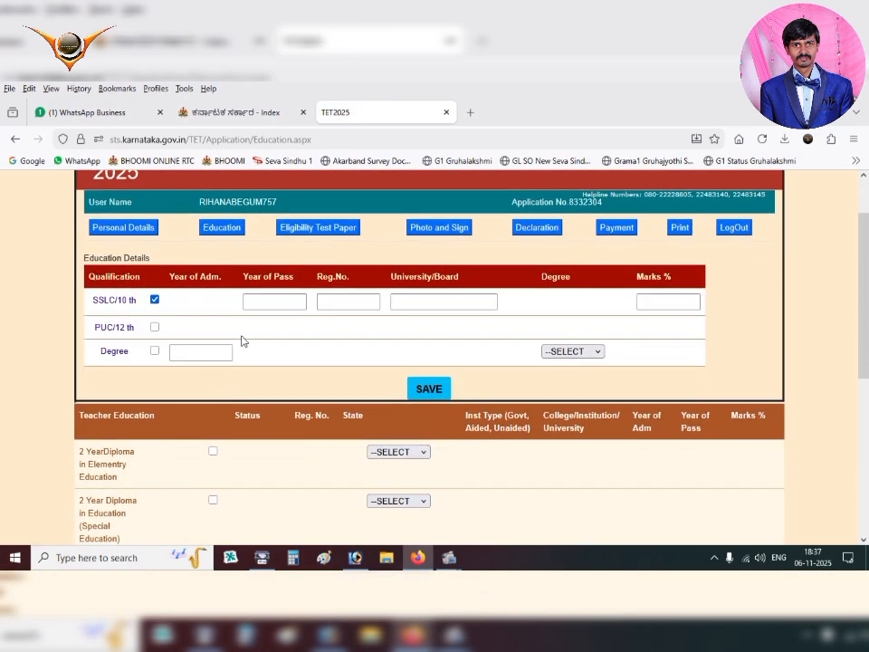
left_click(262, 304)
type("000")
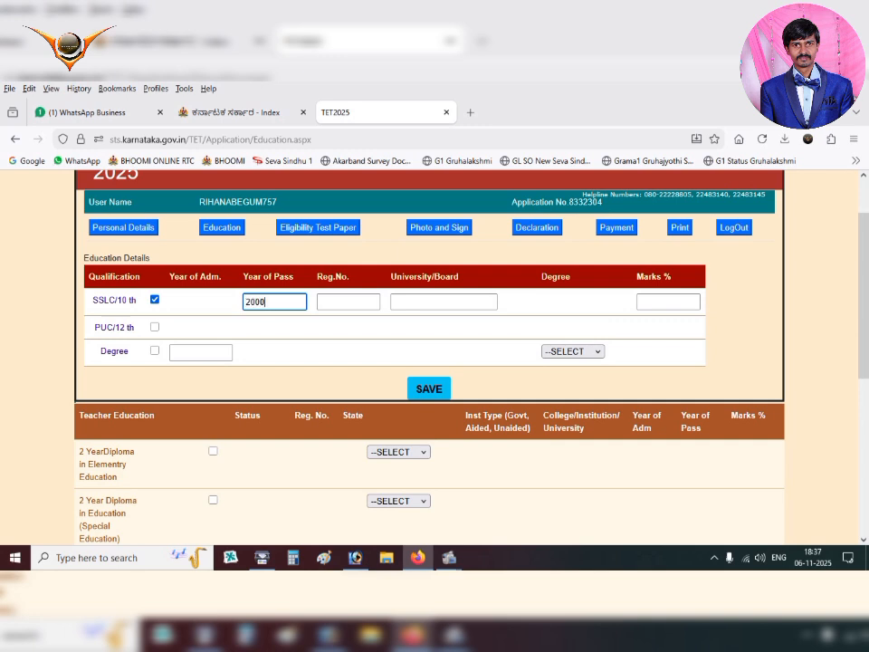
left_click(341, 304)
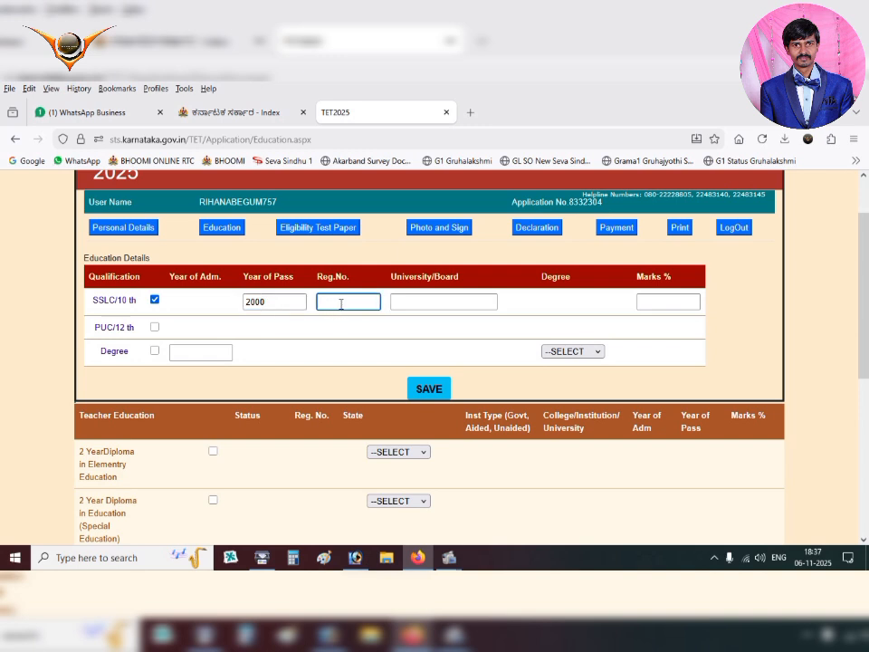
Set the SSLC board to KSEEB with 59.04% marks, then tick PUC/12th
left_click(432, 303)
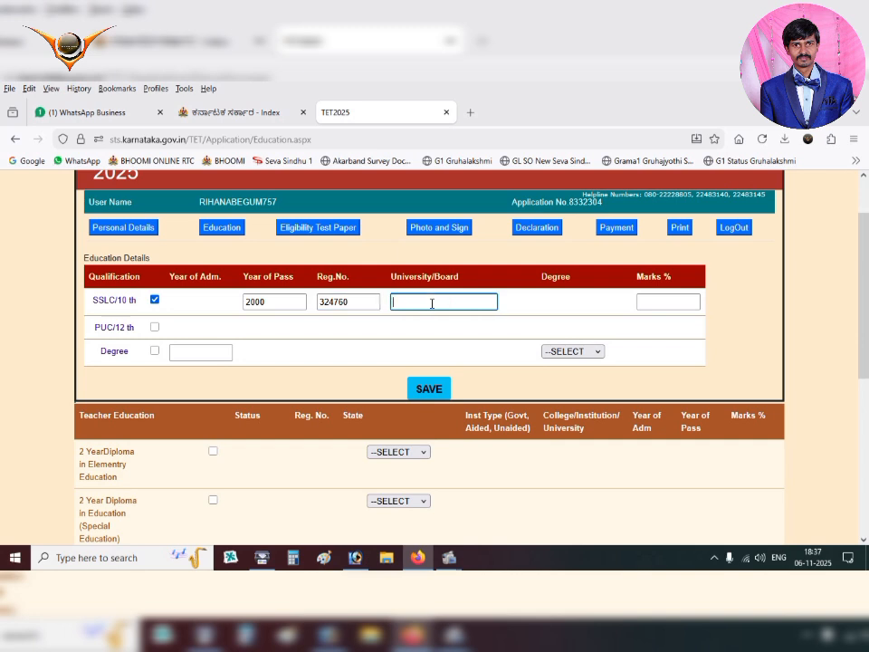
type("KSEEB")
left_click(671, 303)
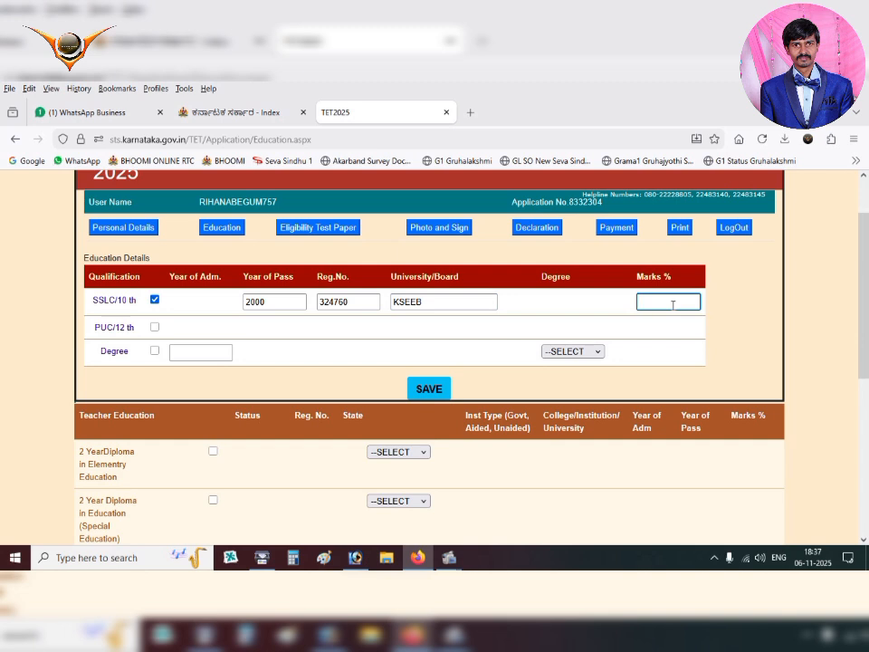
type("59.04")
left_click(155, 327)
left_click(275, 330)
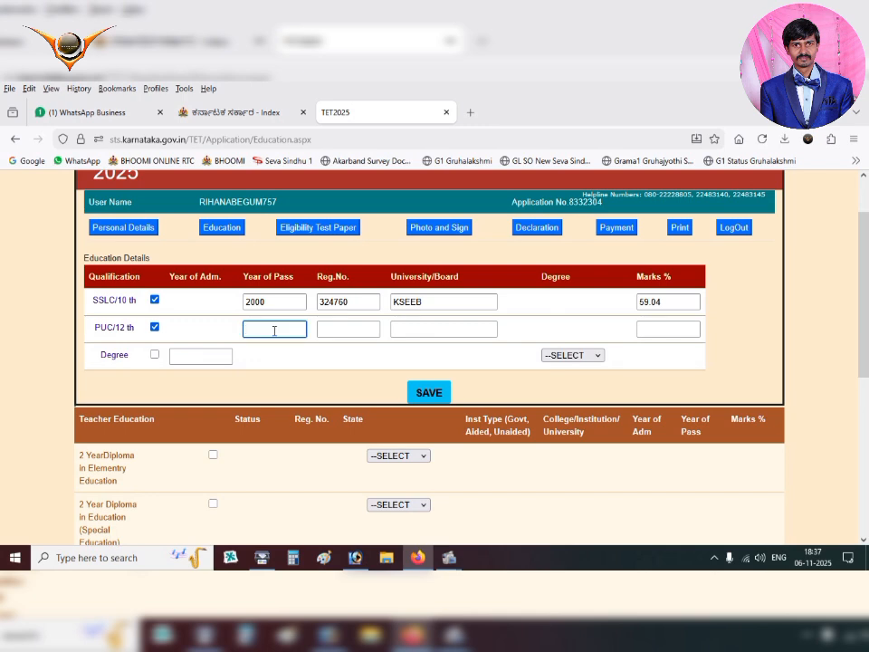
Fill the PUC/12th row with year 2002, its registration number and board DEPT OF PU EDUCATION
type("2002")
left_click(330, 331)
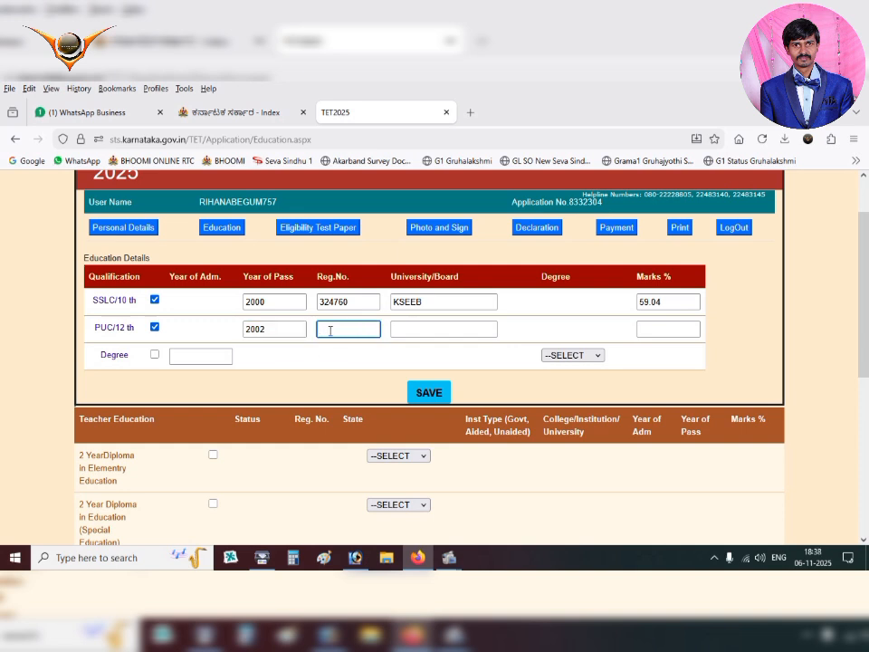
left_click(414, 331)
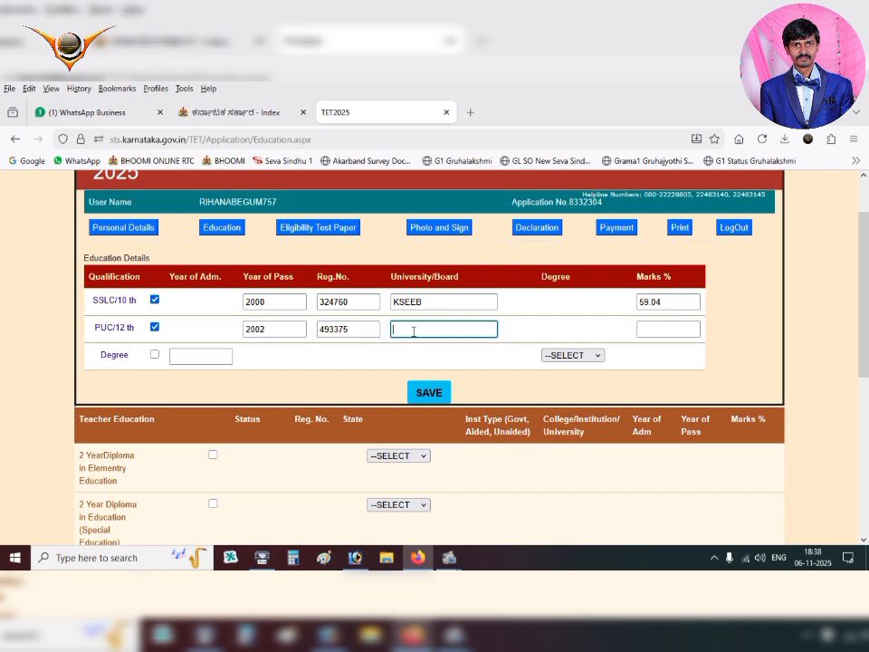
type("DEPT OF PU EDUCATION")
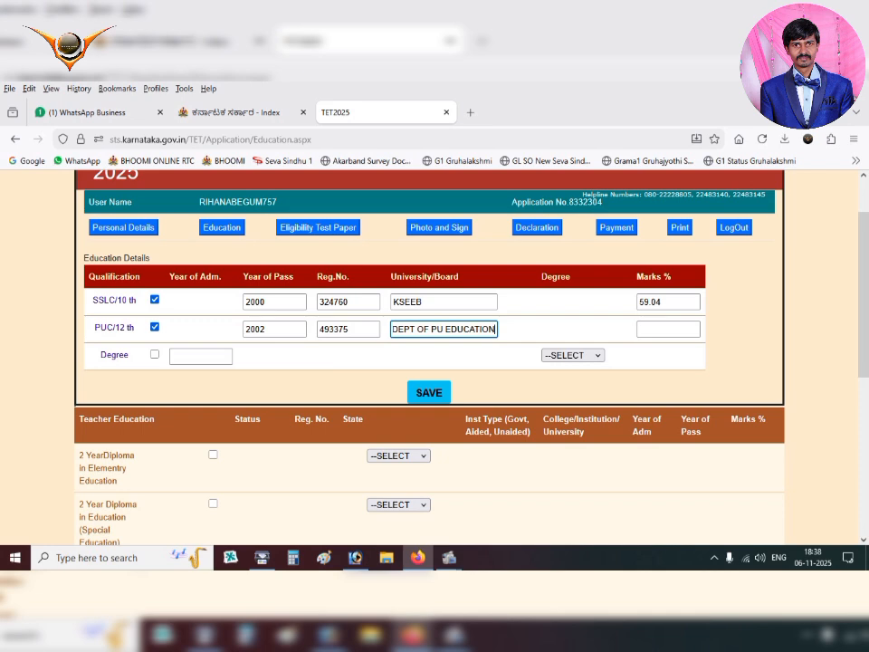
left_click(645, 331)
left_click(293, 558)
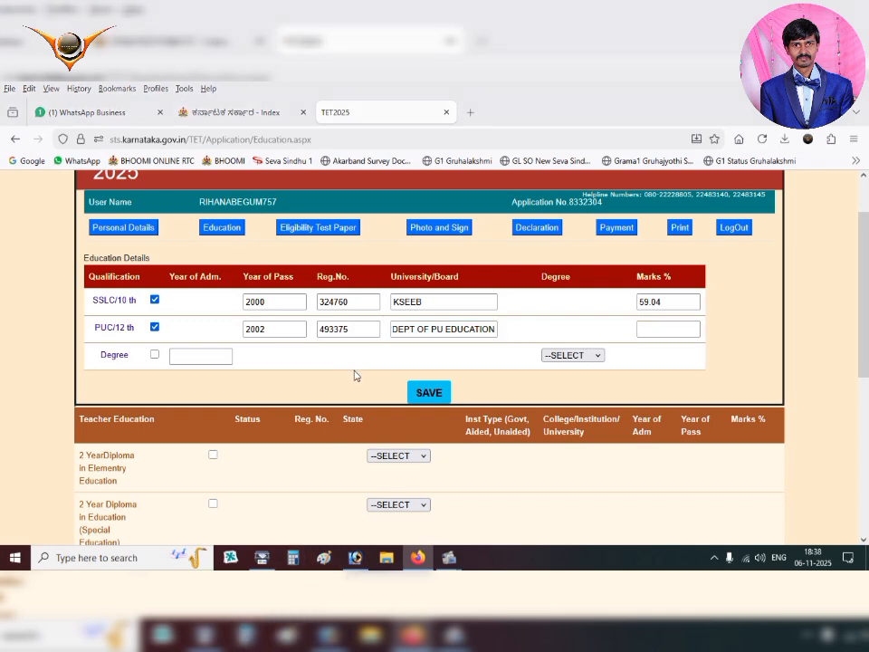
Use Calculator to work out 376/600*100 for the PUC percentage
type("373")
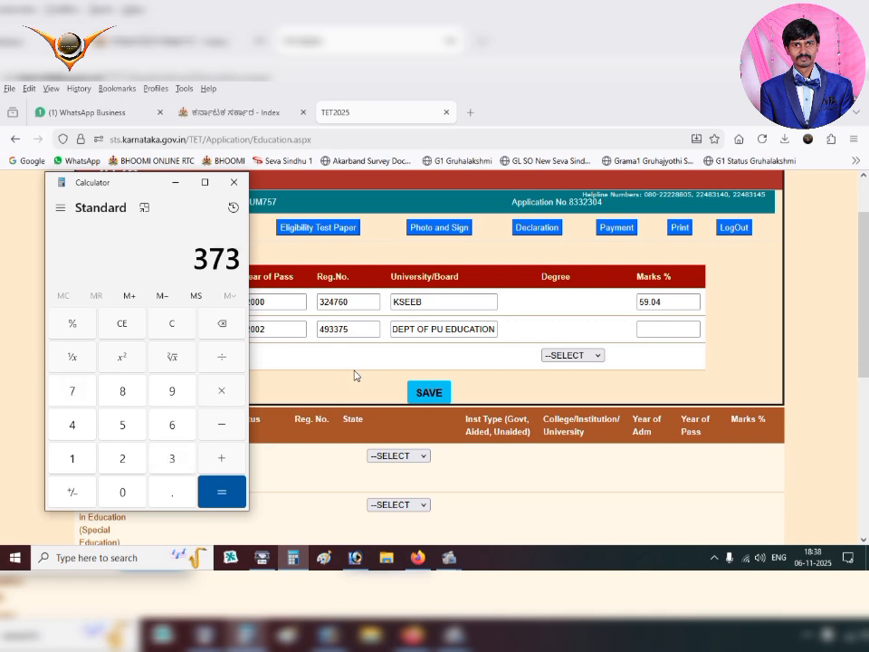
key("slash")
left_click(176, 327)
type("37")
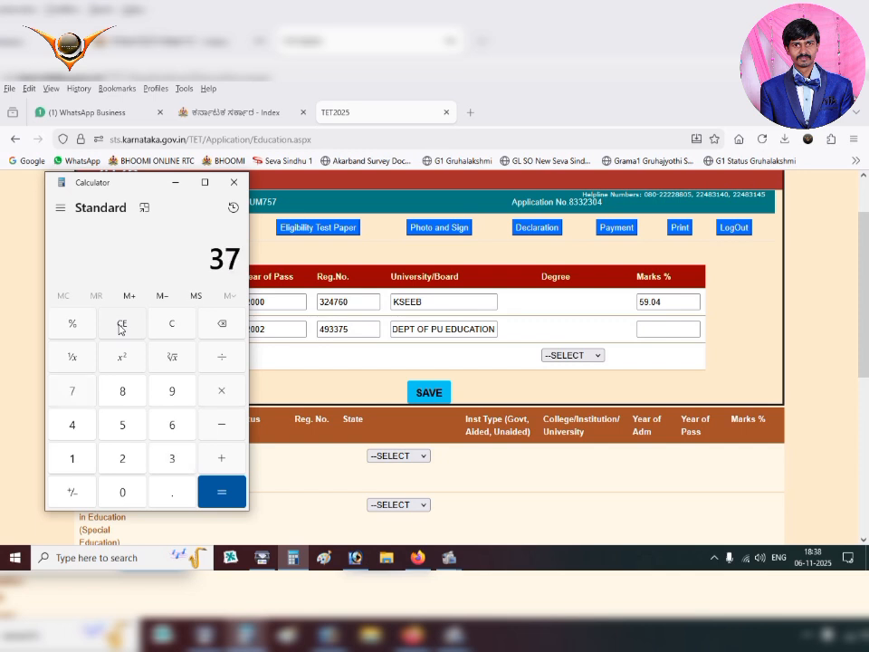
type("6")
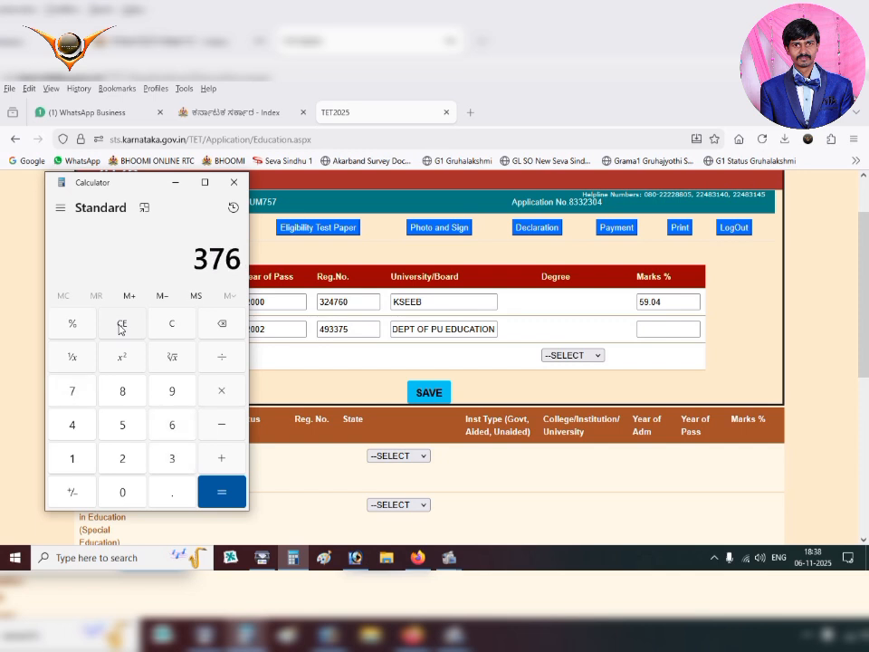
type("/600")
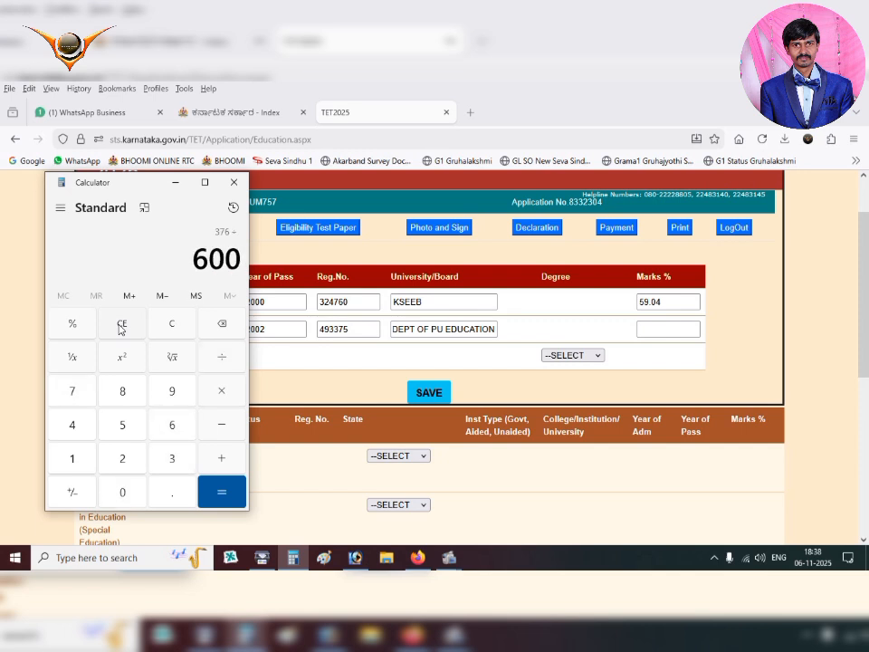
key("Return")
type("*100")
key("Return")
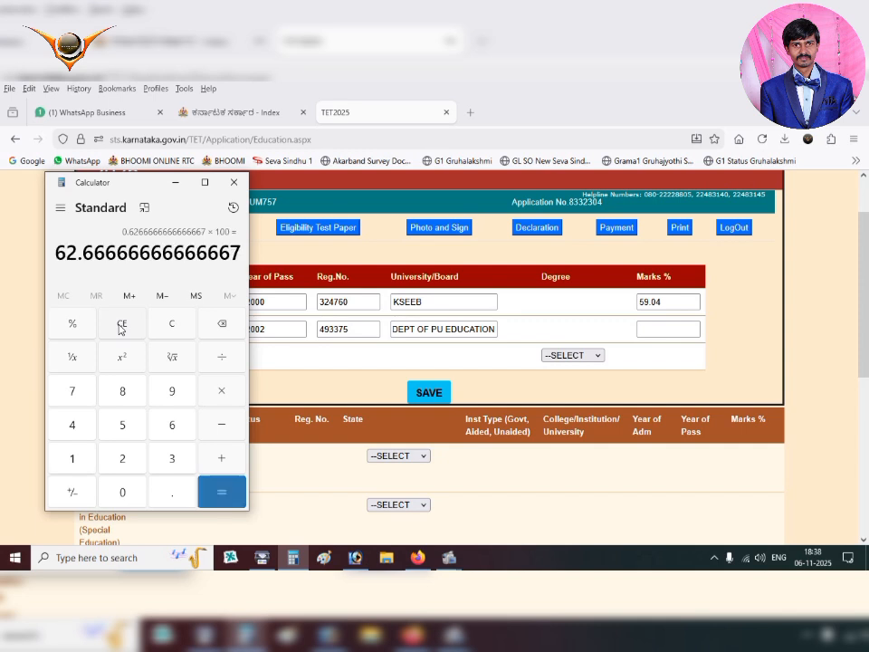
left_click(230, 184)
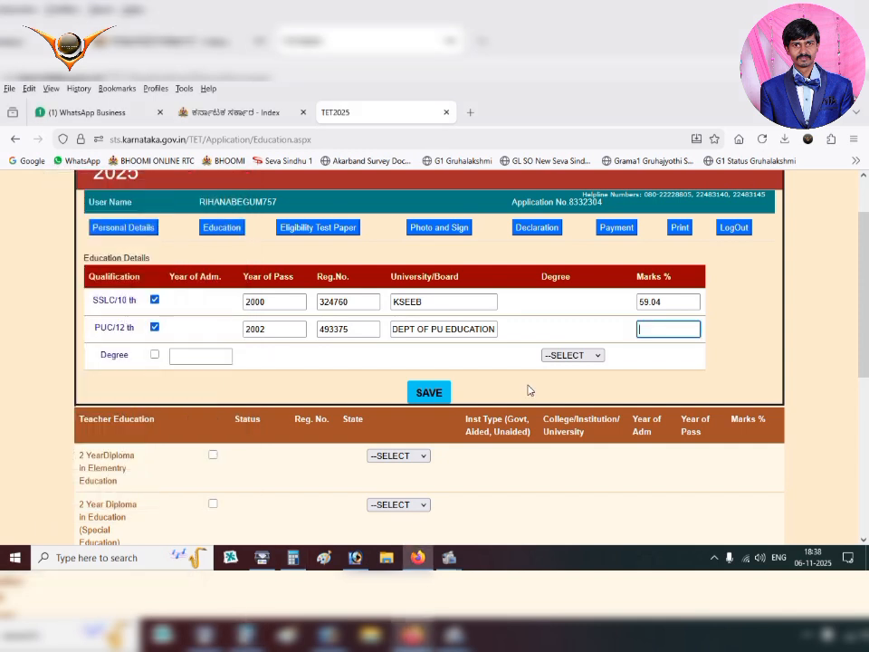
Enter 62.66 as the PUC marks percentage and tick the Degree row
type("62.66")
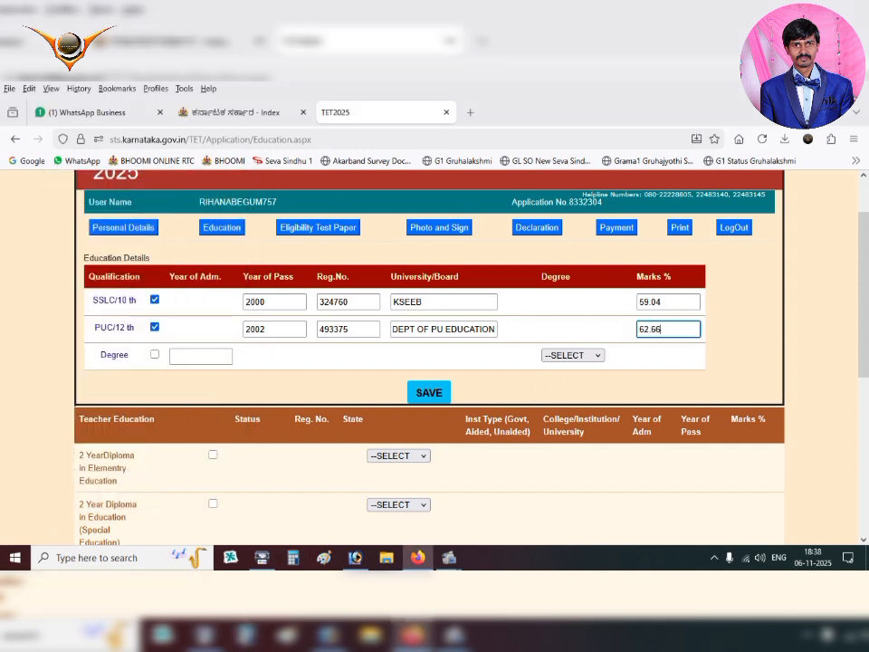
left_click(154, 356)
left_click(154, 356)
left_click(201, 354)
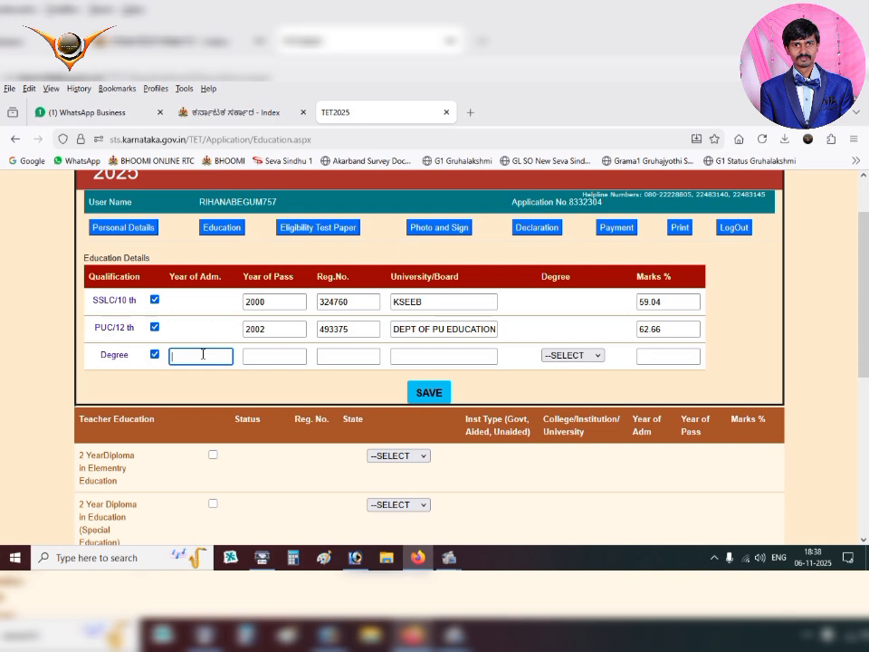
Enter Degree admission year 2002, pass year 2008 and the registration number
type("2")
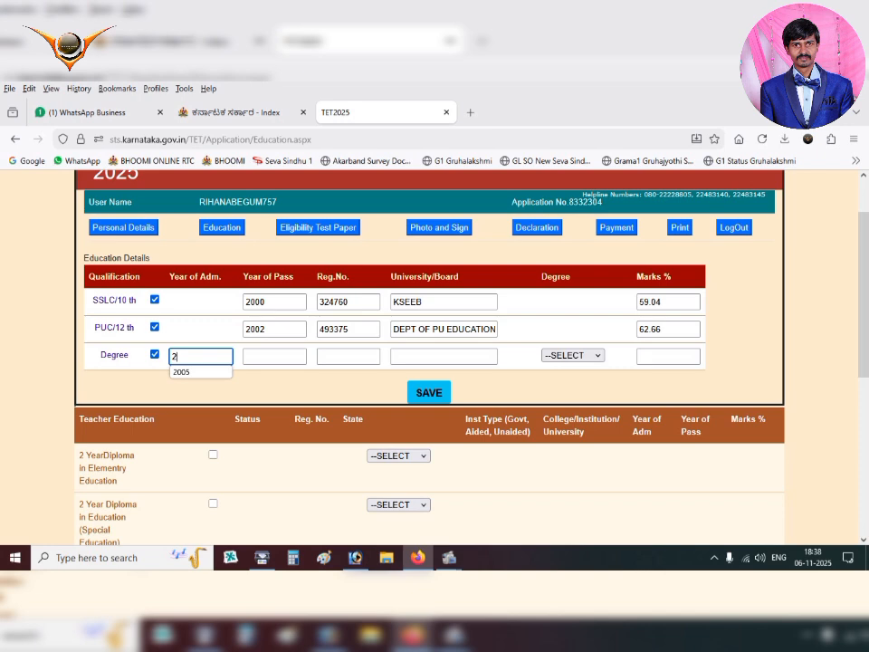
type("002")
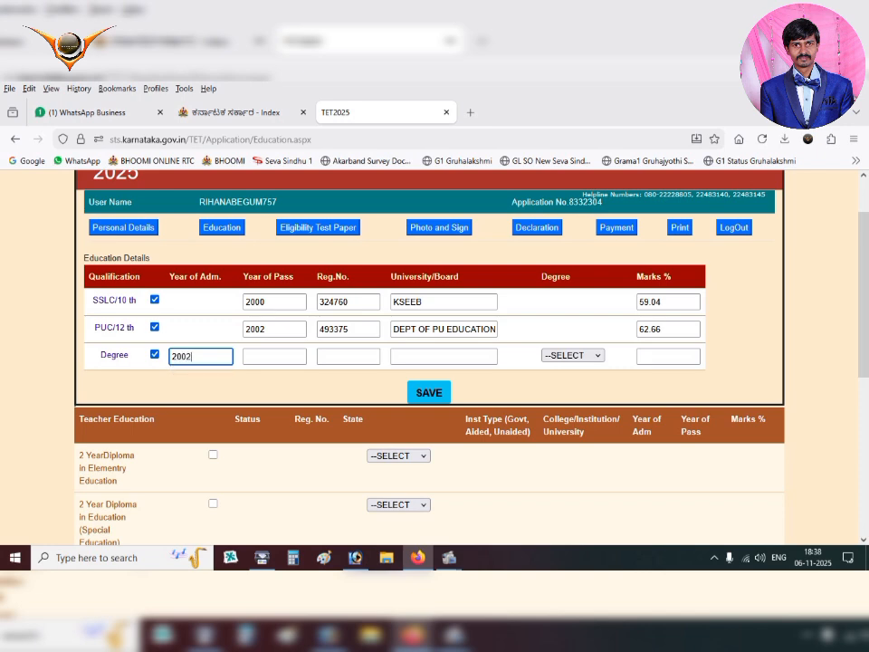
left_click(257, 357)
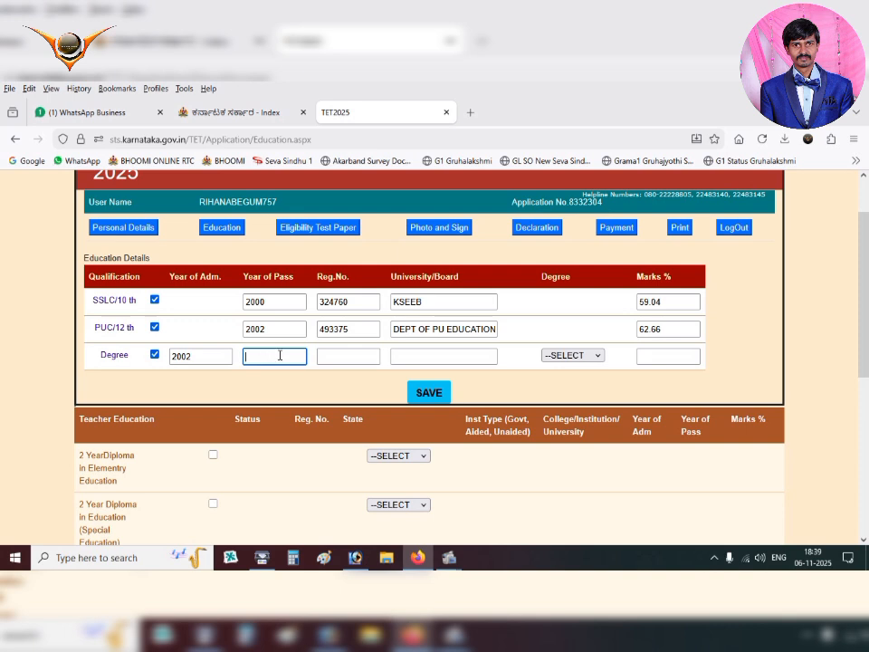
type("2008")
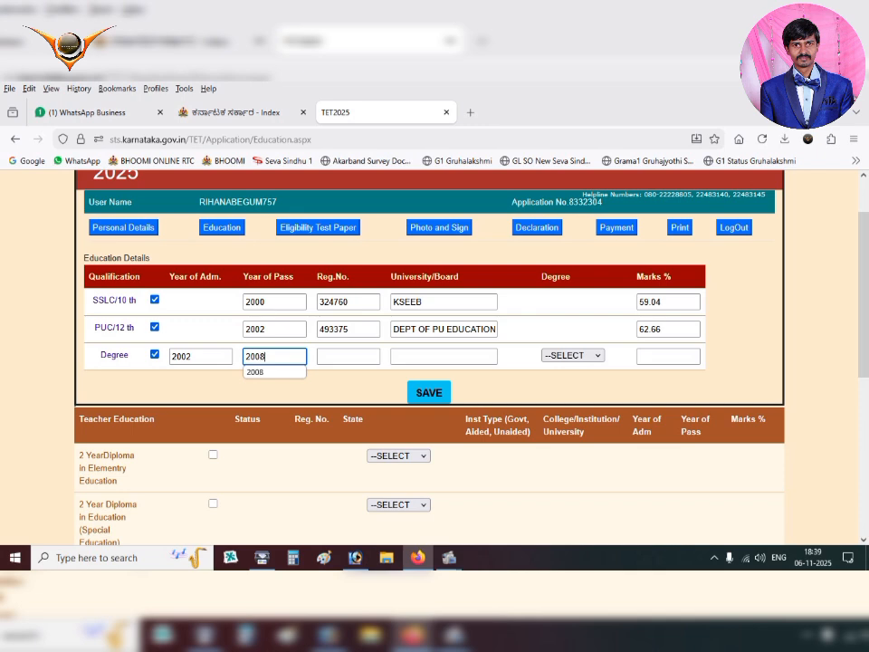
left_click(334, 359)
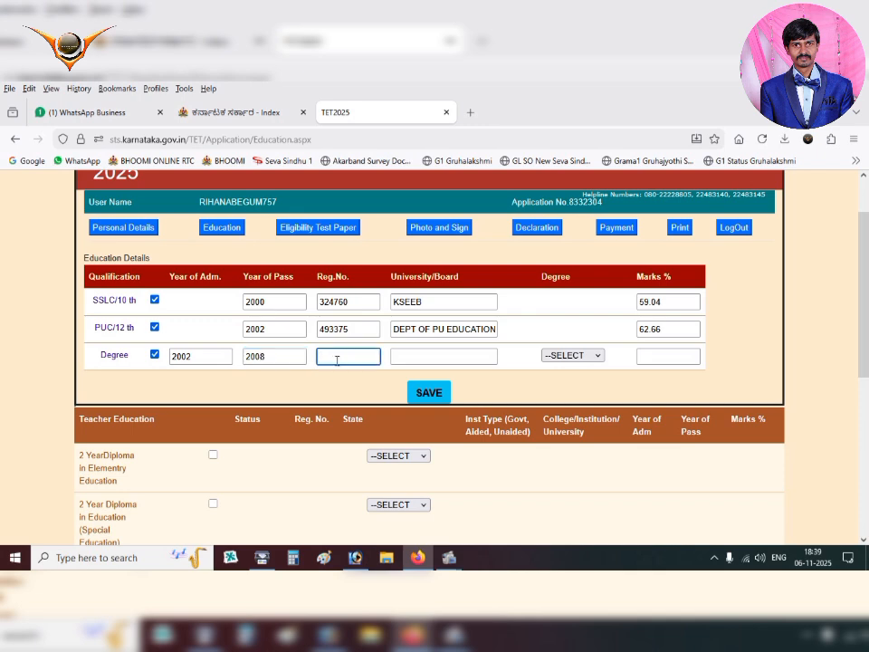
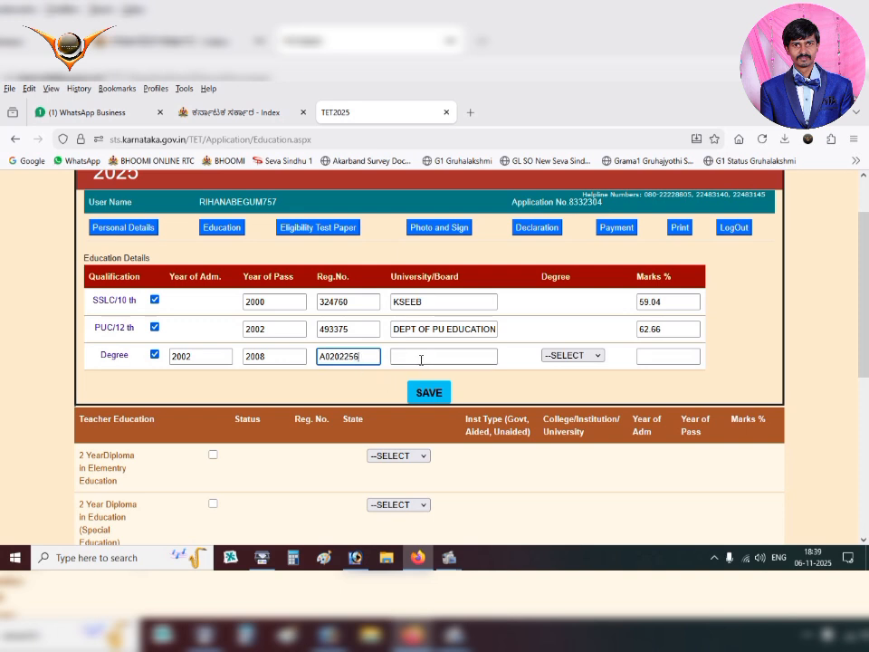
Set the Degree university to MYSORE UNIVERSITY and the degree type to BA
left_click(421, 360)
type("U")
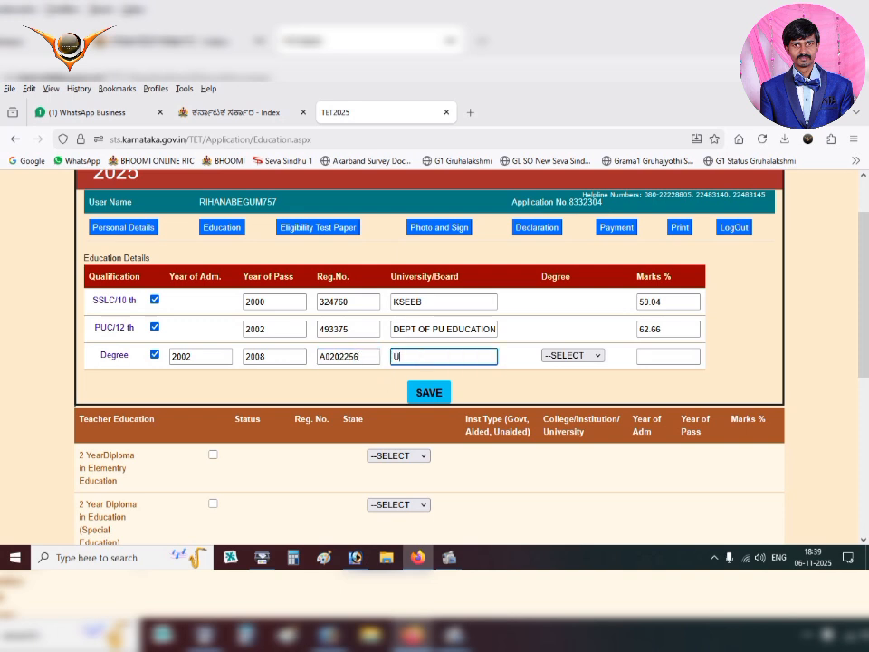
type("NIVERSITY")
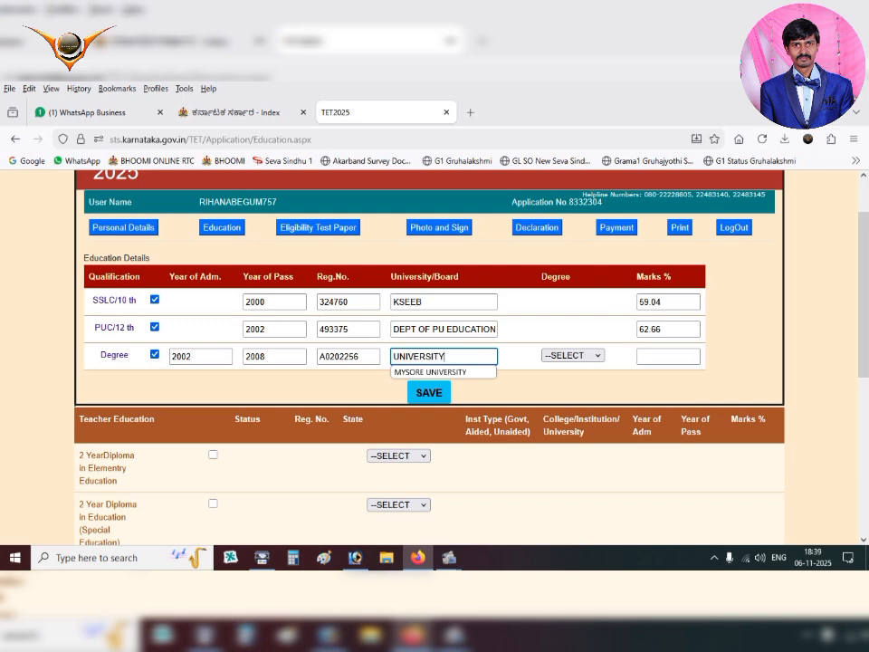
left_click(430, 371)
left_click(572, 356)
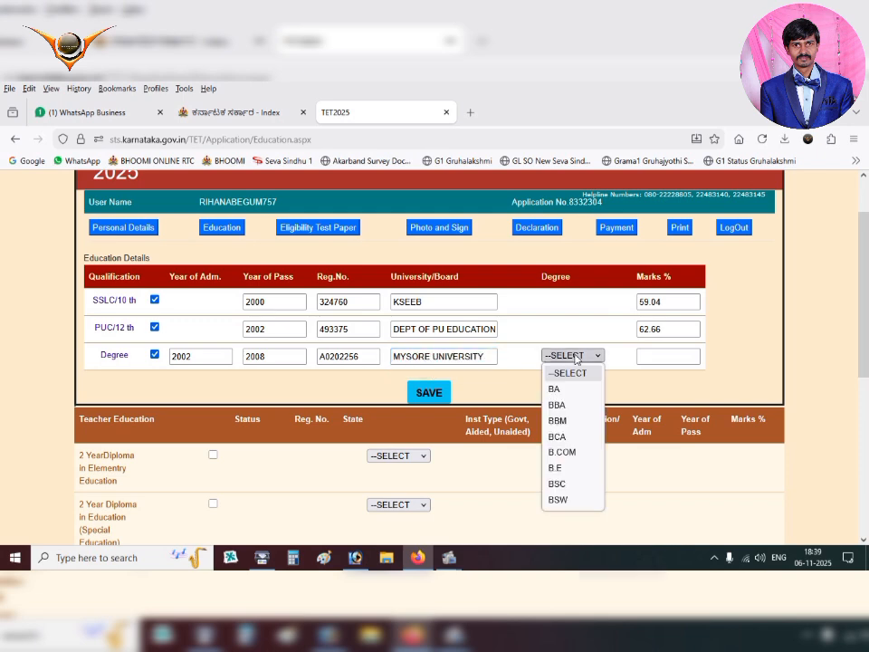
left_click(566, 391)
left_click(657, 358)
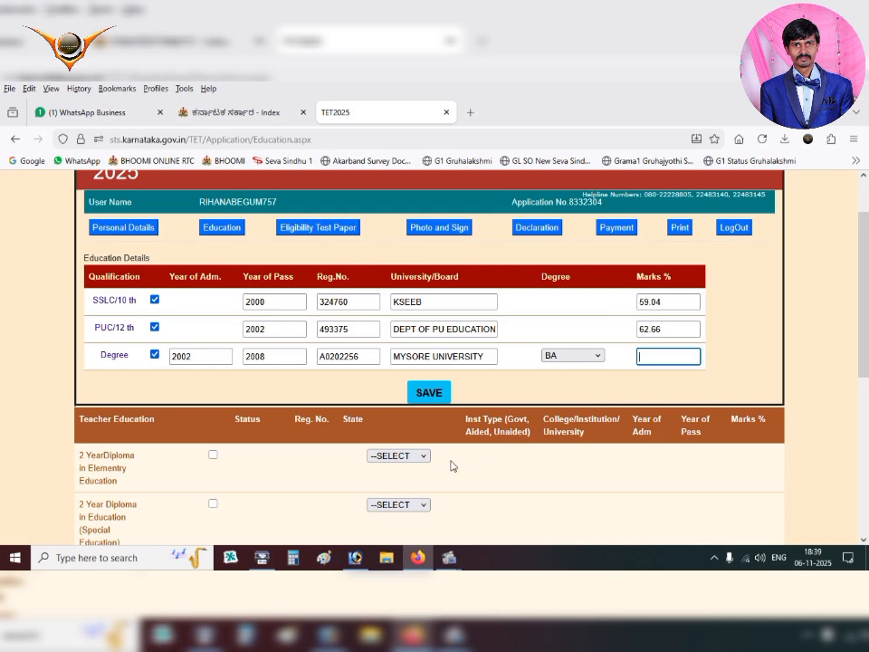
Compute 1864/2800*100 in Calculator, enter 66.57 as Degree marks and save
left_click(297, 560)
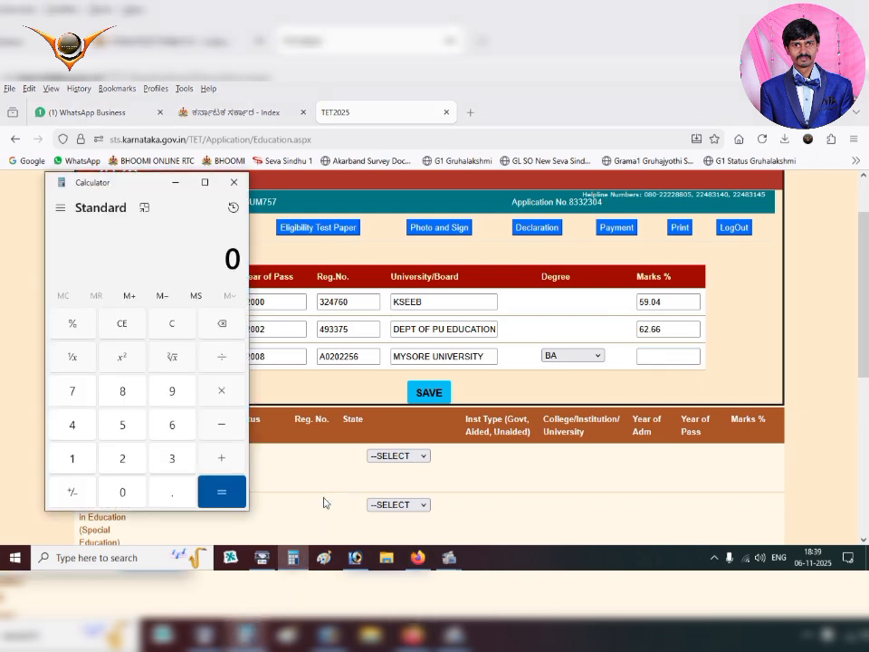
type("1864/")
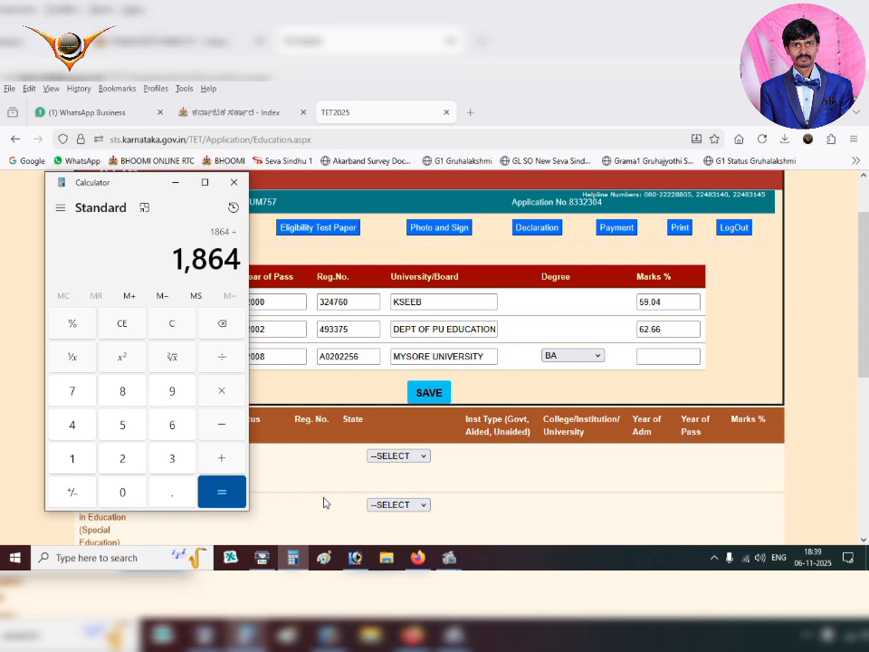
type("2800*100")
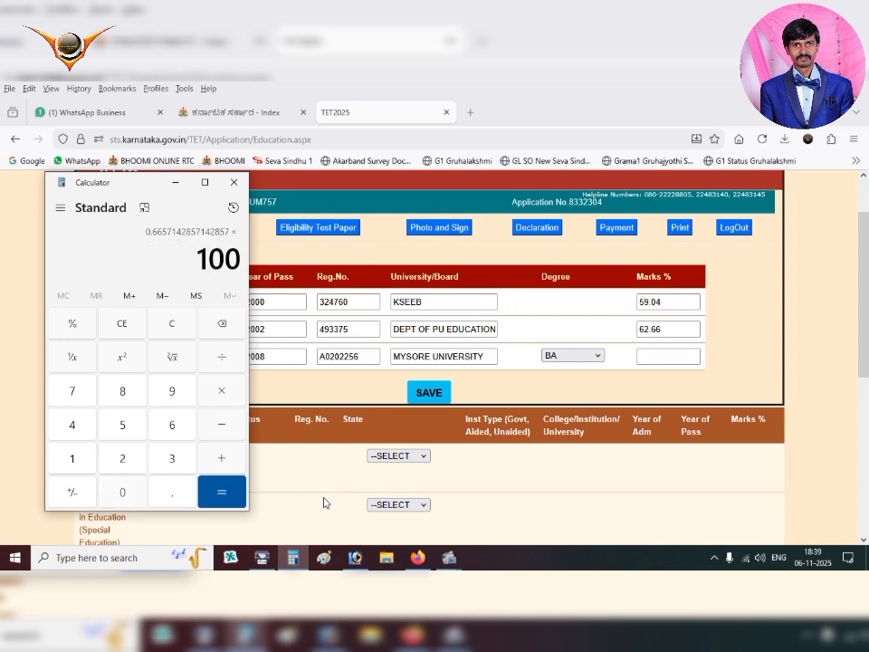
key("Return")
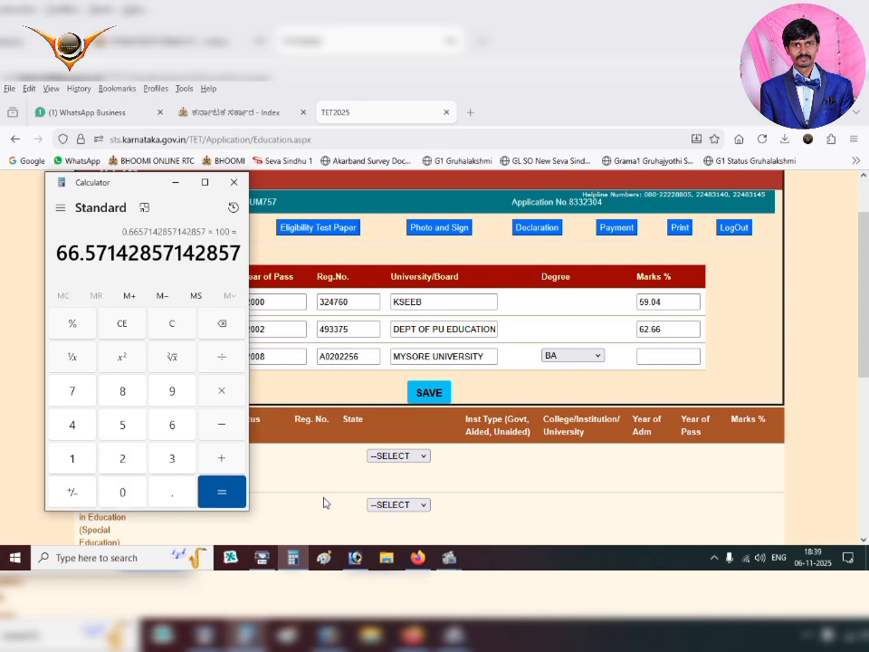
left_click(233, 182)
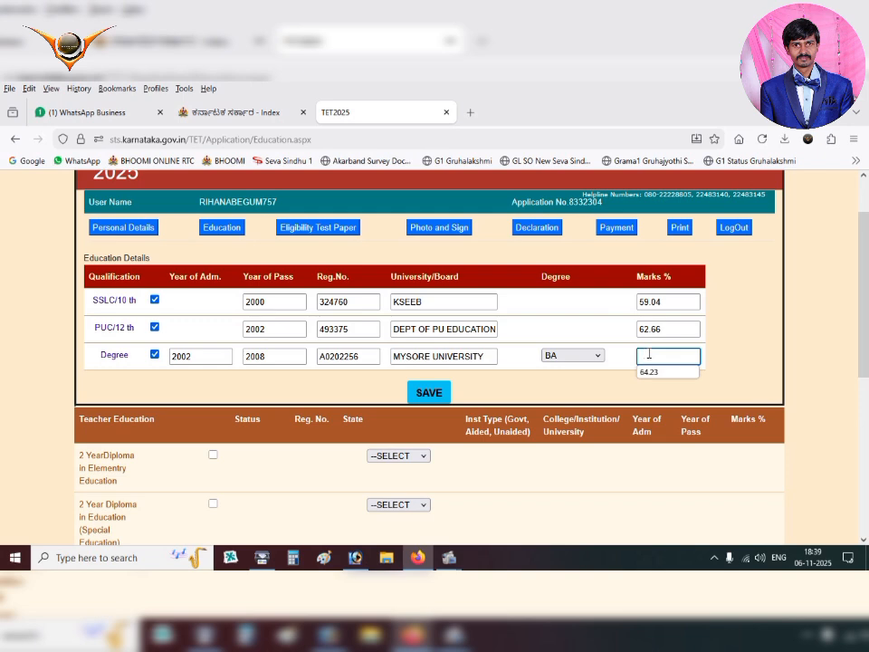
type("66.57")
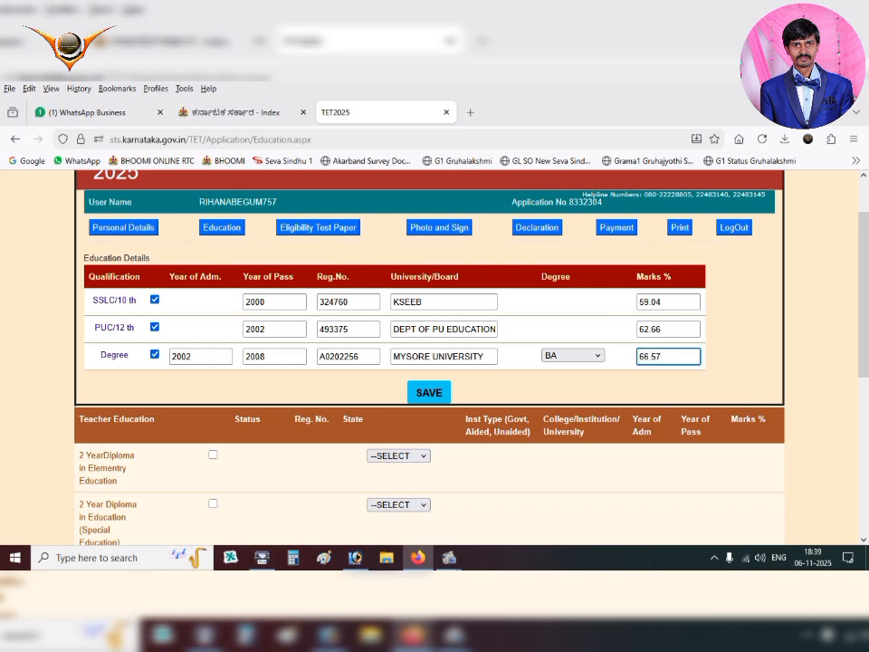
left_click(442, 391)
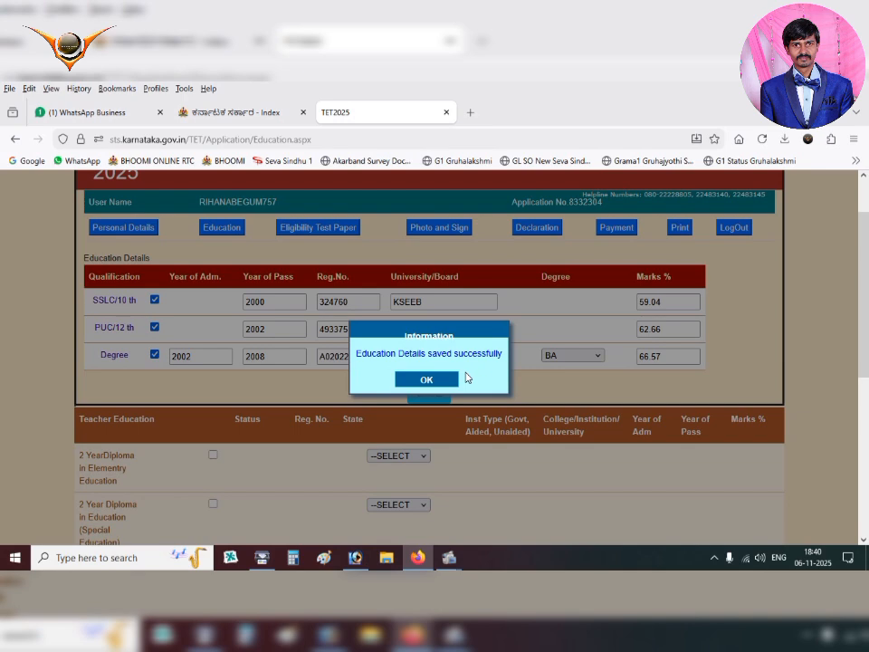
Tick B.Ed under Teacher Education, mark it Passed and enter its registration number
left_click(427, 379)
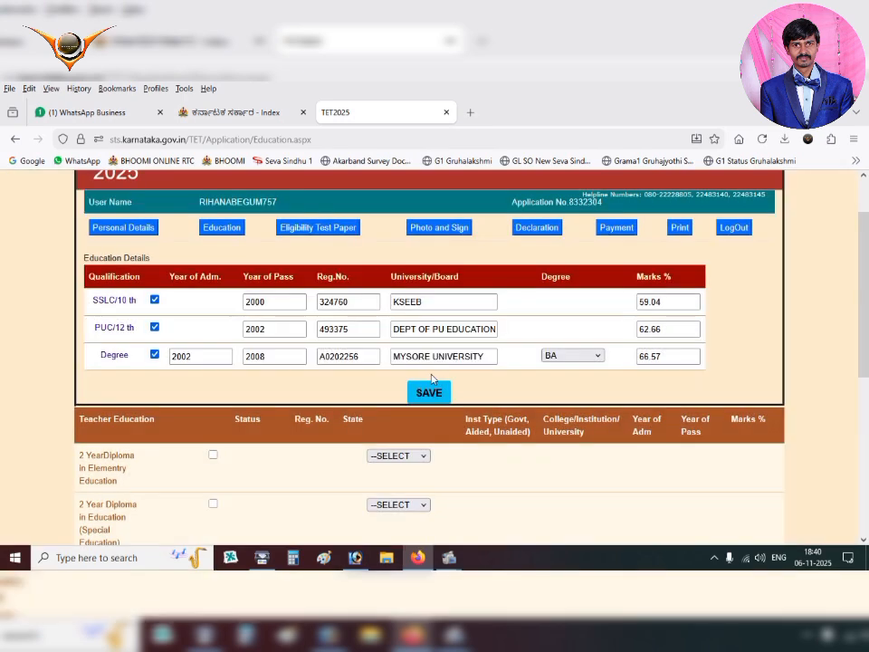
scroll(206, 454, "down", 3)
scroll(203, 457, "down", 3)
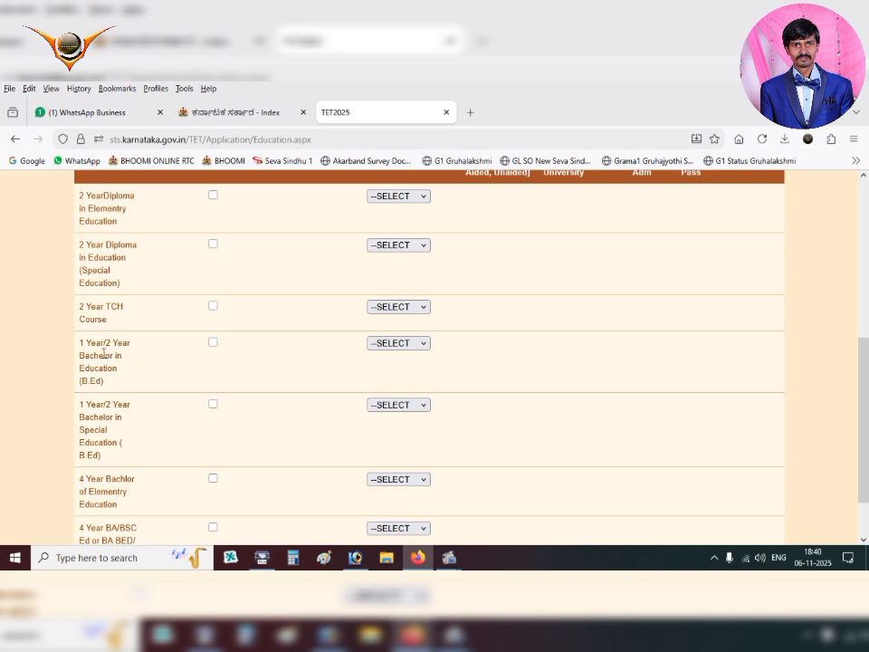
left_click(213, 343)
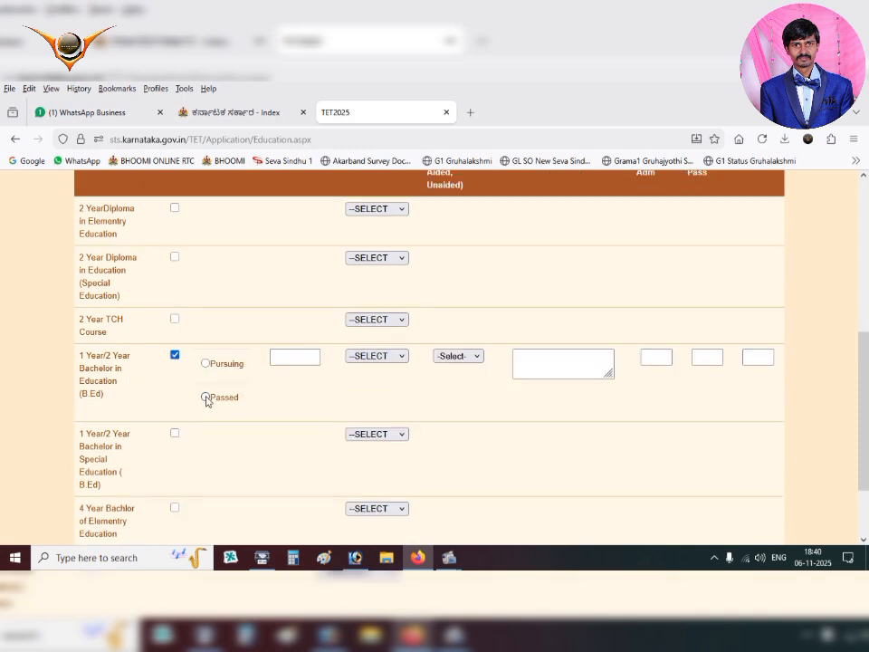
left_click(205, 396)
left_click(299, 359)
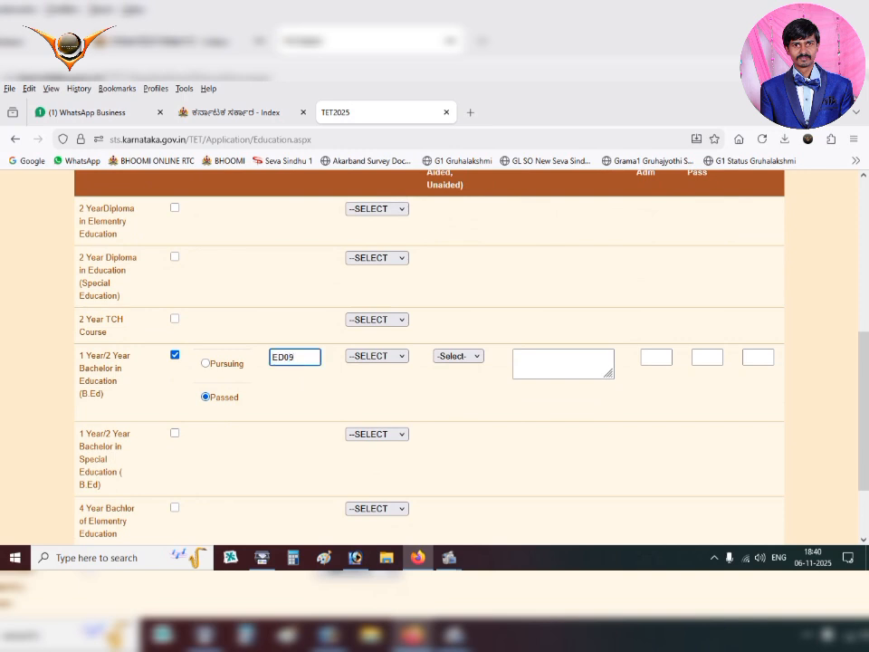
Set the B.Ed state to Karnataka and institution type to Unaided
left_click(380, 357)
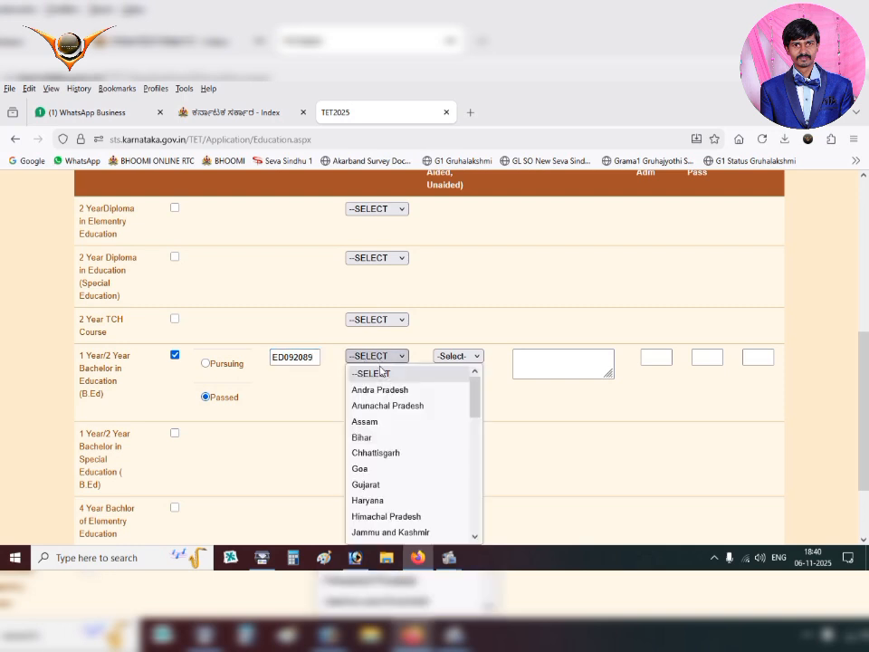
scroll(385, 472, "down", 2)
left_click(384, 470)
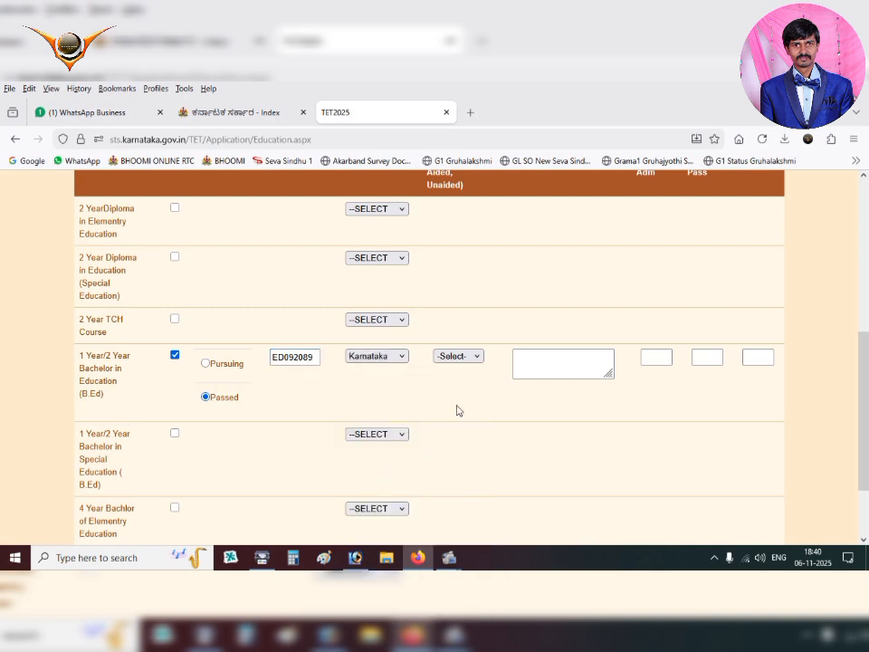
left_click(458, 357)
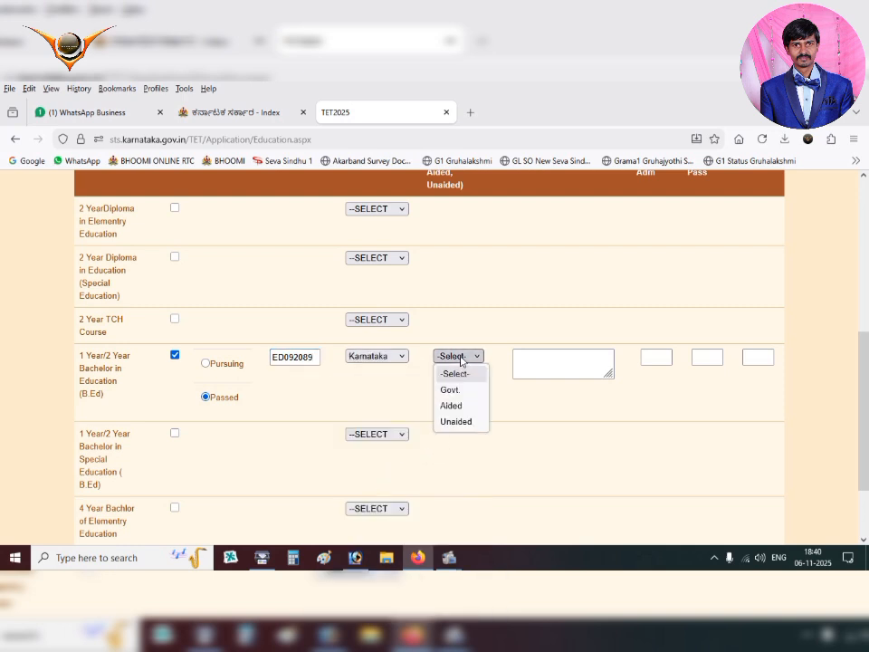
left_click(455, 421)
scroll(556, 373, "up", 3)
Enter B.Ed college CHAYADEVI SIKSHANA MAHAVIDYALAYA MYSO with admission and pass year 2010
scroll(552, 380, "down", 1)
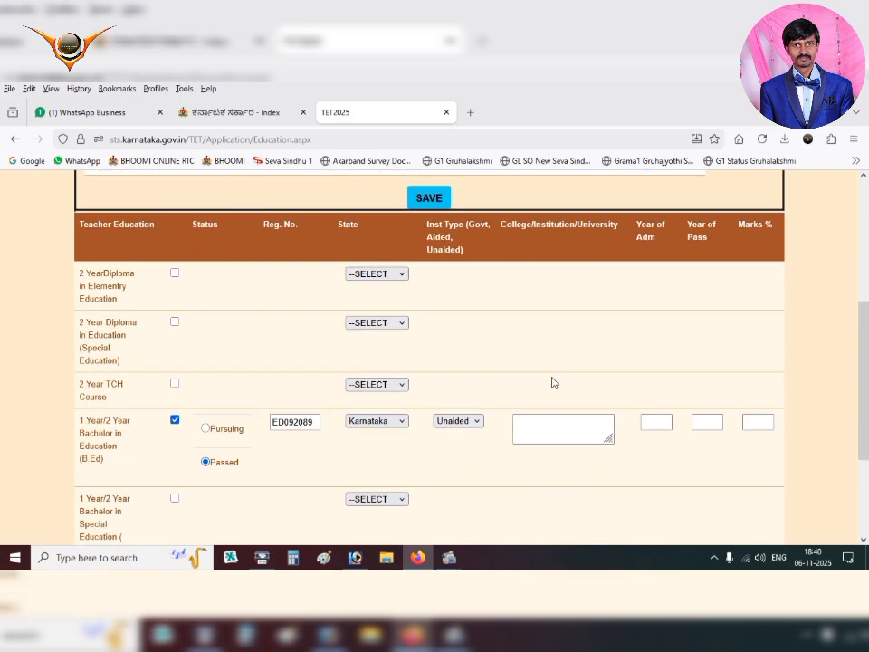
left_click(549, 423)
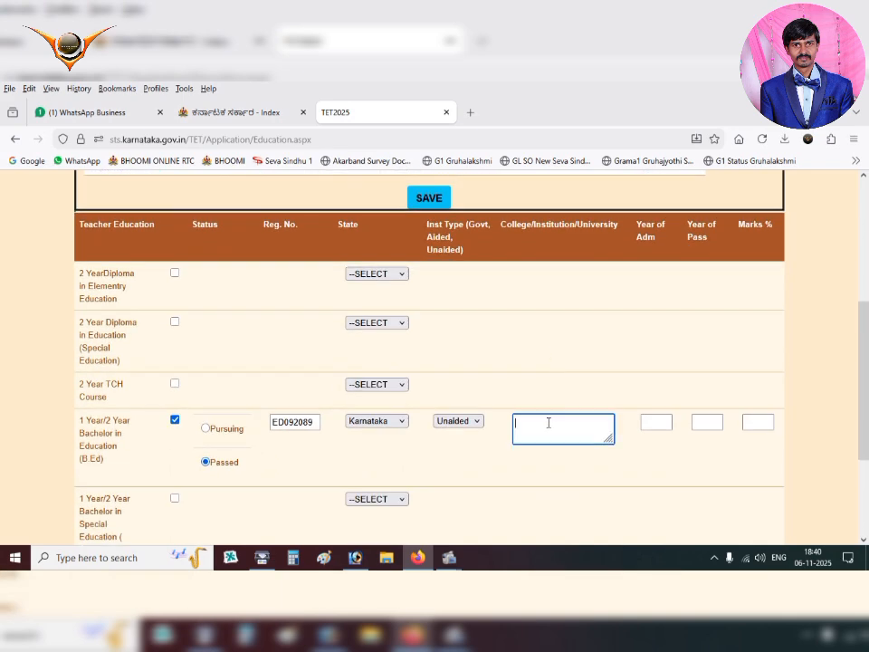
type("CHAYADEVI SIKS")
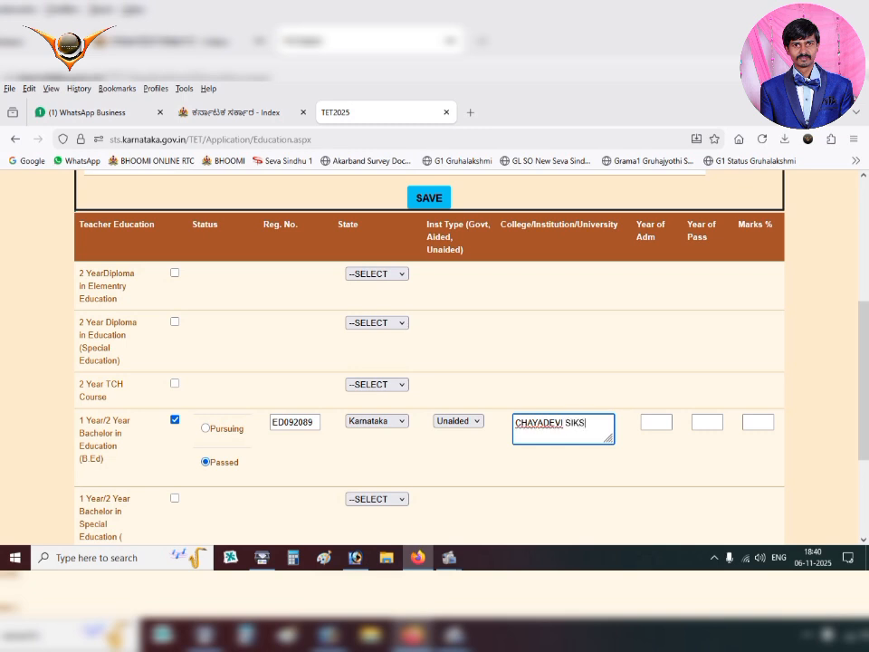
type("HANA MAHAVI")
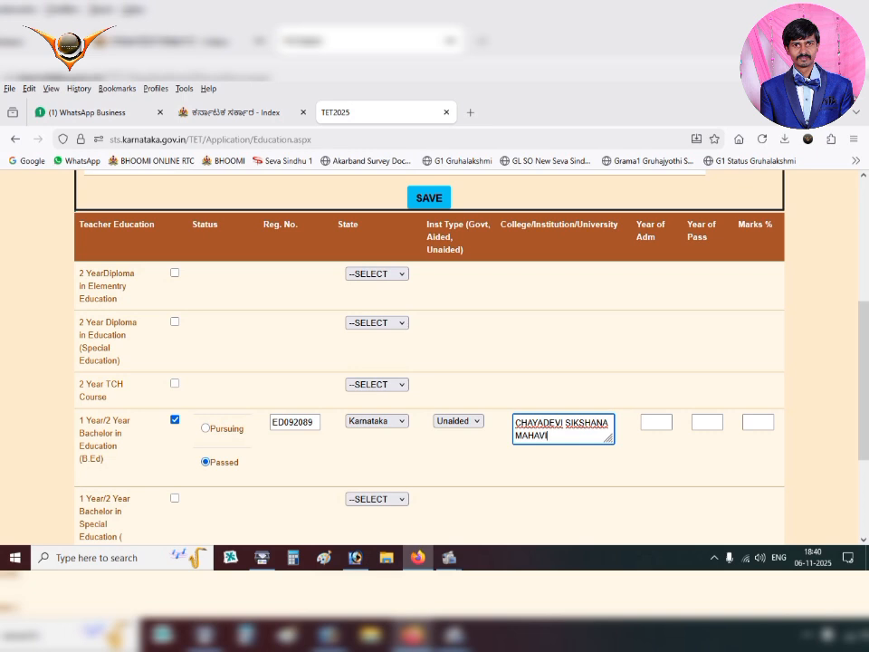
type("DYALAYA MYSORE")
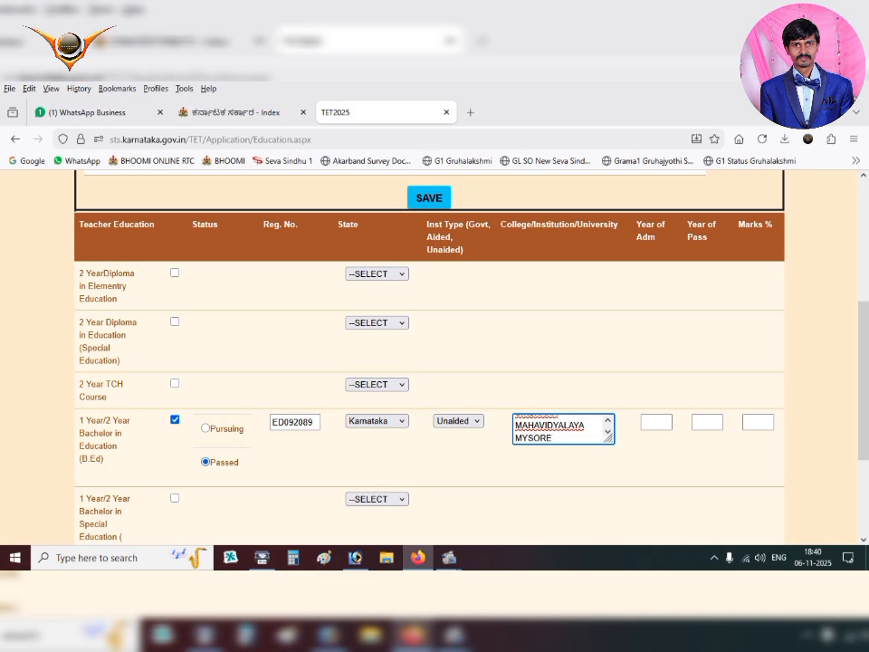
left_click(650, 423)
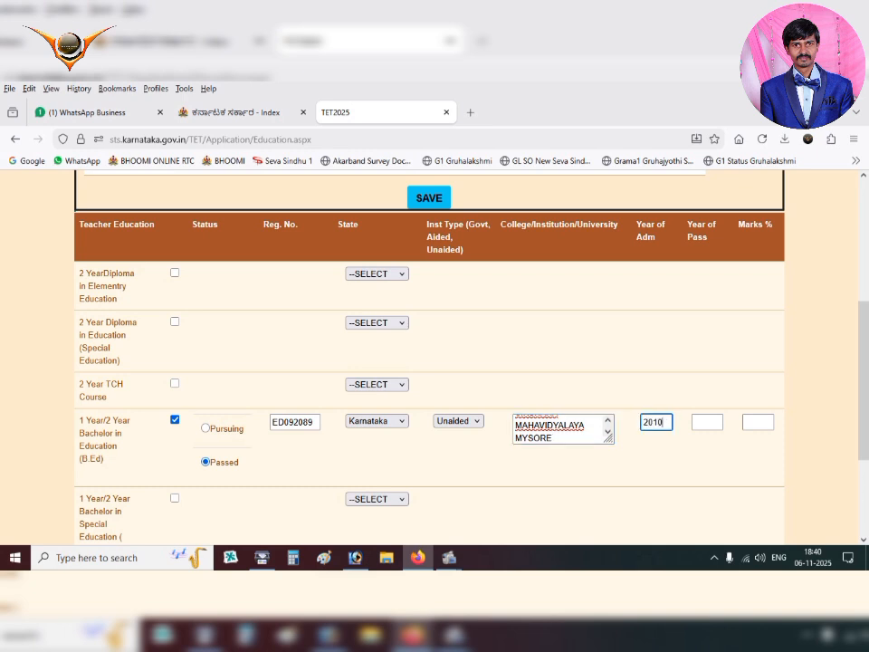
left_click(708, 420)
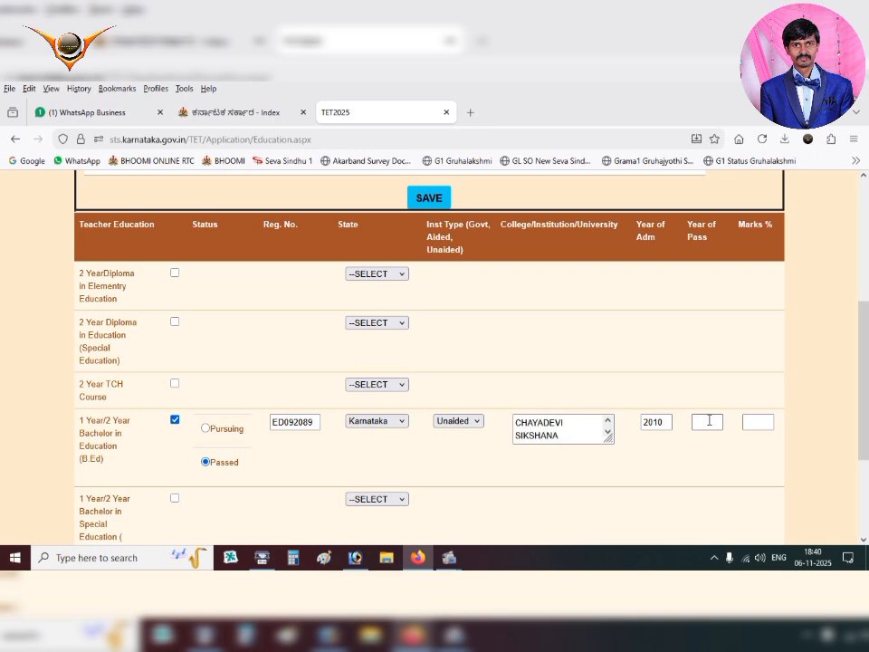
left_click(709, 420)
Enter 74.10 as B.Ed marks and save the teacher education details
left_click(750, 423)
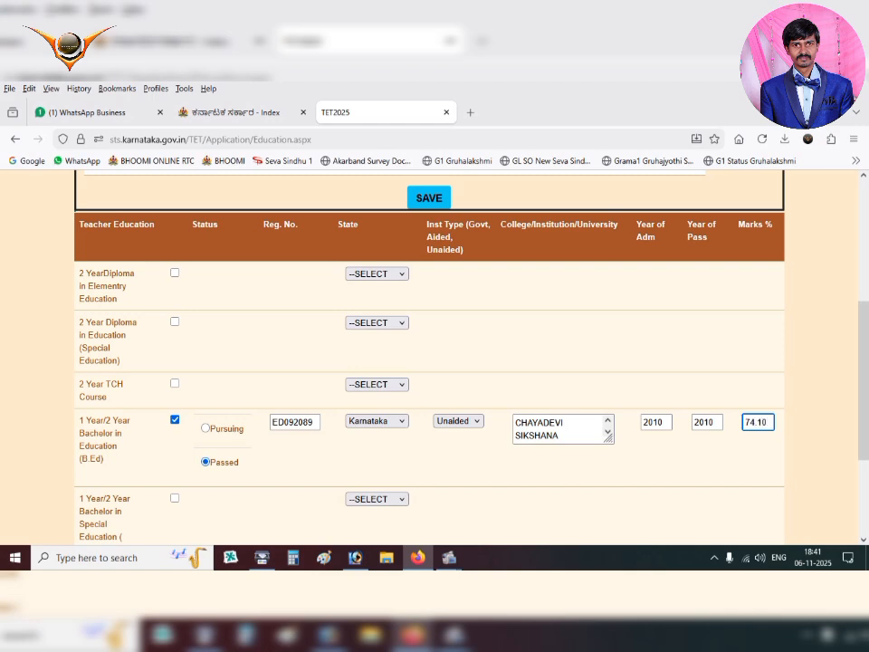
left_click(688, 380)
scroll(465, 392, "down", 4)
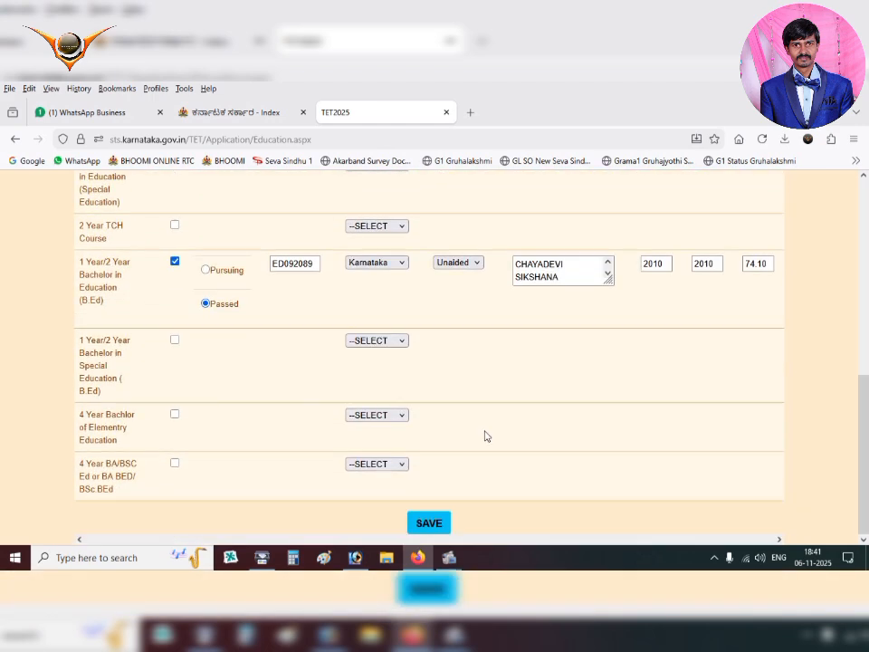
left_click(430, 522)
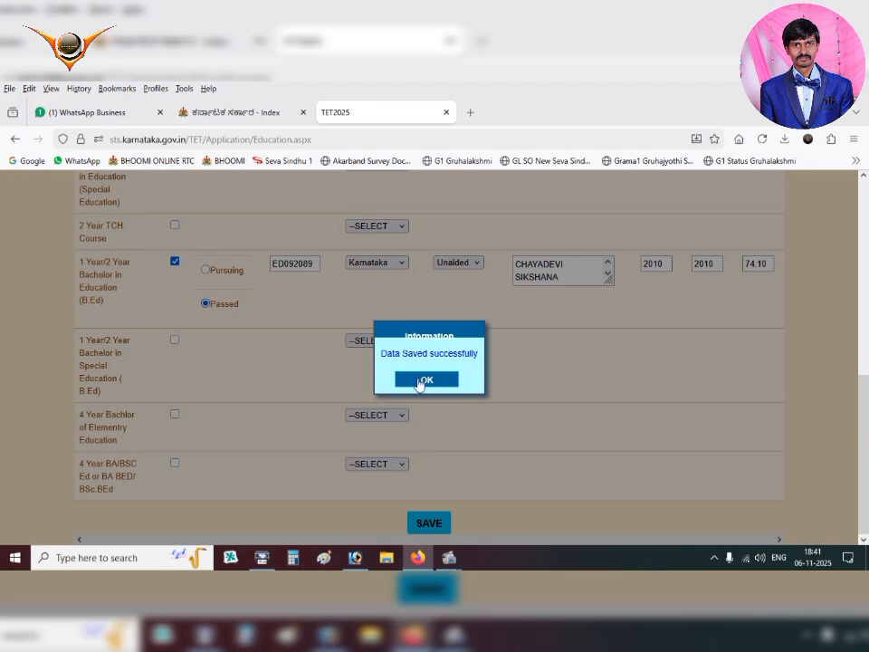
left_click(424, 379)
scroll(422, 434, "up", 5)
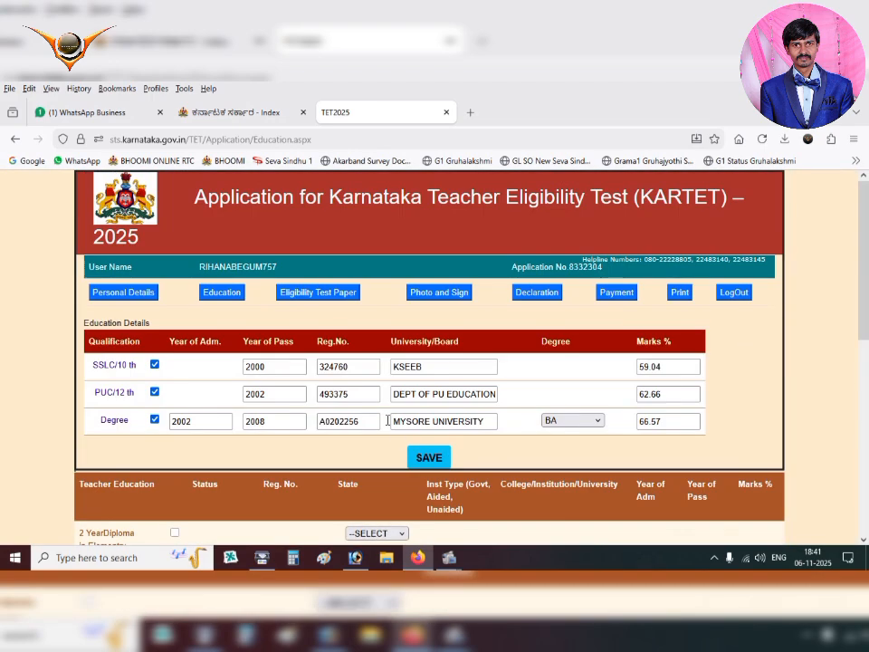
On the Eligibility Test Paper page, choose Mysore as the exam district
left_click(310, 297)
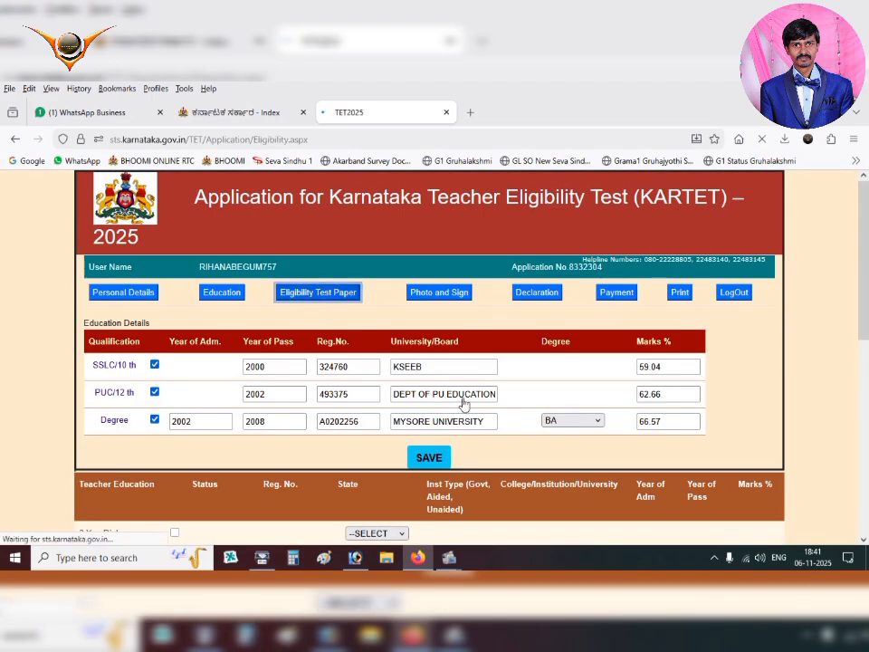
scroll(318, 427, "down", 1)
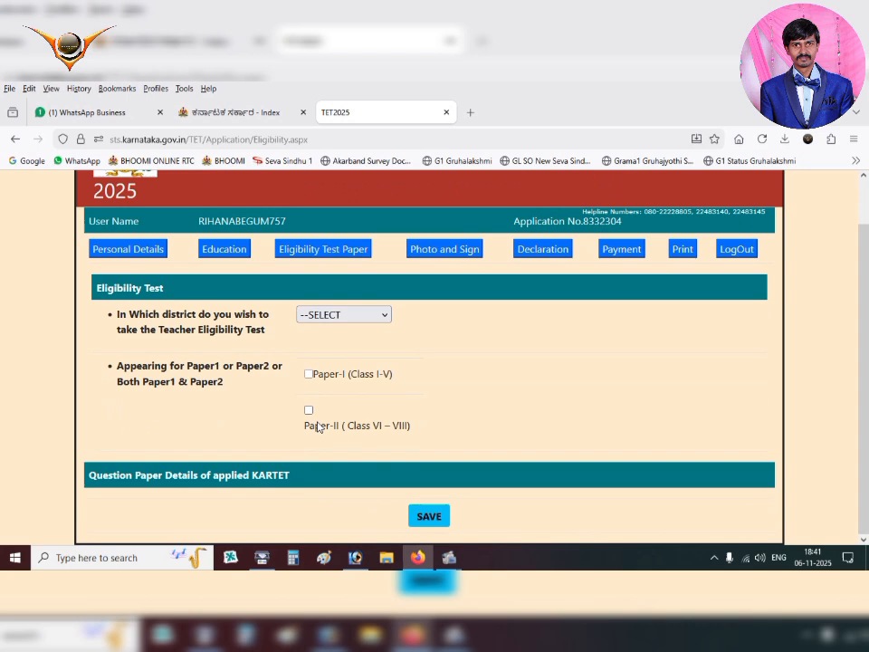
left_click(330, 319)
scroll(336, 460, "down", 2)
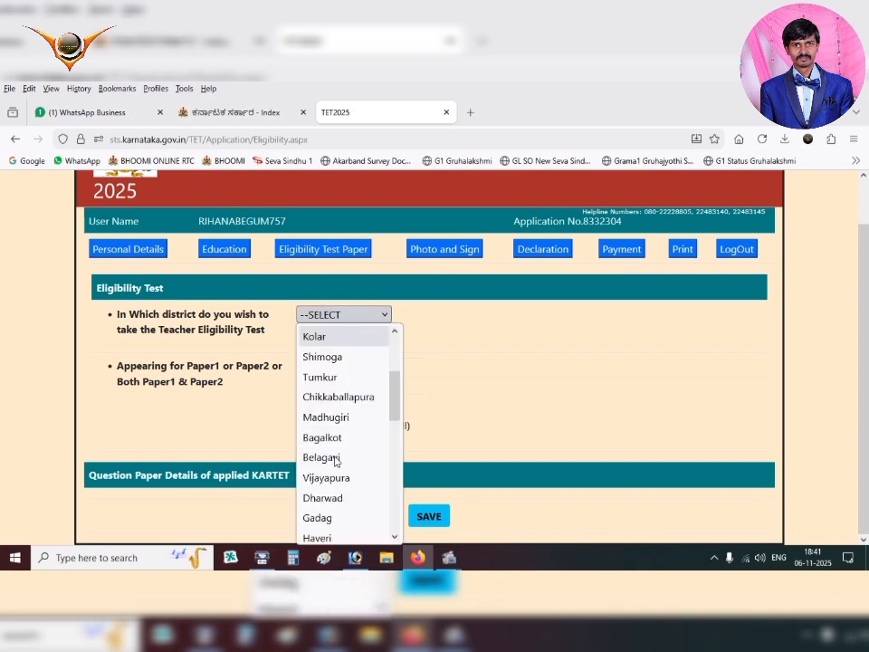
scroll(335, 462, "down", 7)
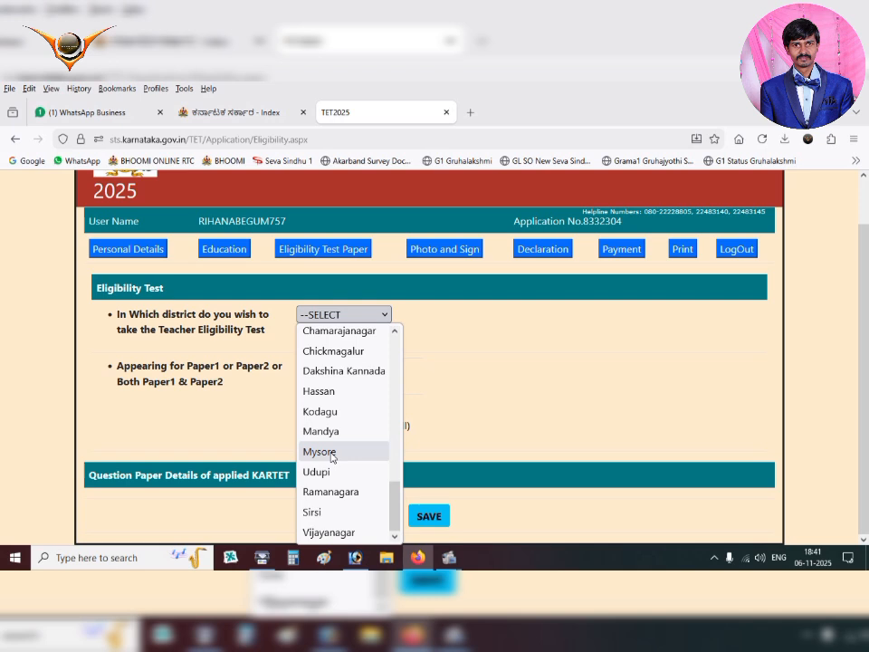
left_click(319, 451)
Try Paper-I, dismiss the not-eligible alert, and apply for Paper-II instead
left_click(308, 373)
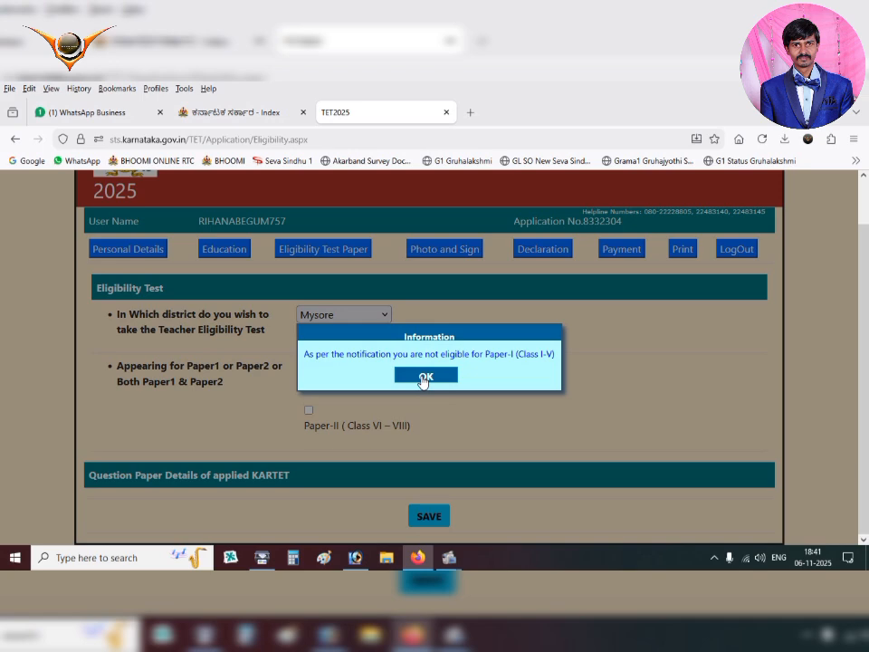
left_click(423, 377)
left_click(309, 374)
left_click_drag(439, 357, 518, 361)
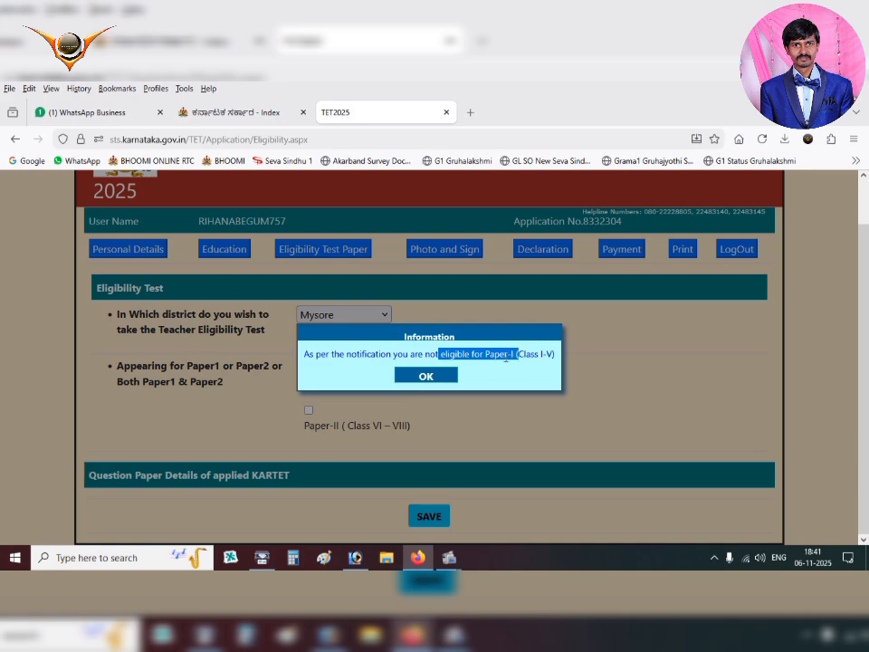
left_click(506, 357)
left_click(443, 377)
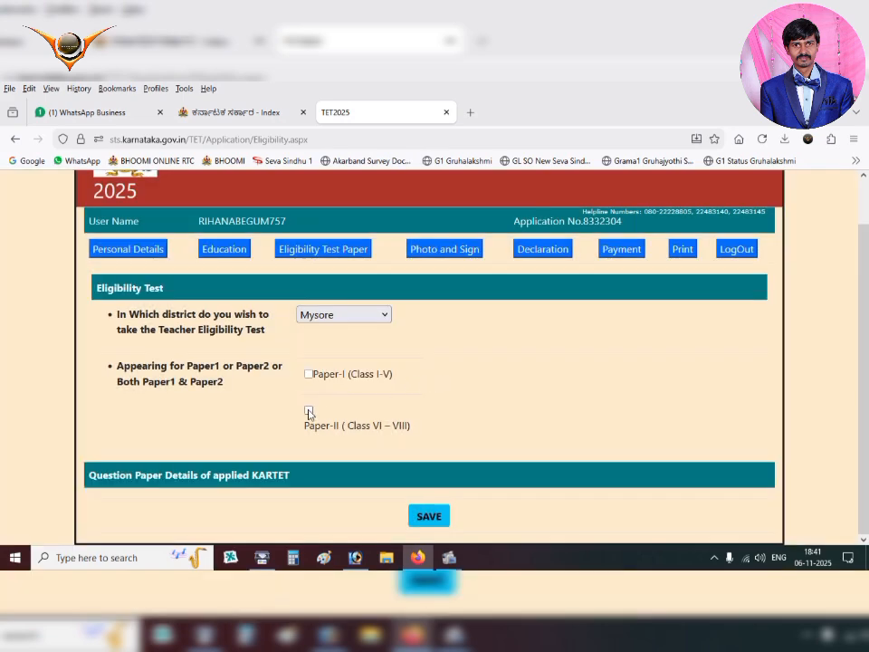
left_click(309, 410)
Set Paper-II first language Kannada, second language Hindi and Kannada question paper medium
scroll(355, 415, "down", 3)
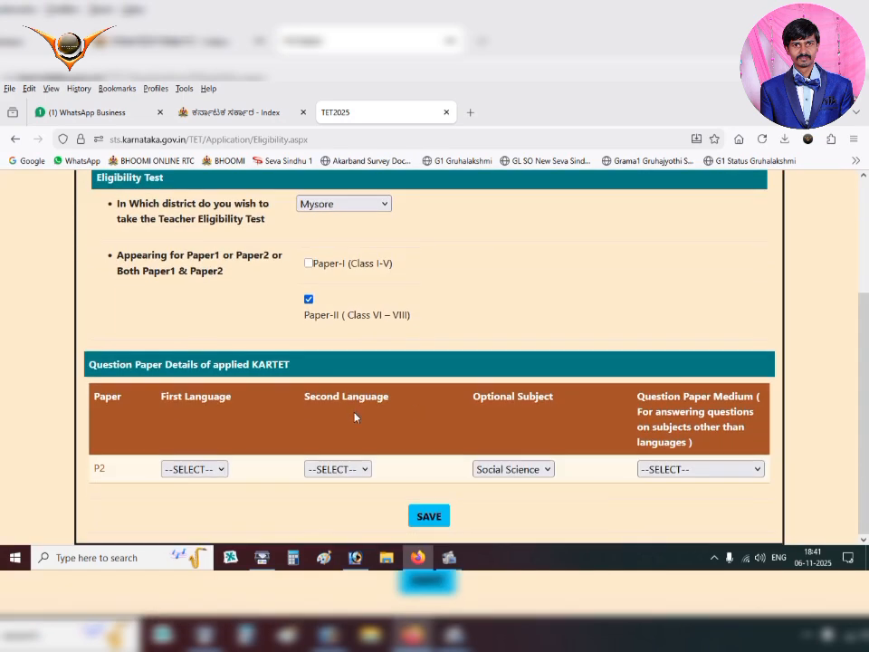
left_click(197, 472)
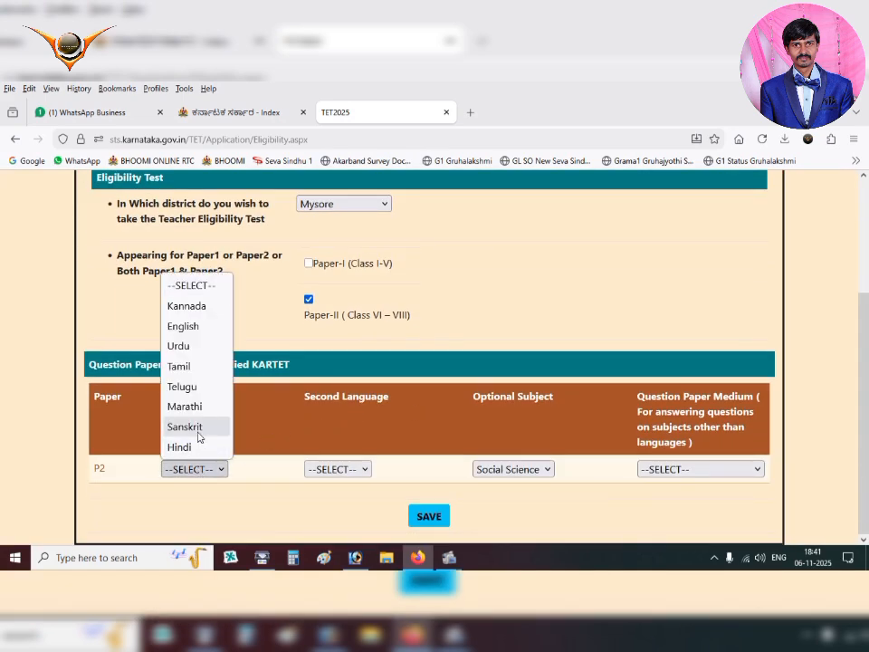
left_click(190, 306)
left_click(353, 471)
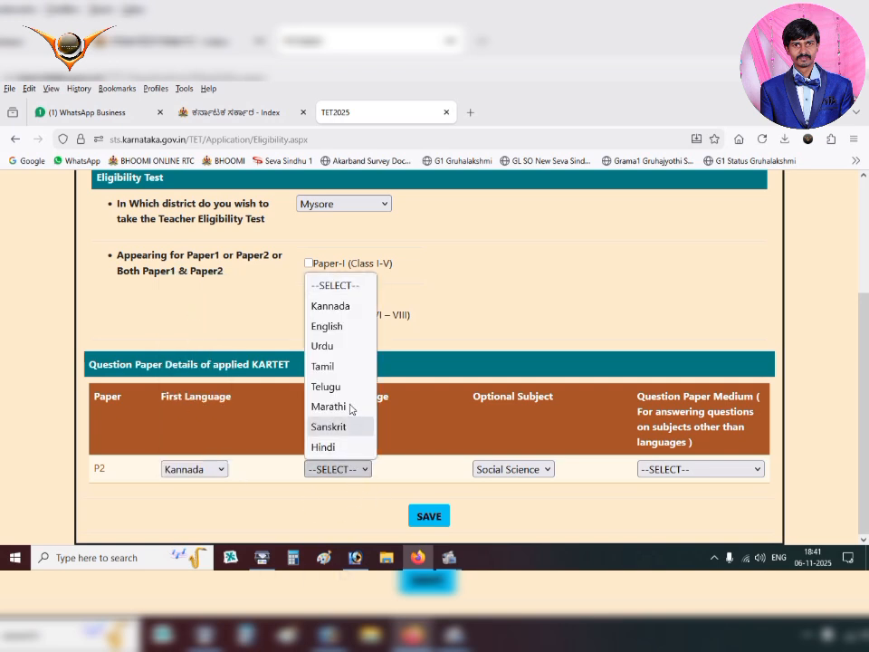
left_click(342, 328)
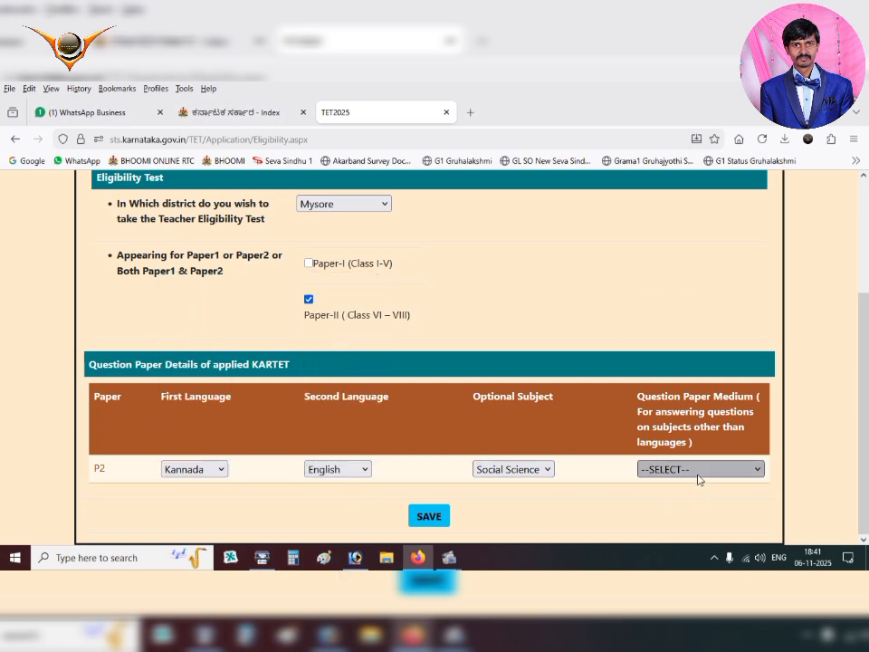
left_click(698, 471)
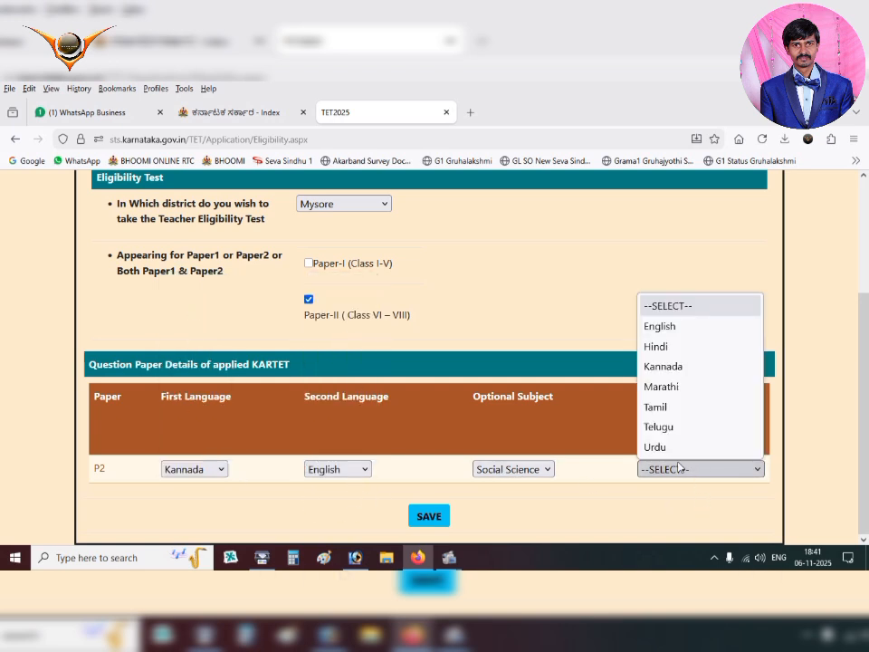
left_click(681, 368)
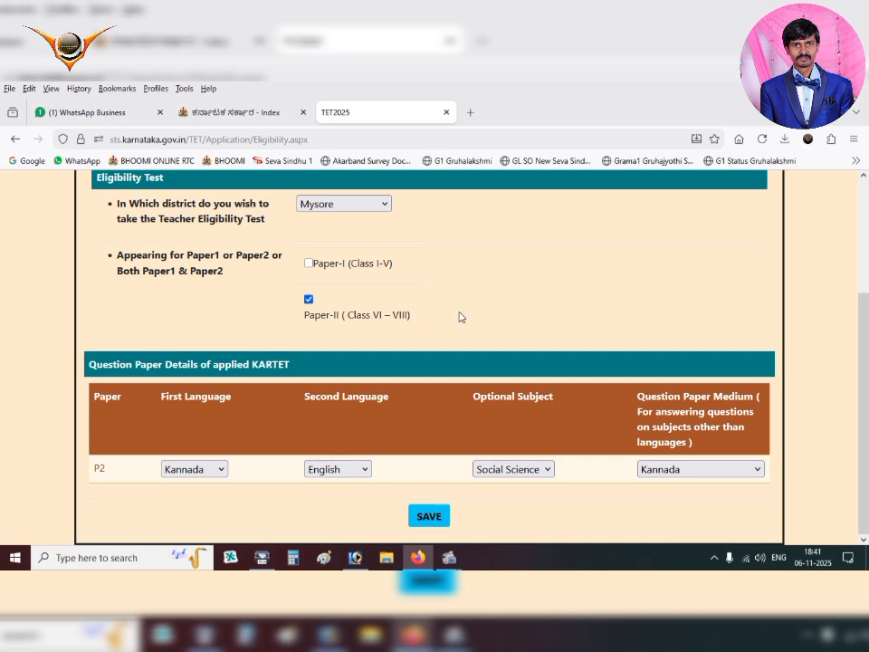
left_click(341, 471)
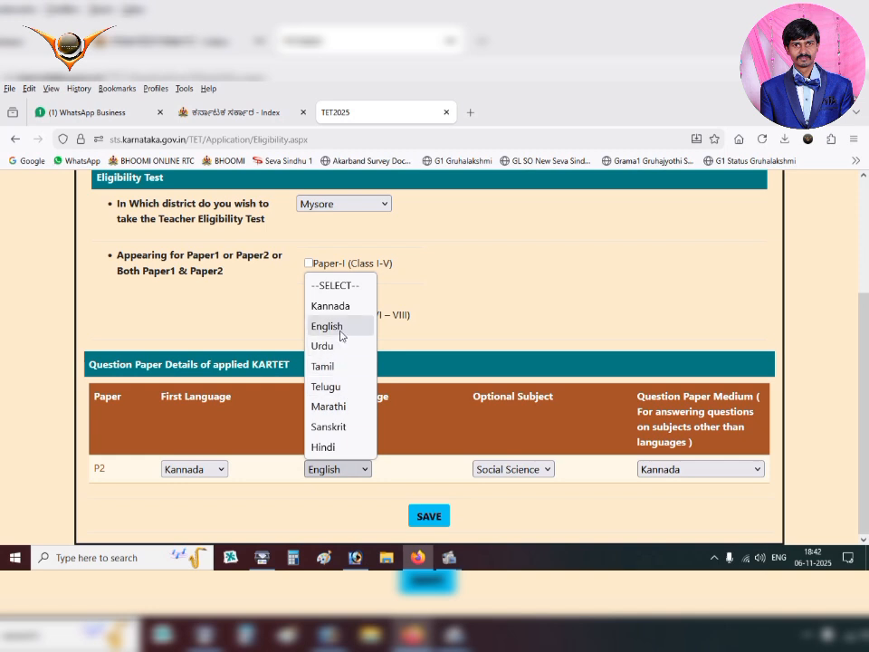
left_click(331, 447)
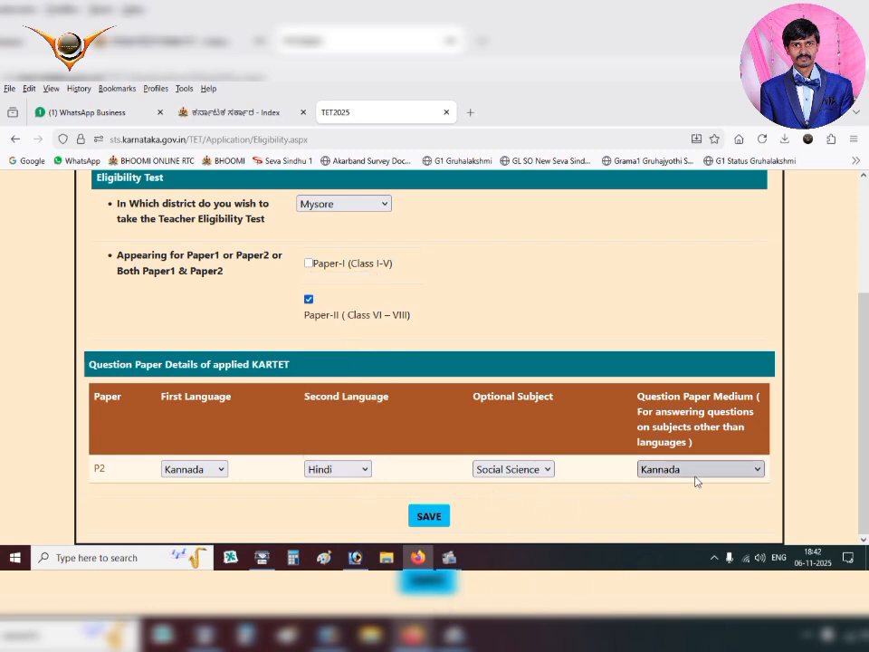
Keep Social Science as the optional subject and save the paper details
left_click(509, 469)
left_click(513, 489)
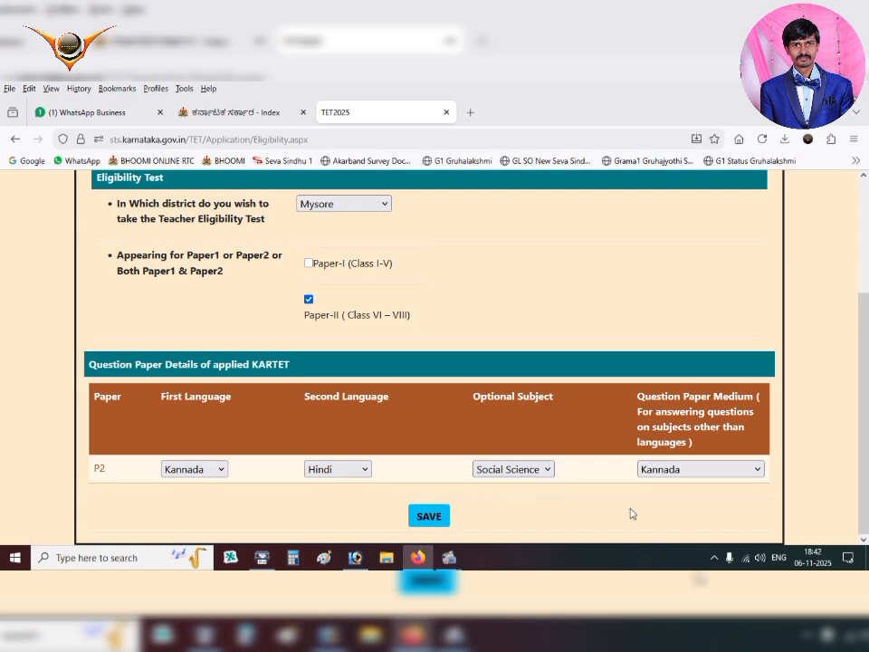
left_click(429, 516)
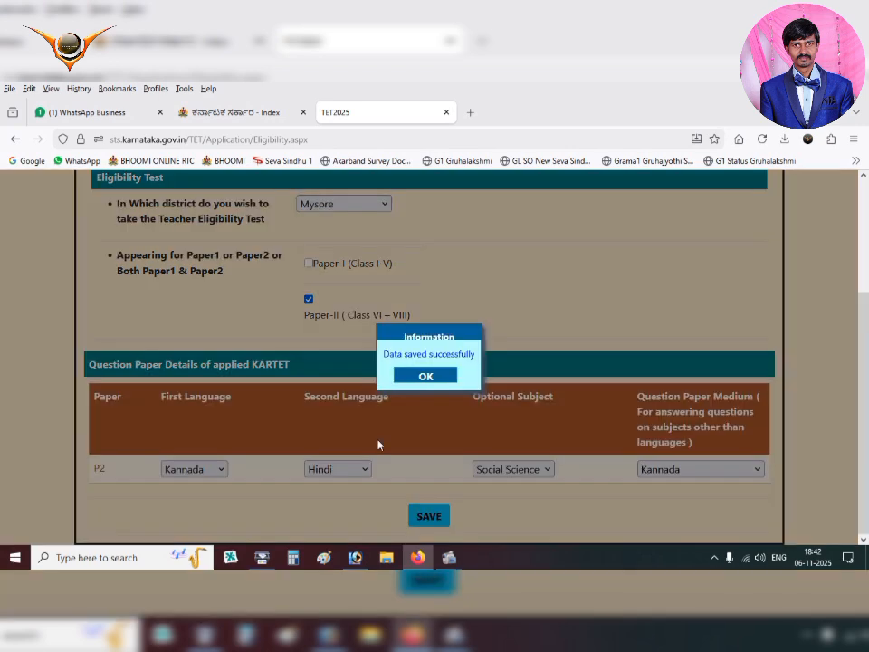
left_click(422, 377)
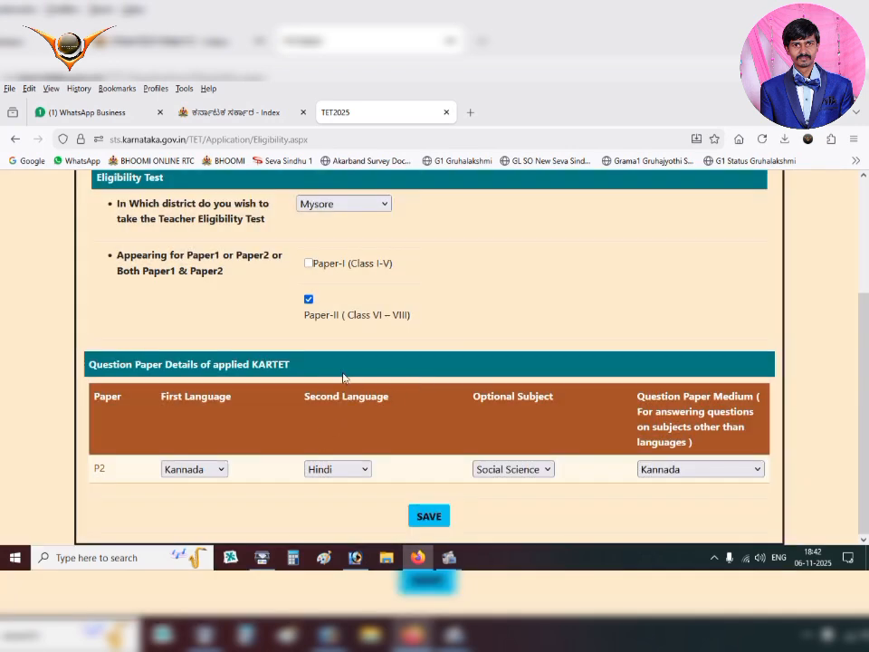
scroll(397, 432, "up", 3)
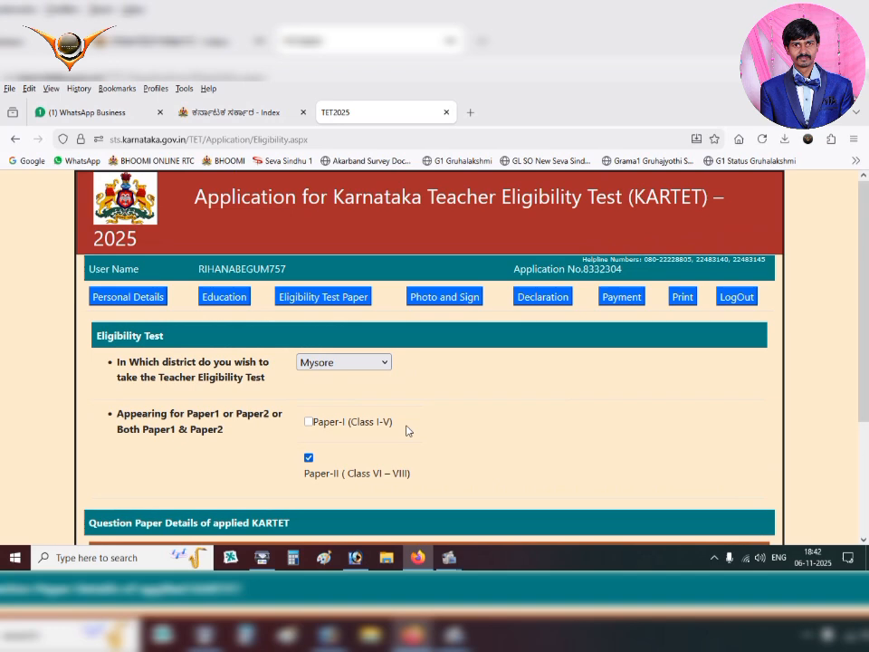
Browse for the photo into the Photo & Sign folder on drive F:
left_click(443, 298)
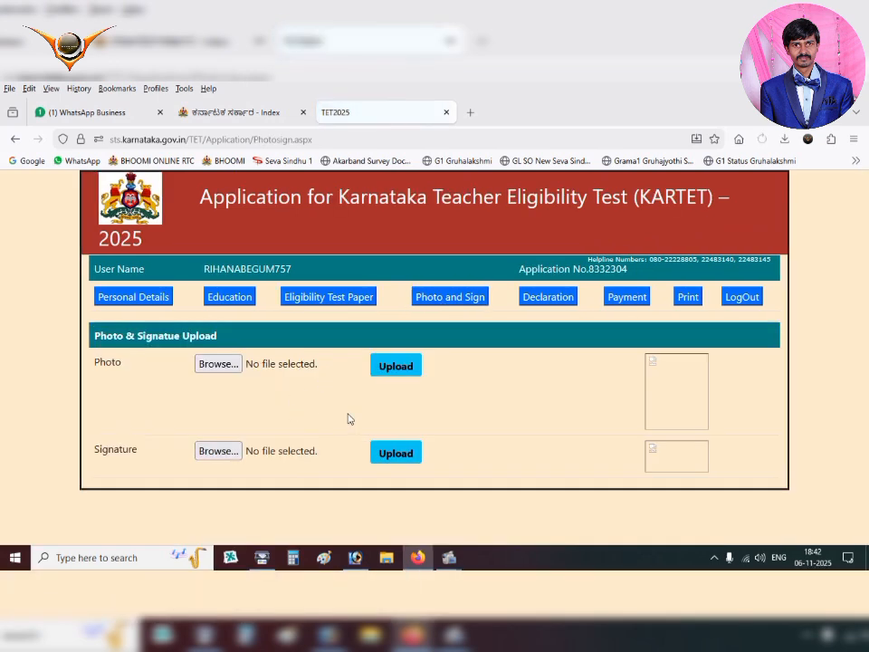
left_click(219, 364)
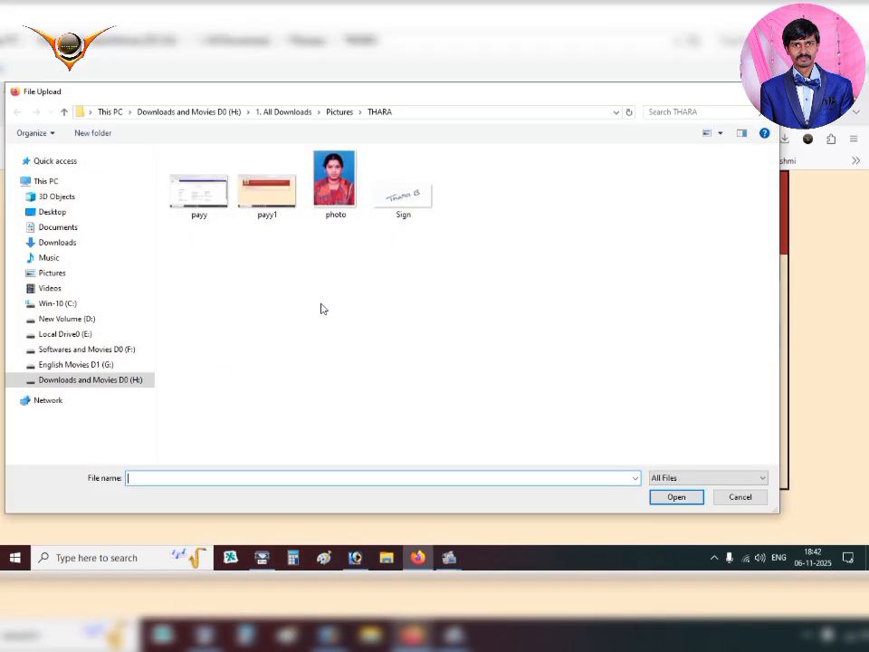
left_click(335, 112)
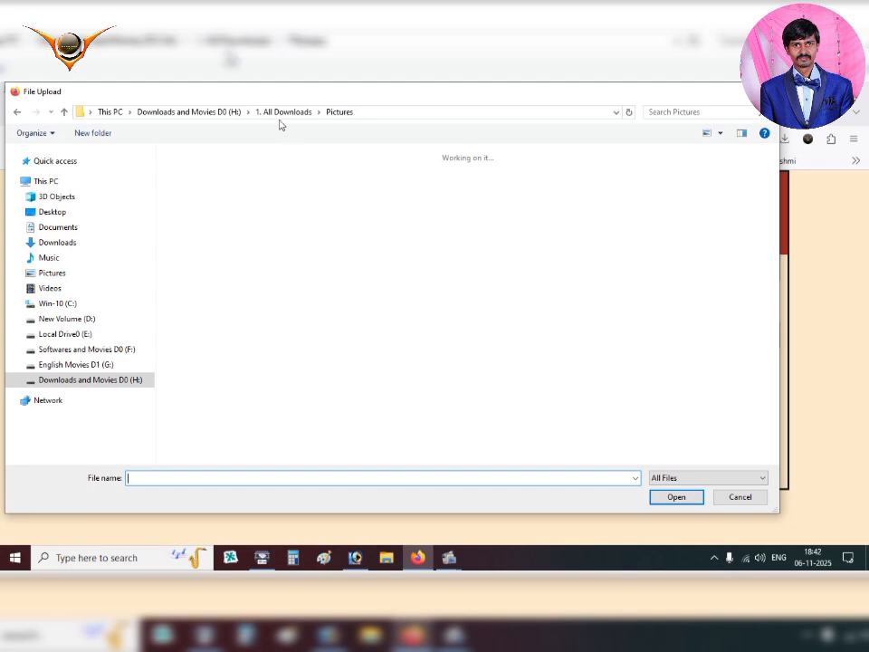
left_click(81, 349)
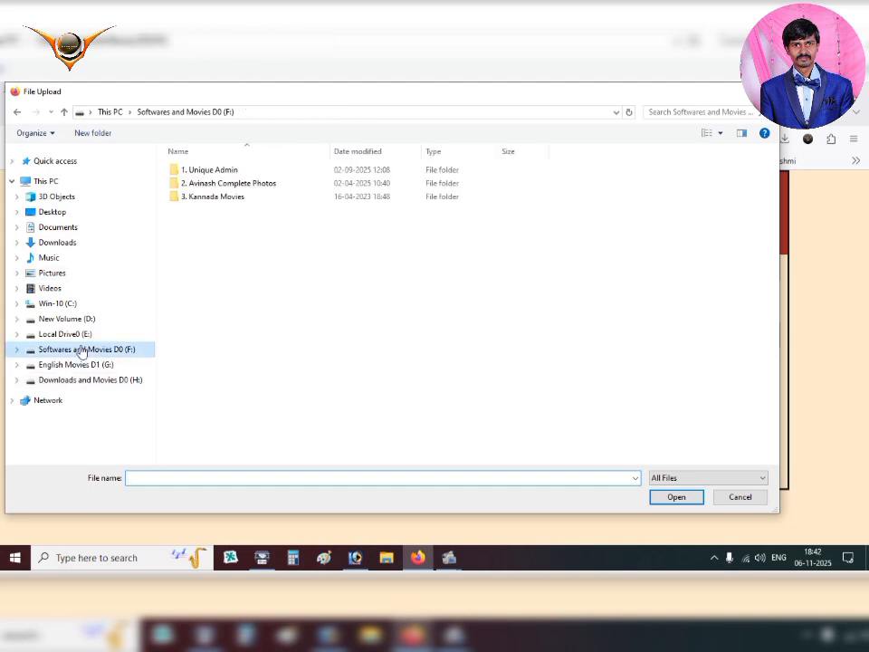
double_click(195, 170)
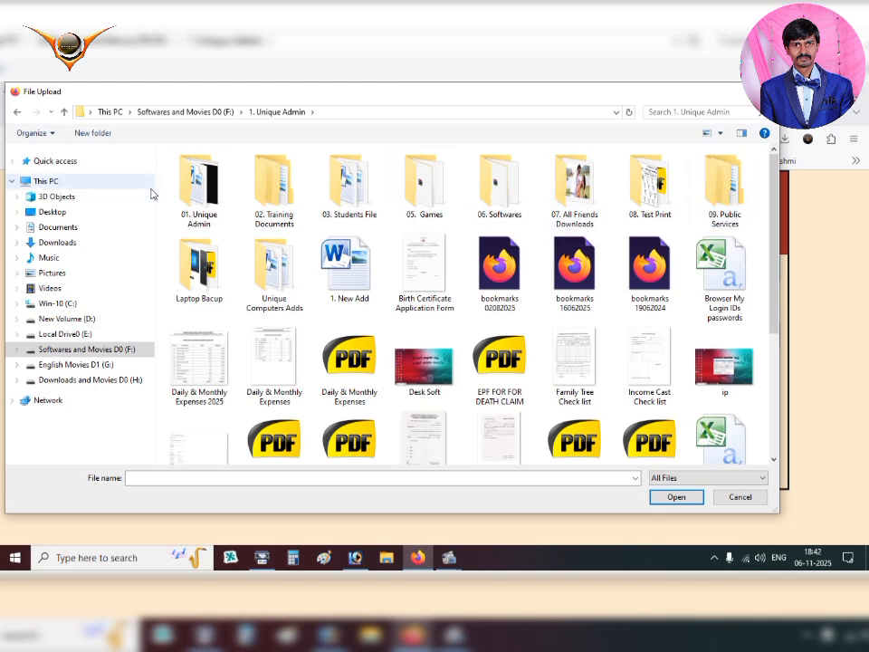
double_click(197, 186)
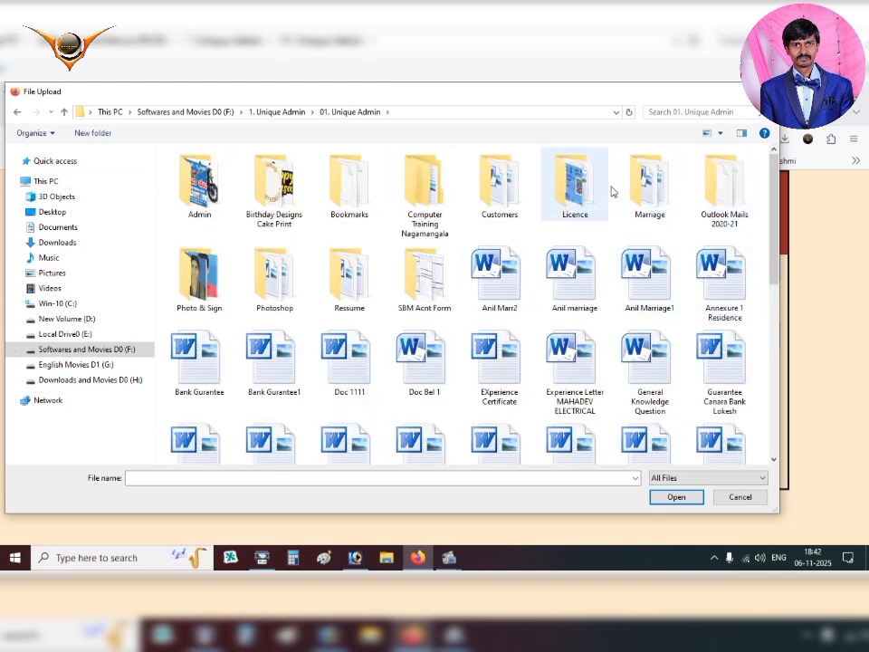
double_click(207, 270)
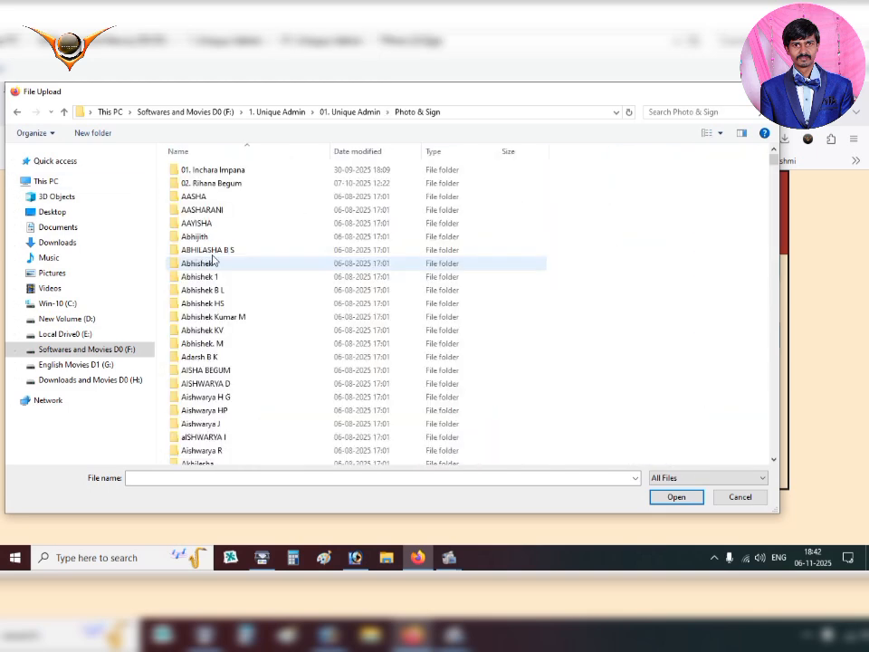
double_click(226, 183)
Select pphoto.jpg and upload it as the candidate's photo
scroll(394, 303, "down", 1)
scroll(395, 305, "down", 12)
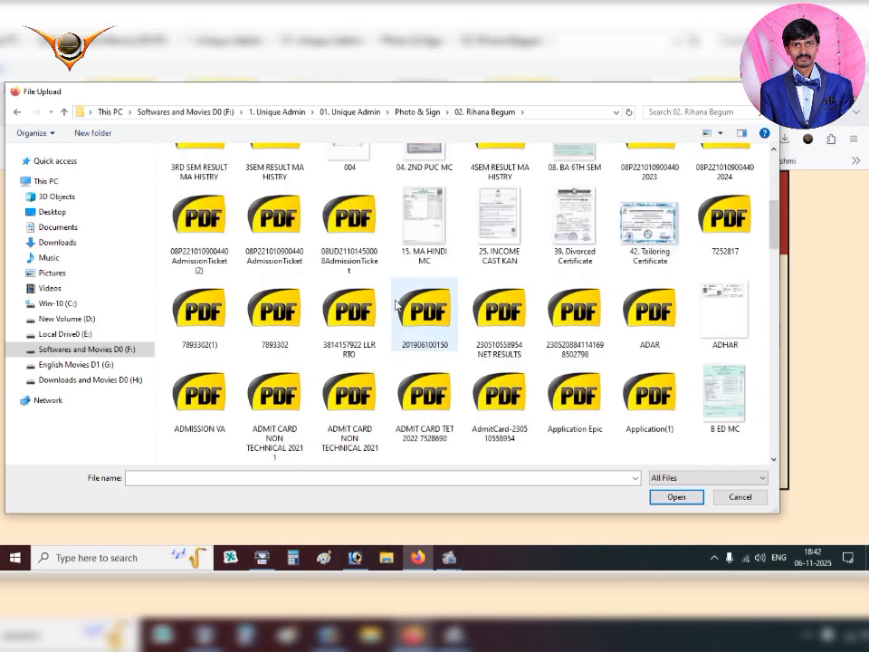
scroll(395, 305, "up", 2)
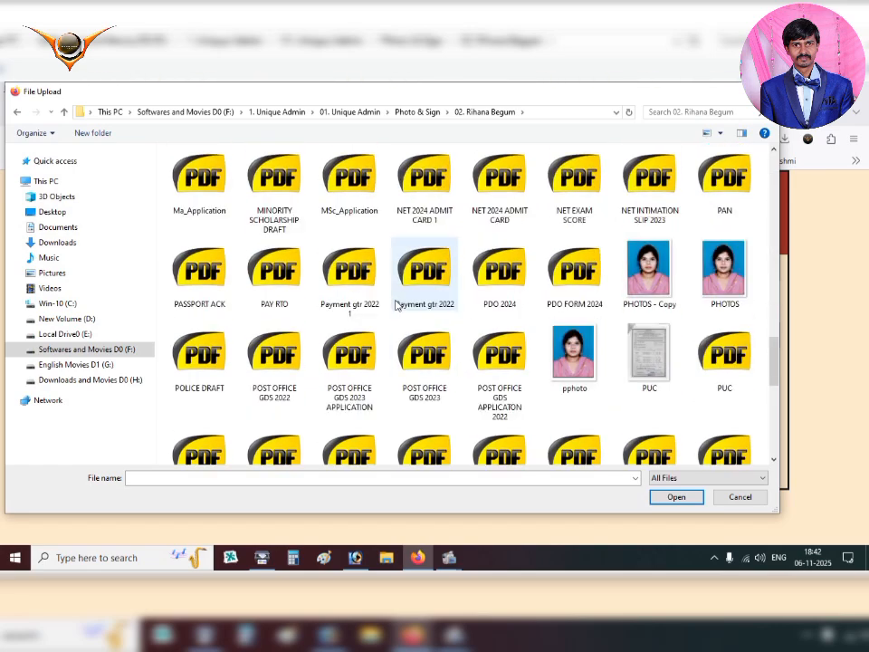
double_click(574, 351)
left_click(394, 366)
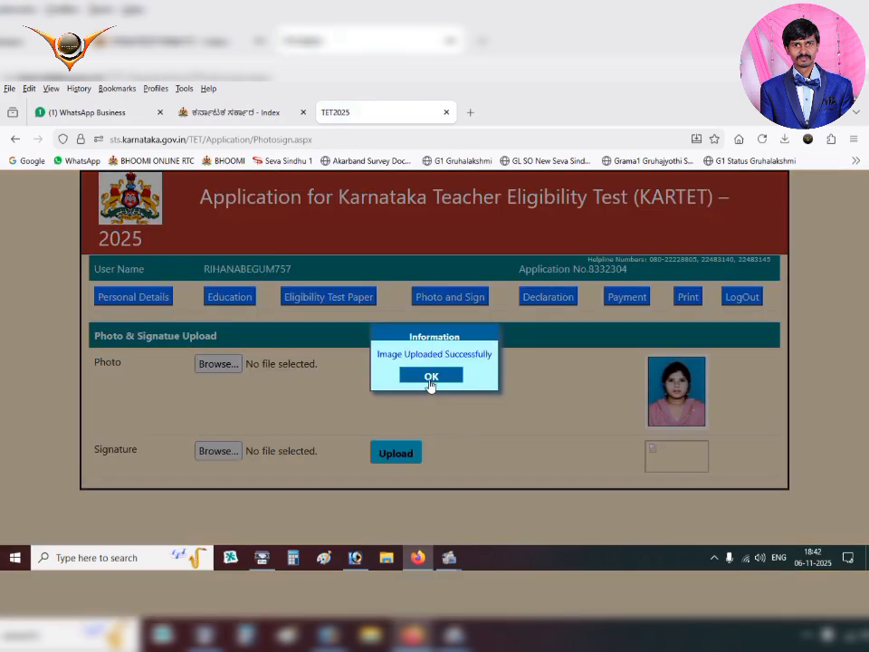
left_click(431, 375)
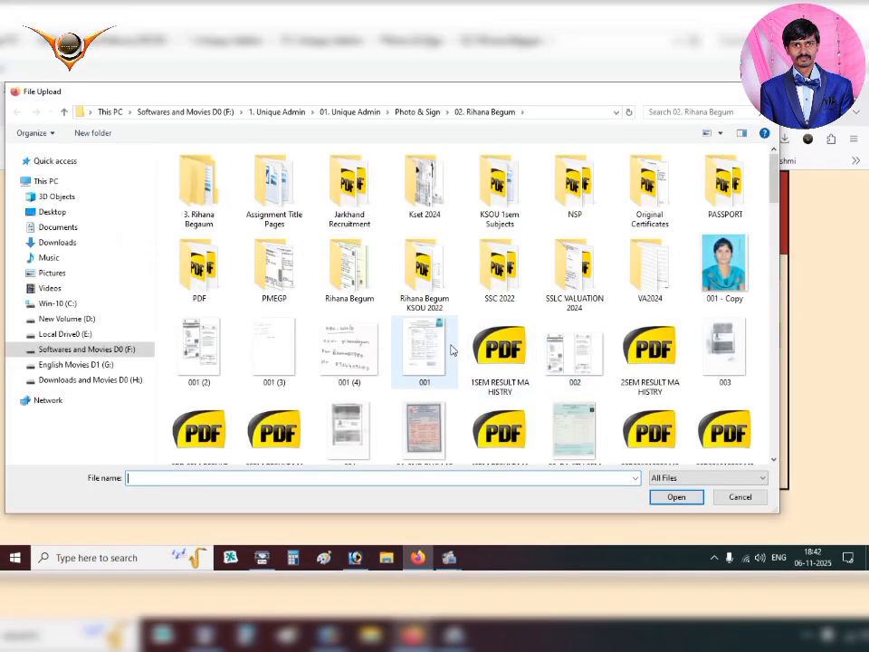
Select SIGN.jpg and upload it as the candidate's signature
scroll(547, 373, "down", 7)
scroll(547, 374, "down", 10)
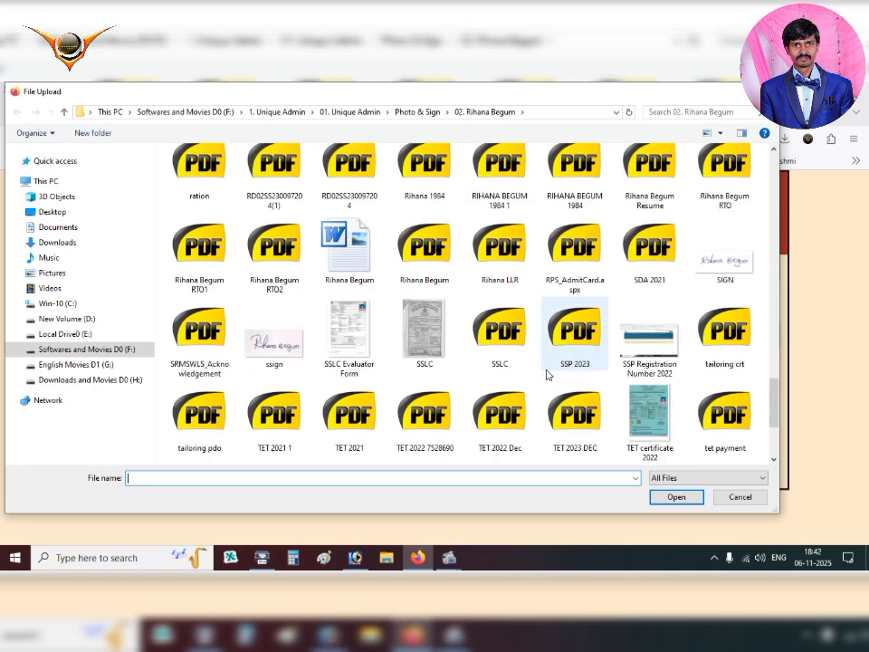
double_click(714, 268)
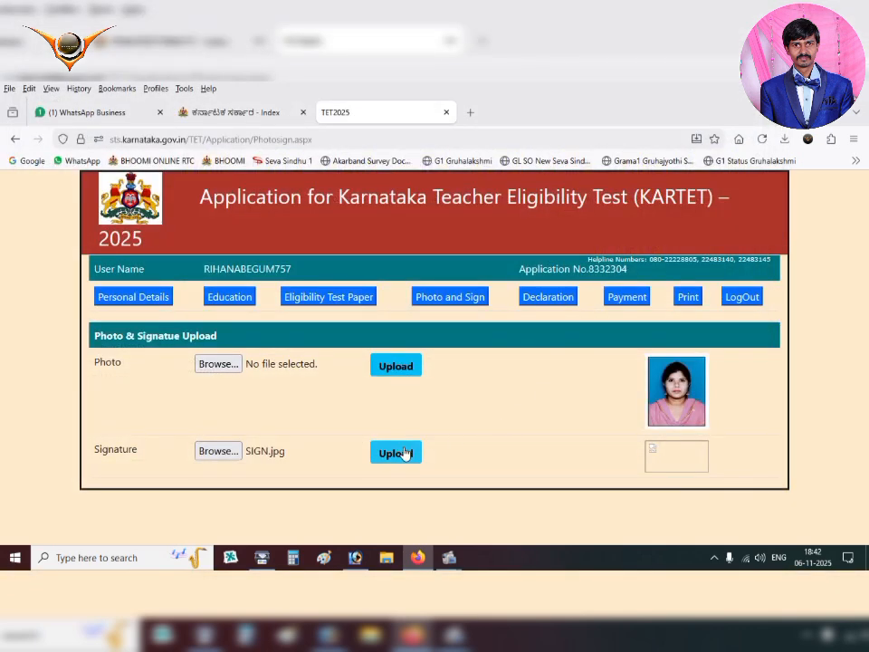
left_click(404, 453)
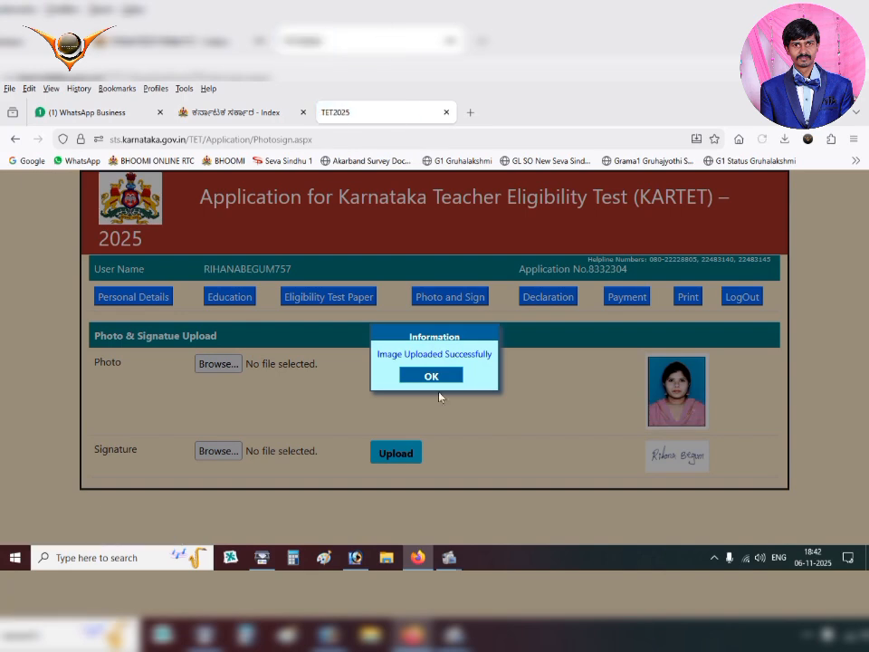
left_click(432, 378)
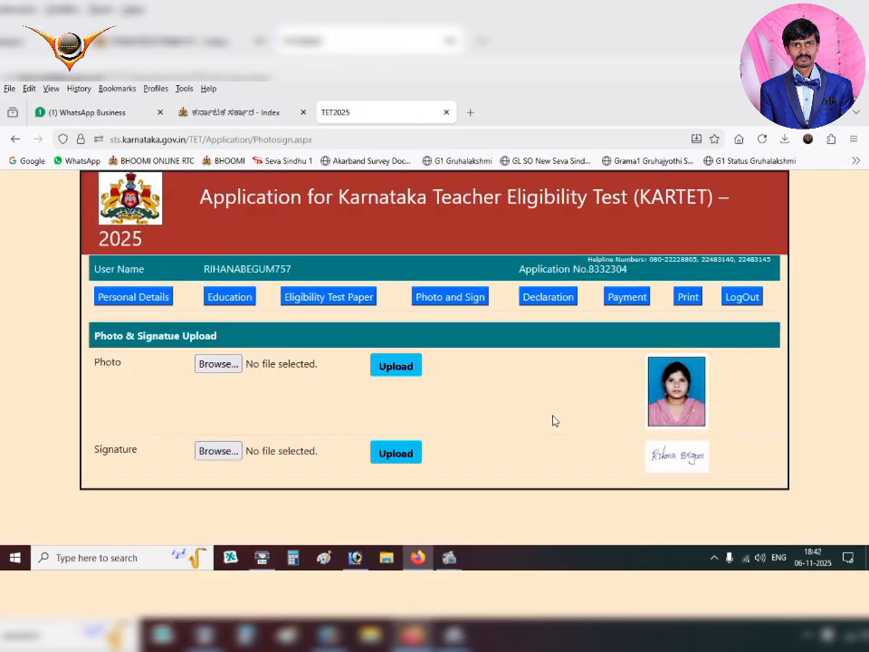
Tick the declaration checkbox, submit it and confirm the final submission with Yes and OK
left_click(550, 299)
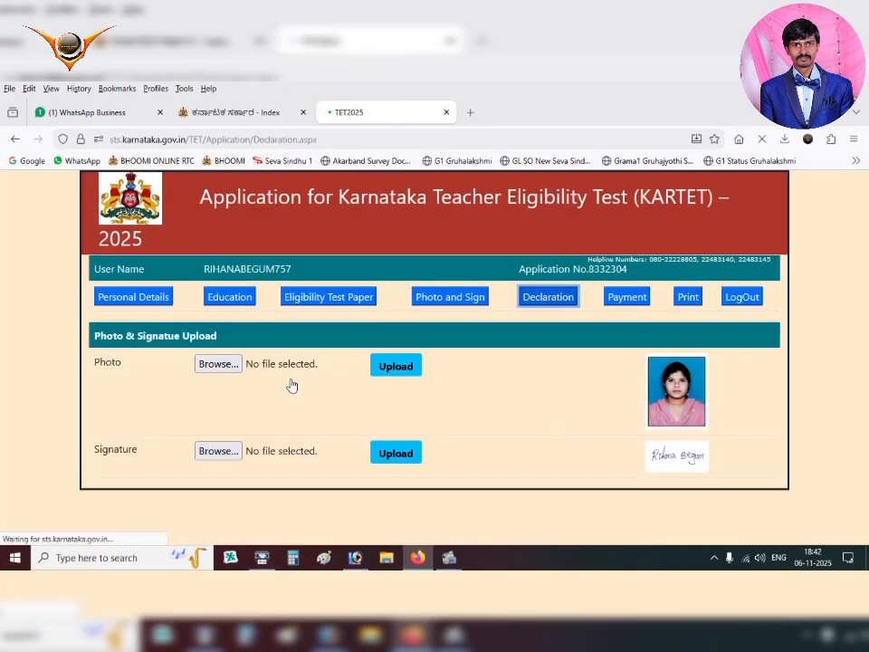
left_click(164, 352)
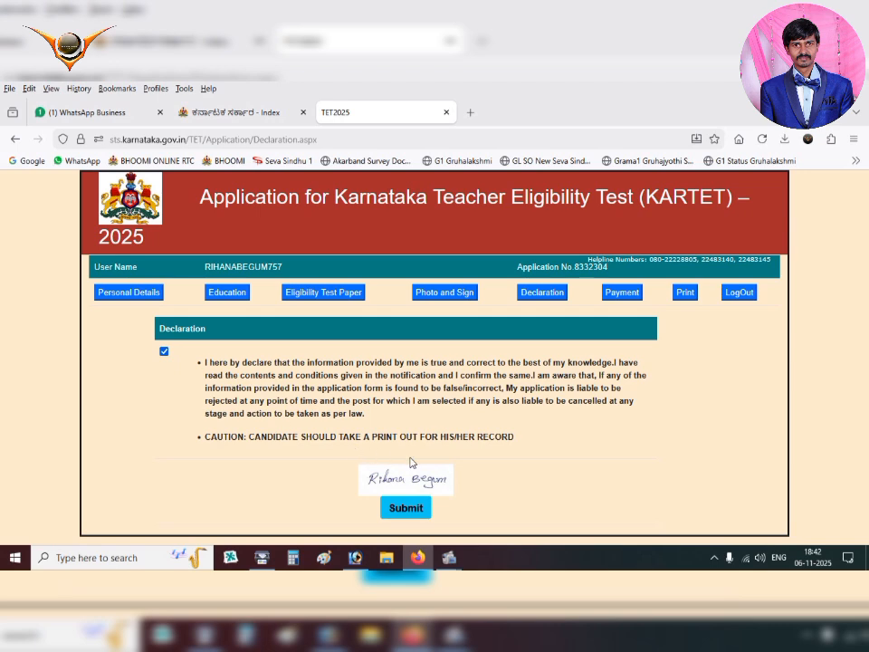
left_click(403, 505)
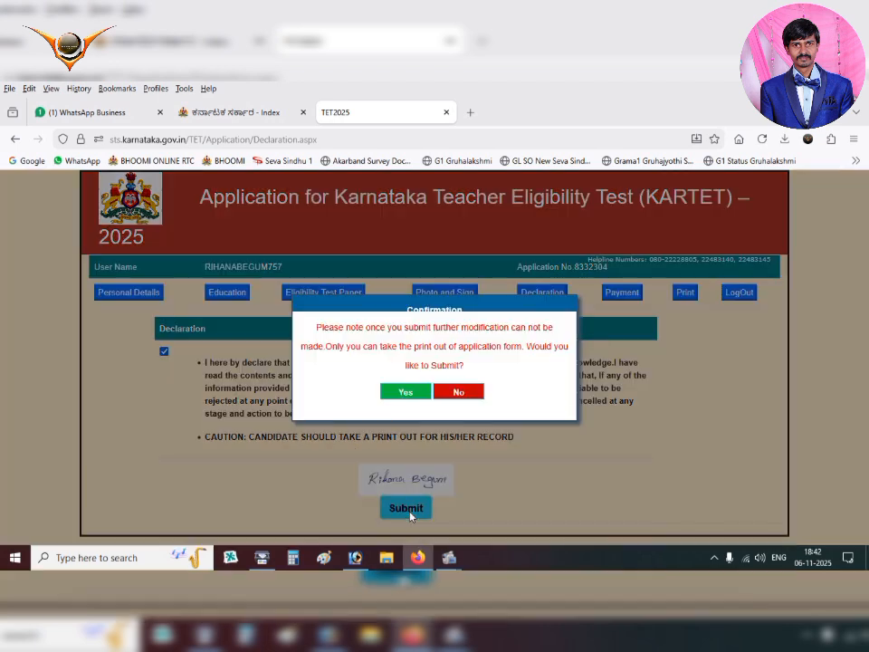
left_click(405, 394)
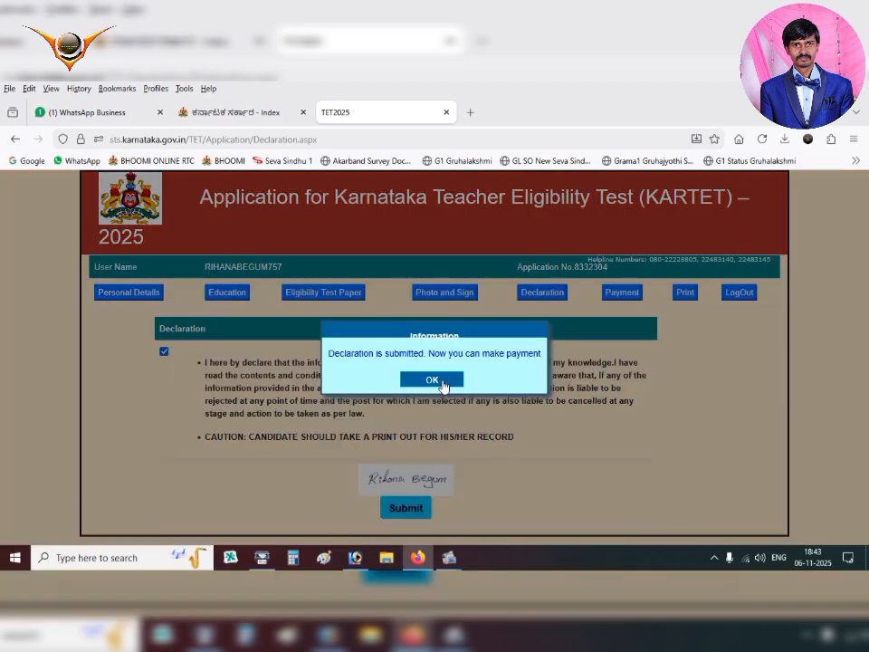
left_click(444, 381)
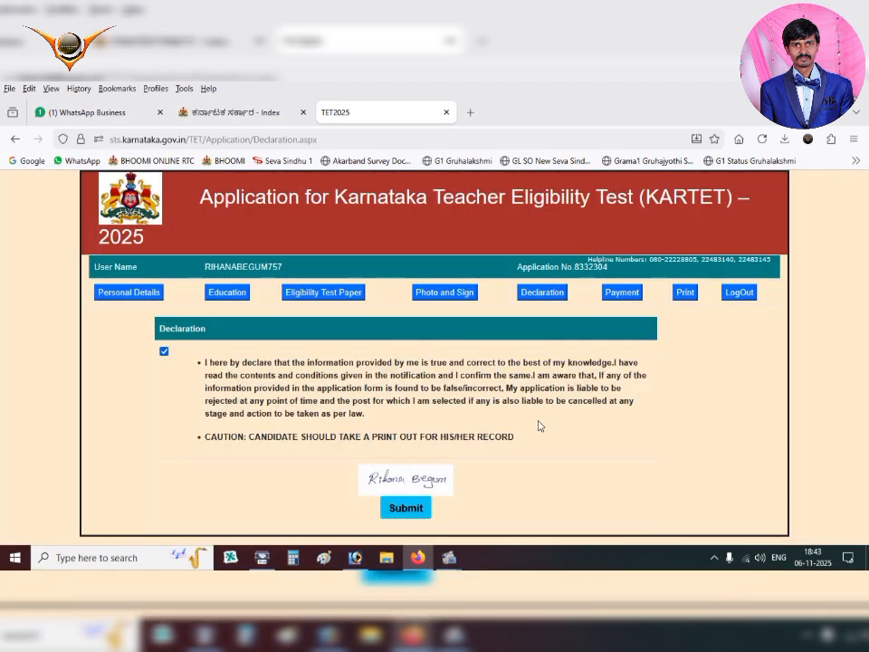
left_click(618, 295)
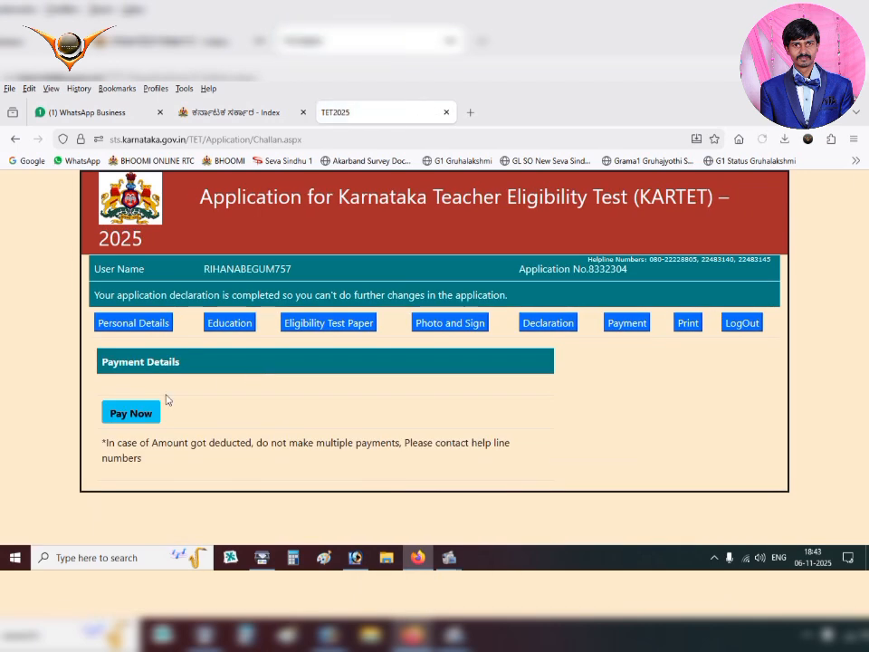
Confirm the INR 700 fee order details are correct and proceed to the SBIePay gateway
left_click(131, 415)
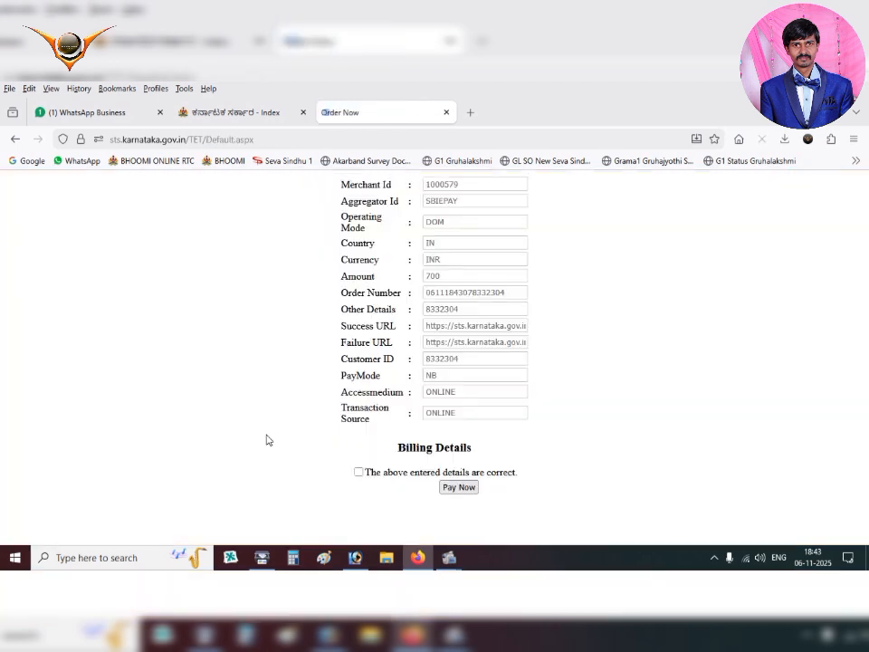
left_click(360, 472)
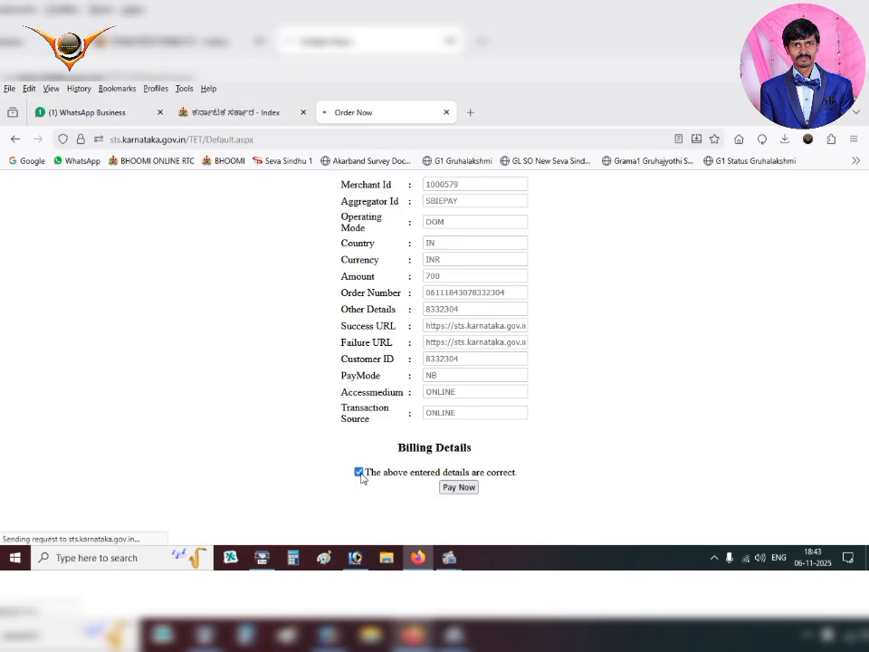
left_click(461, 489)
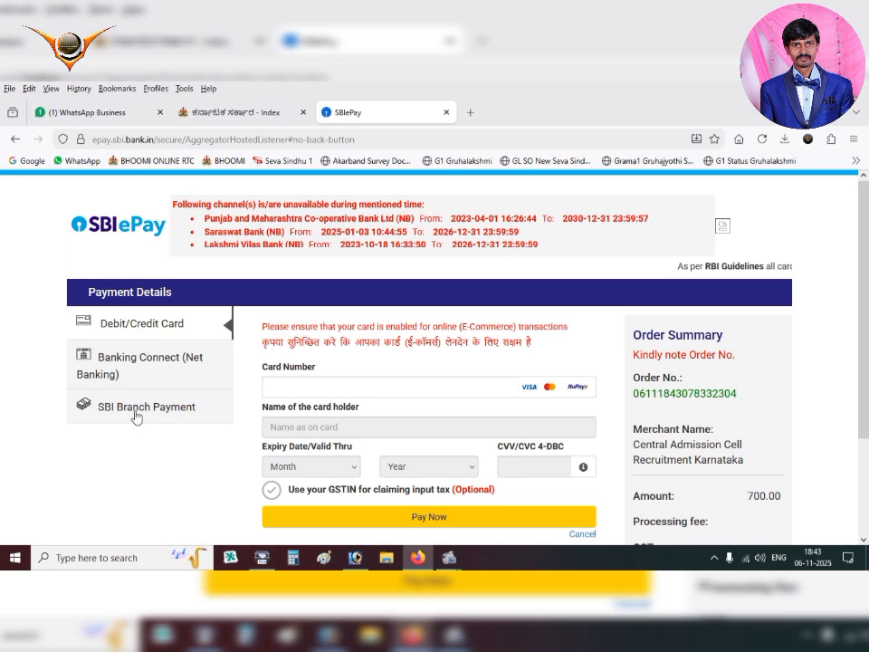
Choose net banking through State Bank of India on SBIePay and proceed to pay
left_click(138, 367)
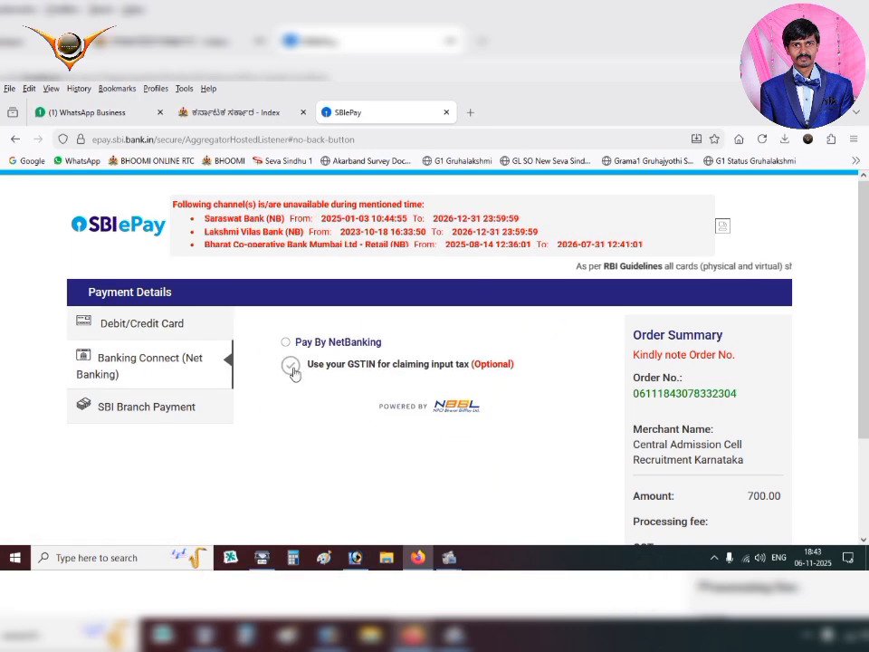
left_click(285, 343)
scroll(341, 413, "down", 3)
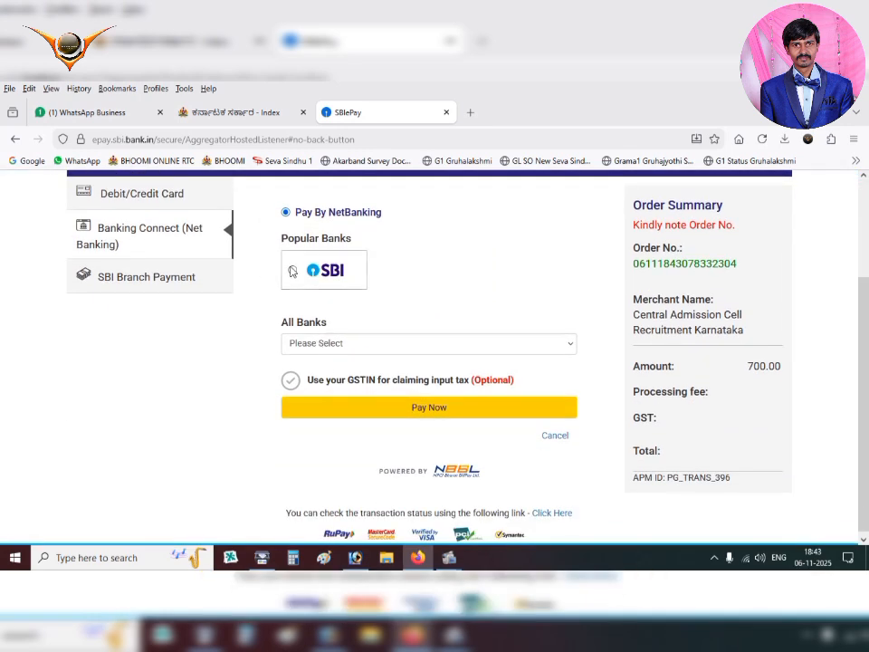
left_click(323, 269)
left_click(421, 413)
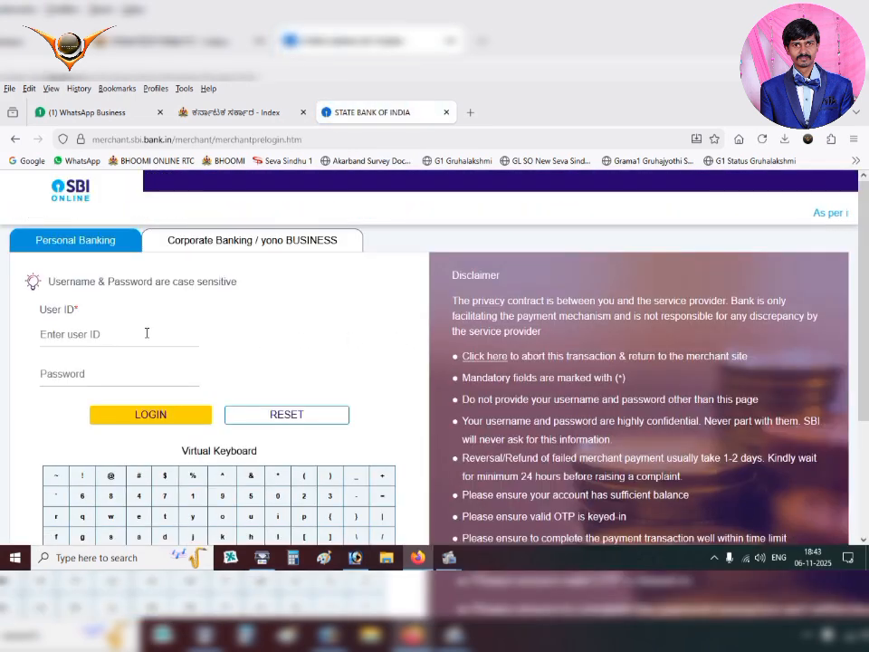
Log into SBI Online with the user ID and password, then confirm the 711.80 savings-account debit
left_click(146, 333)
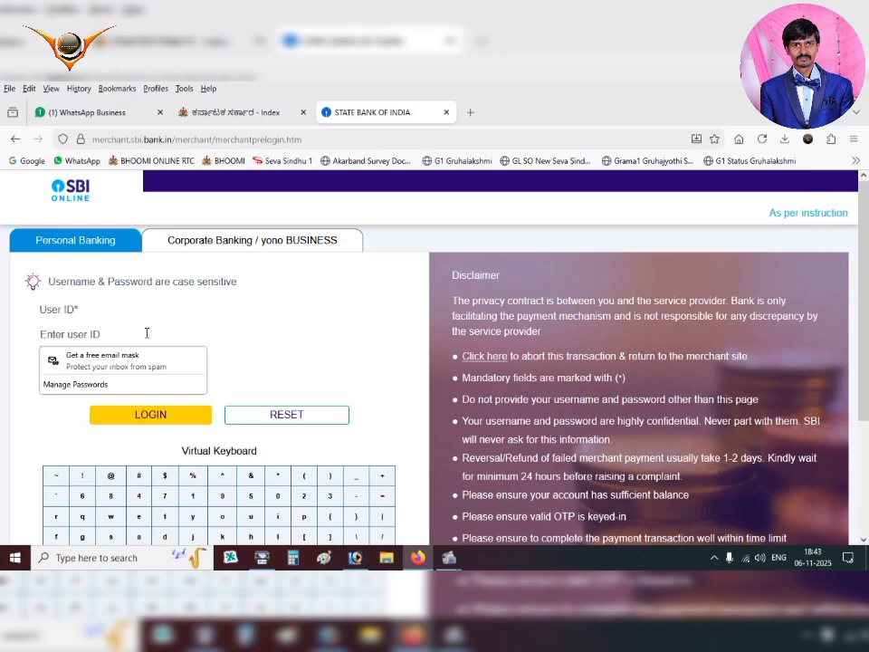
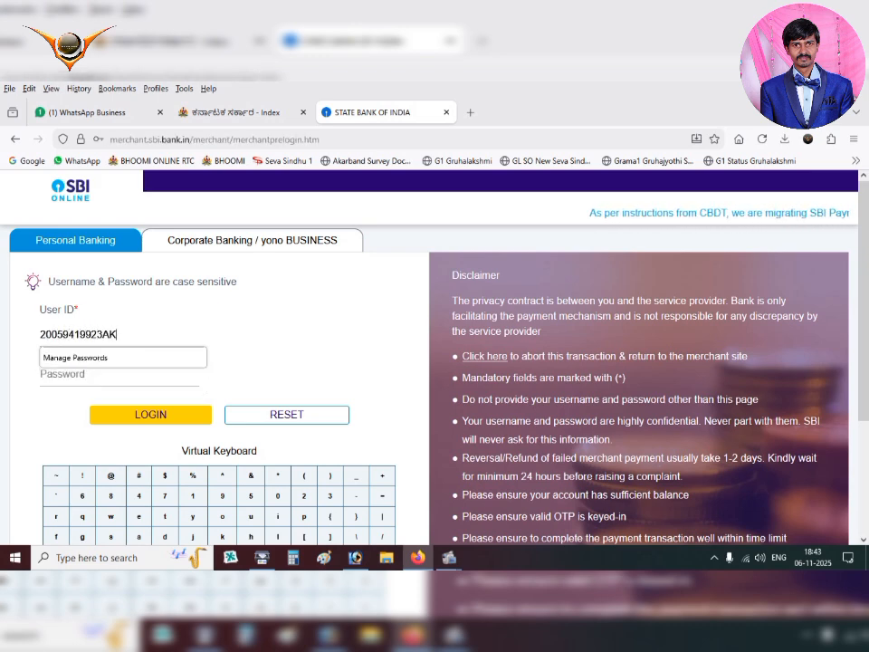
left_click(122, 379)
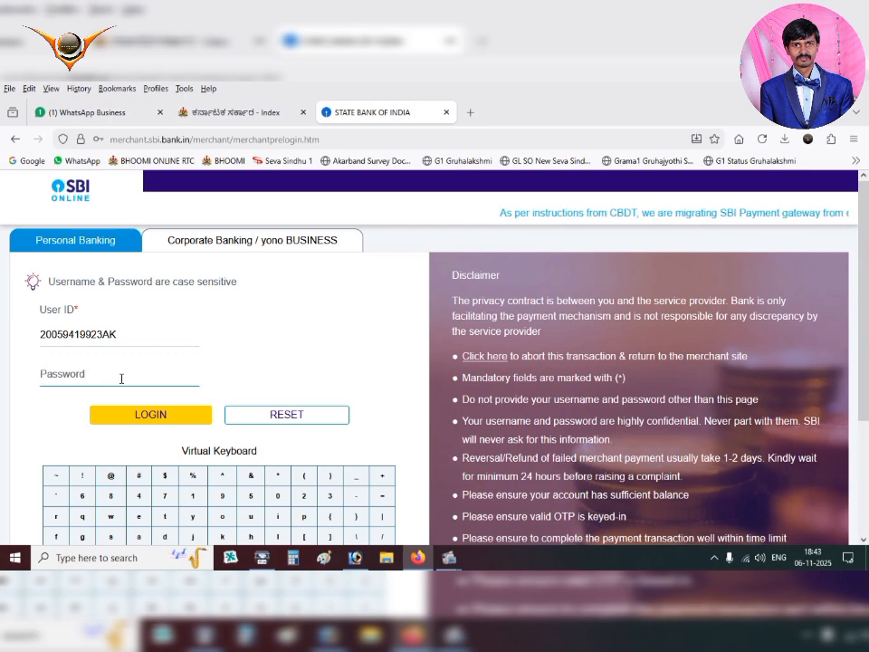
type("**********")
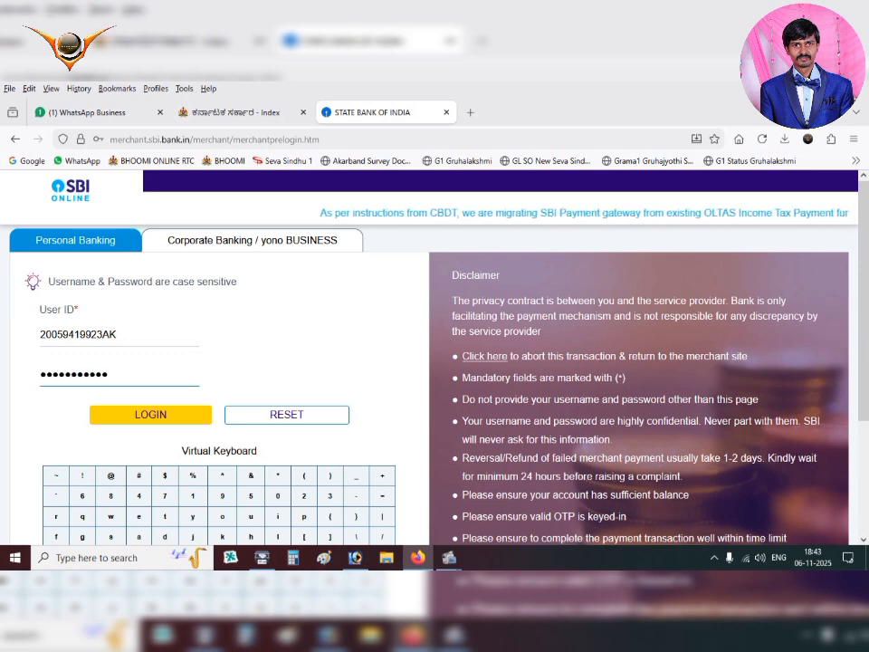
left_click(128, 416)
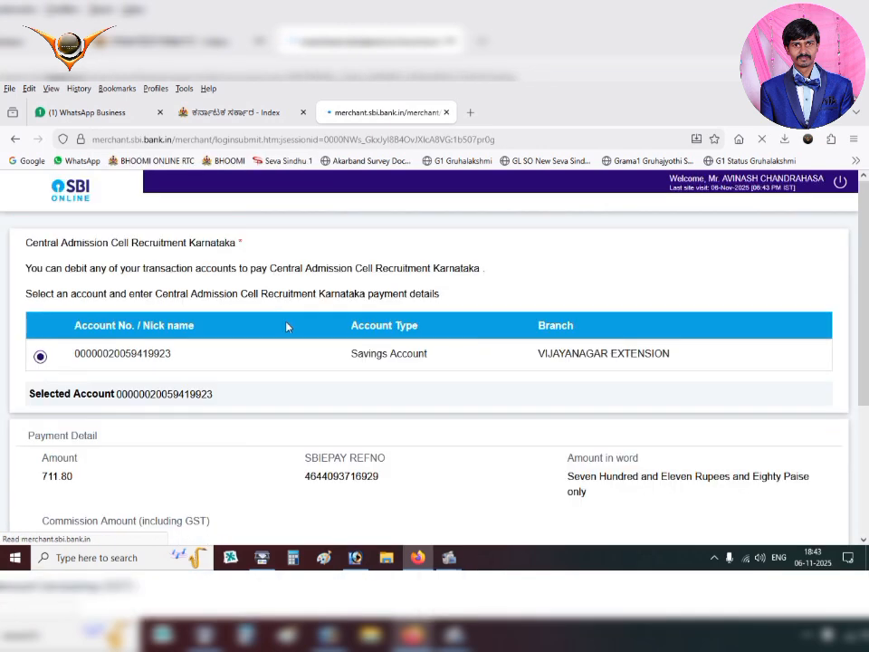
scroll(280, 394, "down", 3)
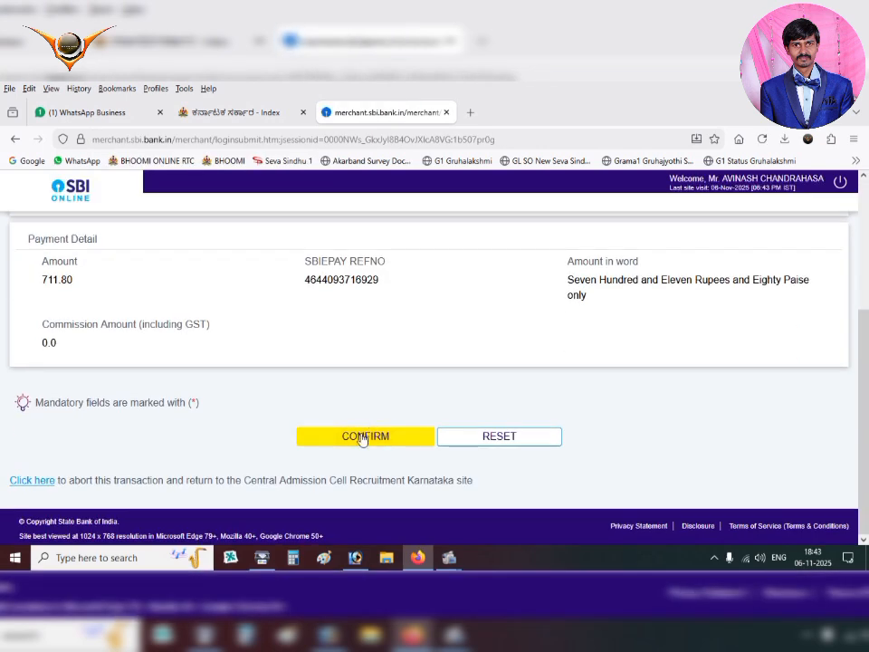
left_click(363, 436)
Confirm the 711.80 INR payment with the SMS security password, declining Firefox's password save
scroll(261, 404, "down", 5)
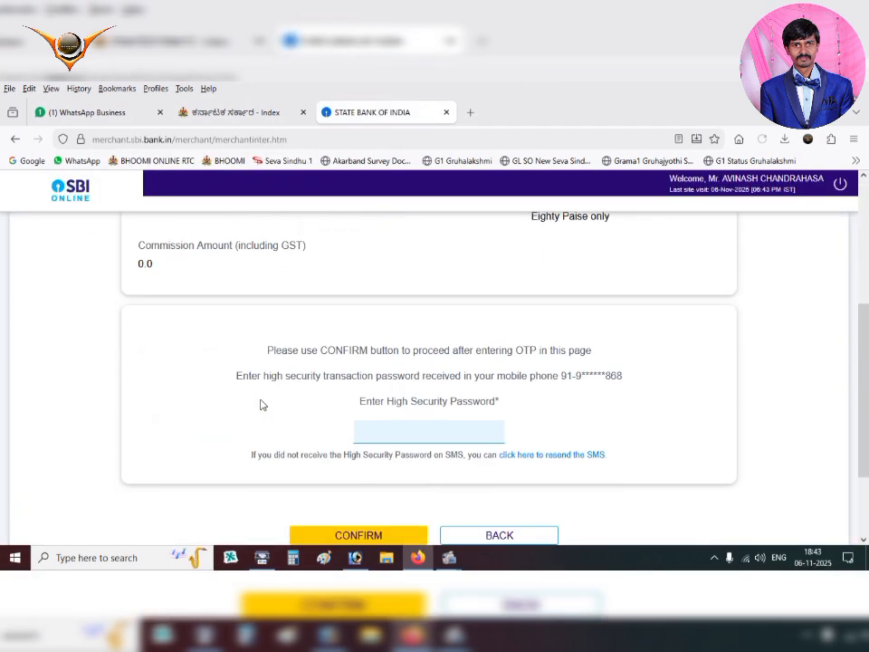
left_click(394, 327)
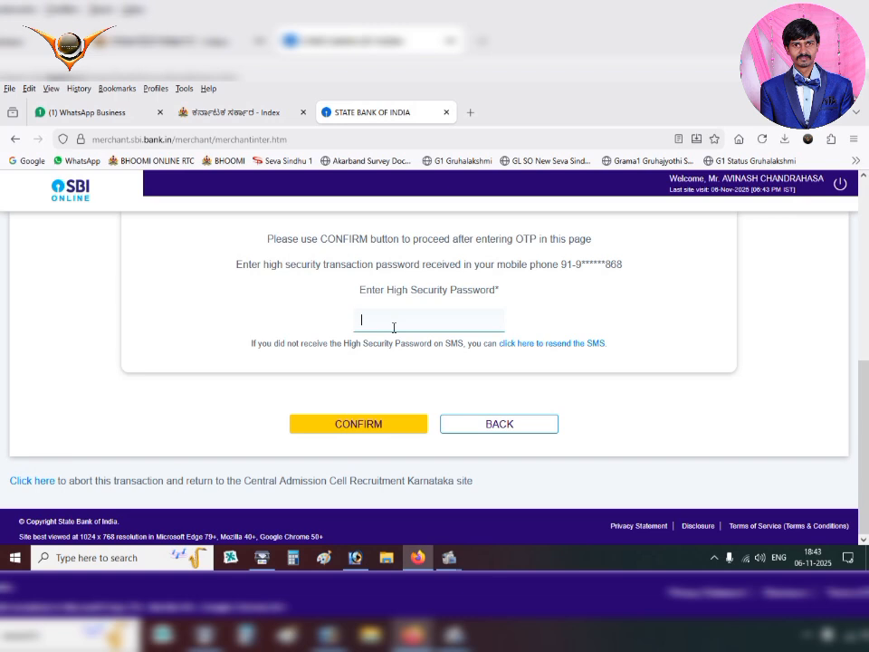
type("1")
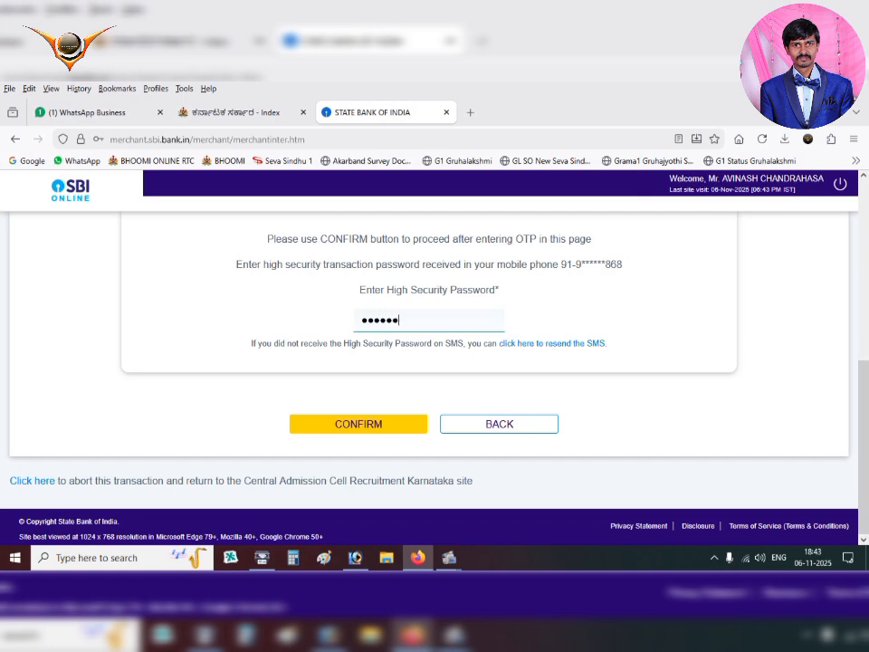
left_click(372, 423)
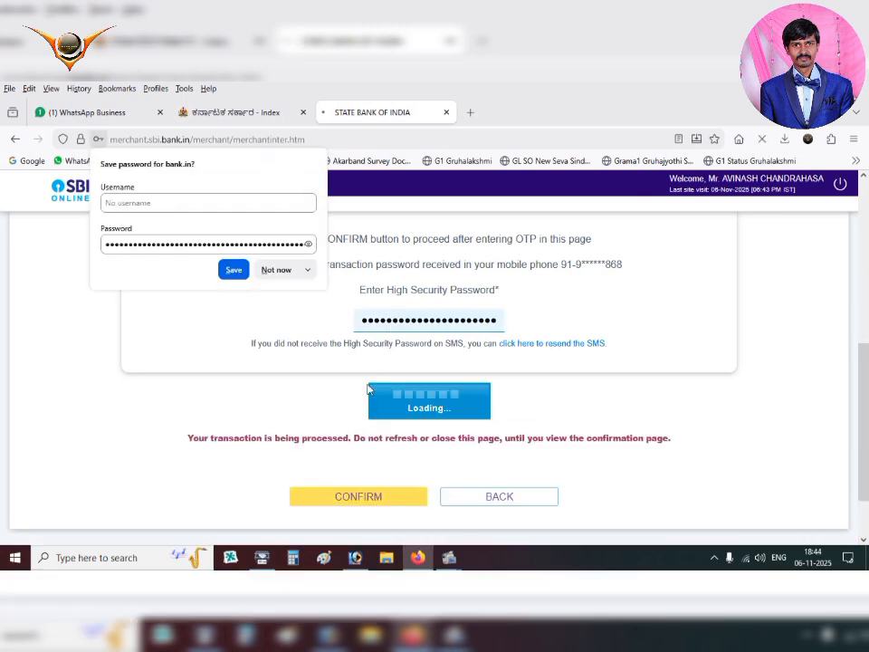
left_click(276, 271)
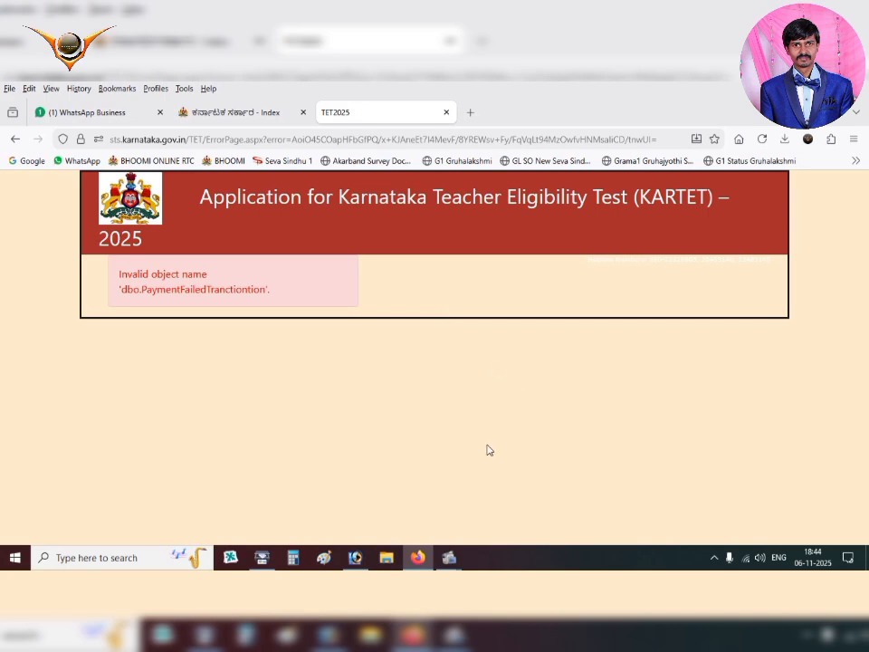
Close the error tab and reach the KARTET-2025 online application login page
left_click(446, 113)
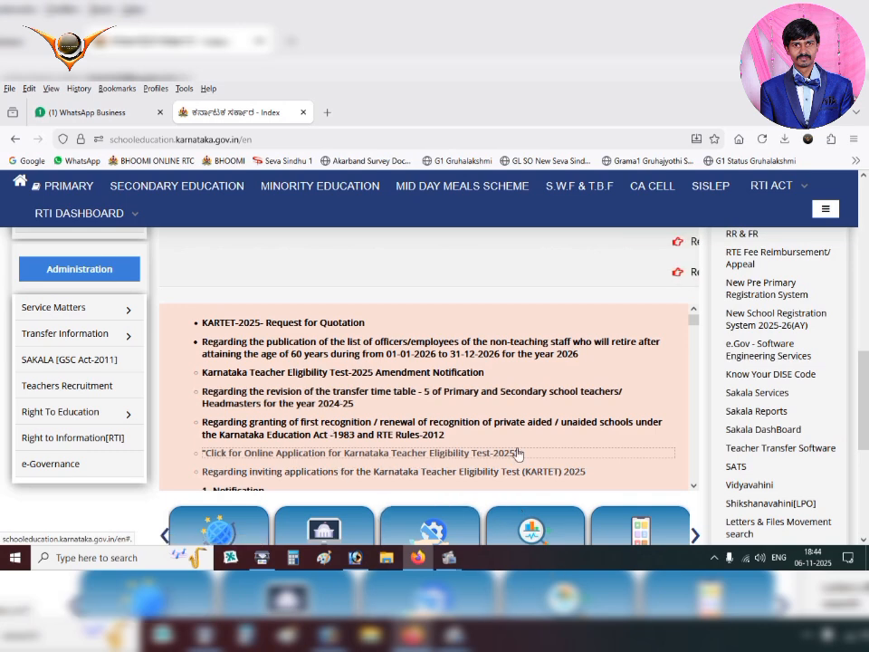
left_click(462, 460)
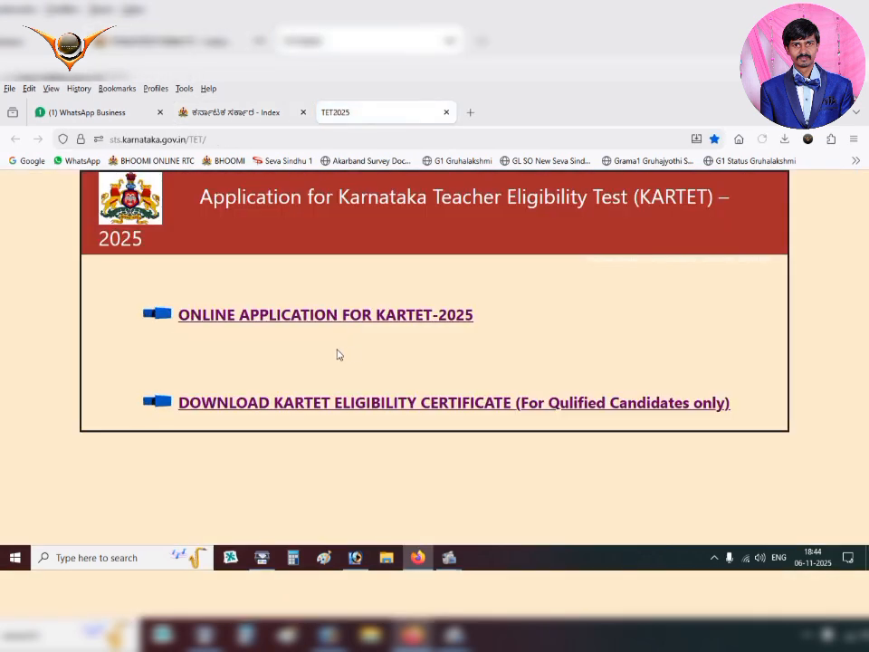
left_click(333, 316)
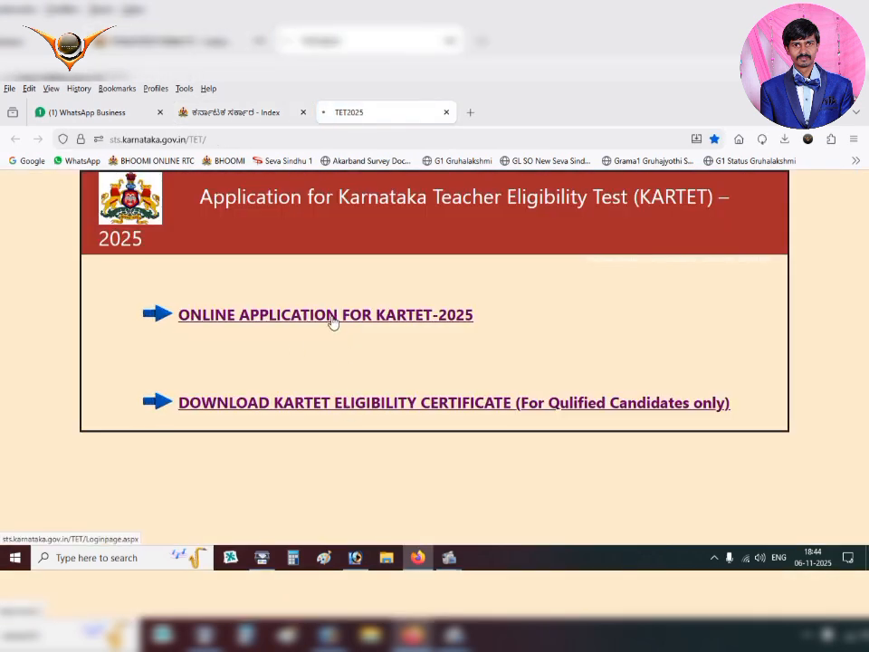
left_click(386, 408)
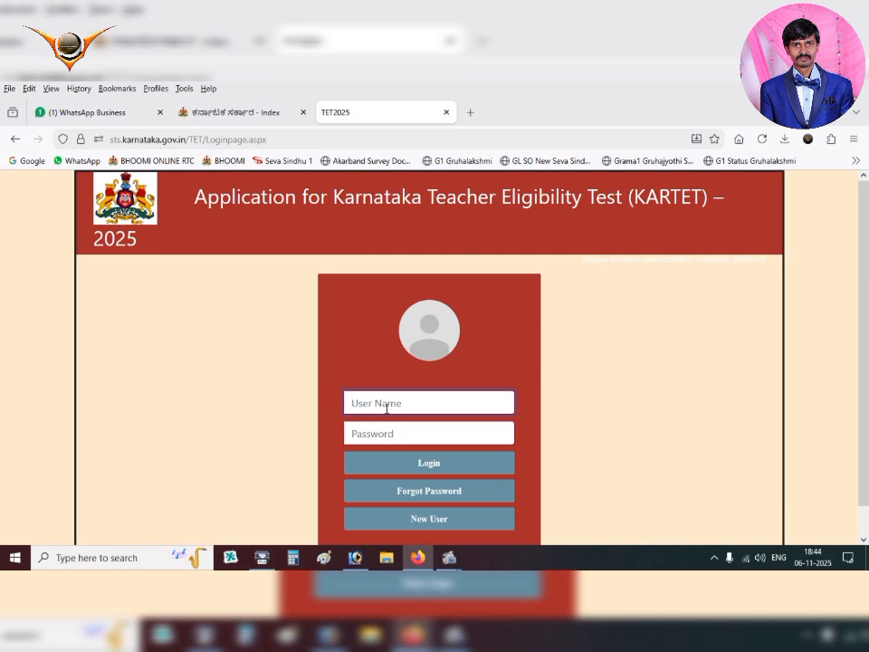
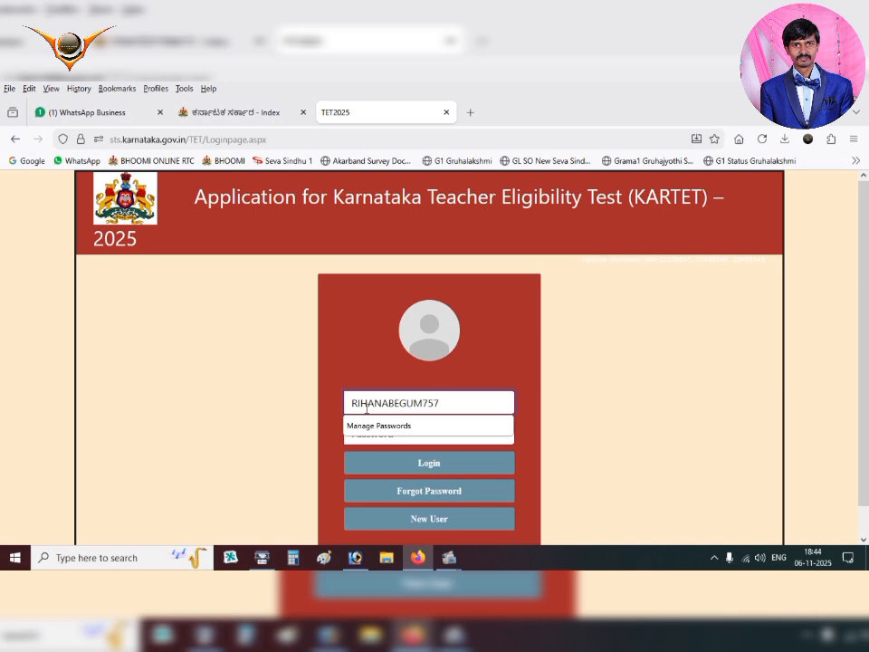
Sign in with the portal user name and password, declining Firefox's password save
left_click(411, 421)
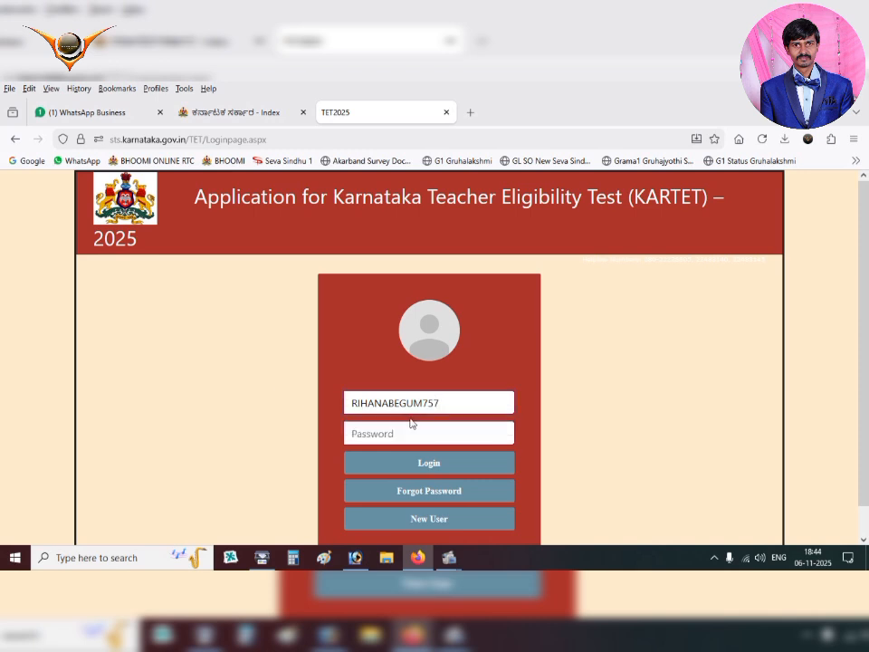
left_click(417, 432)
type("*")
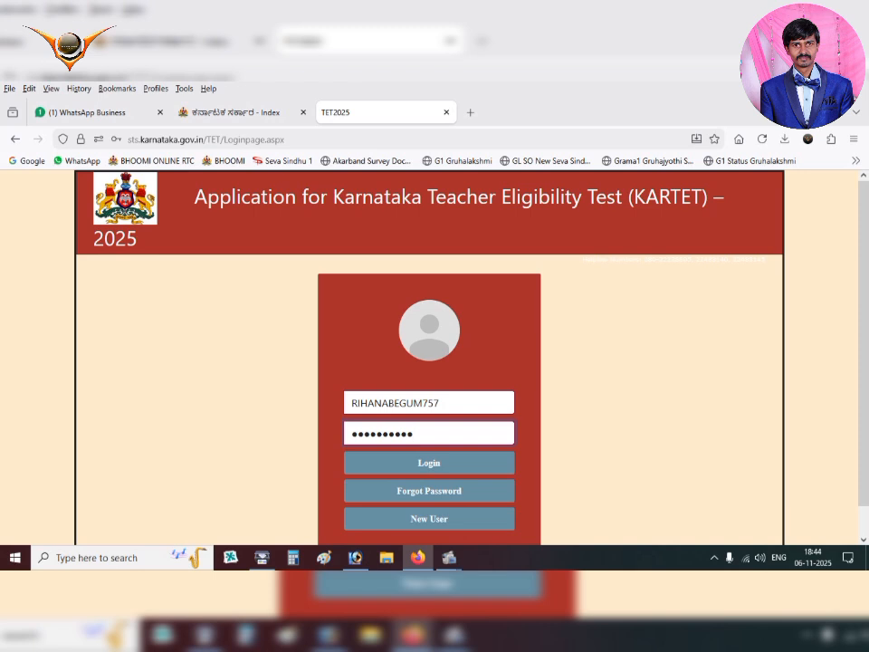
left_click(440, 465)
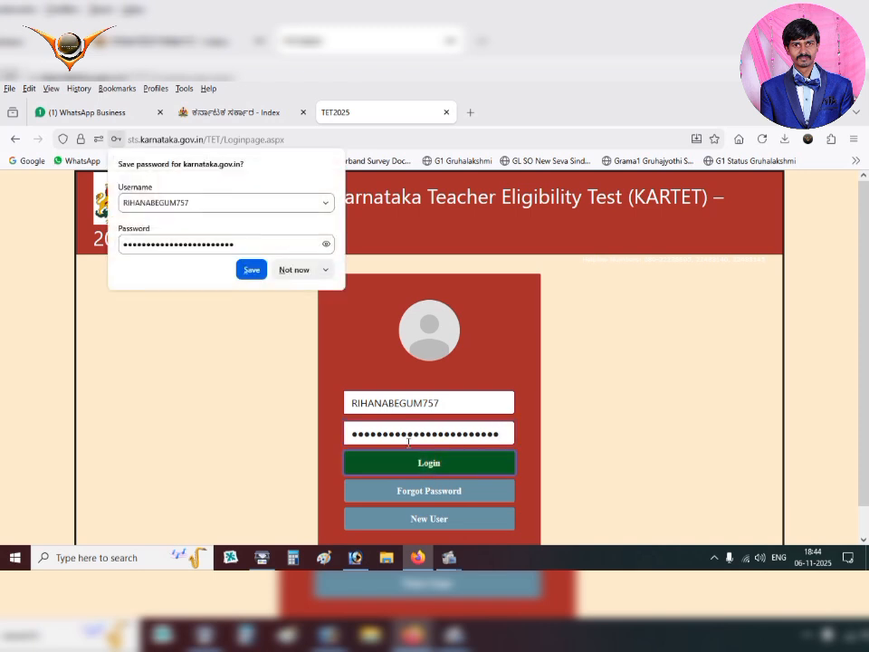
left_click(296, 272)
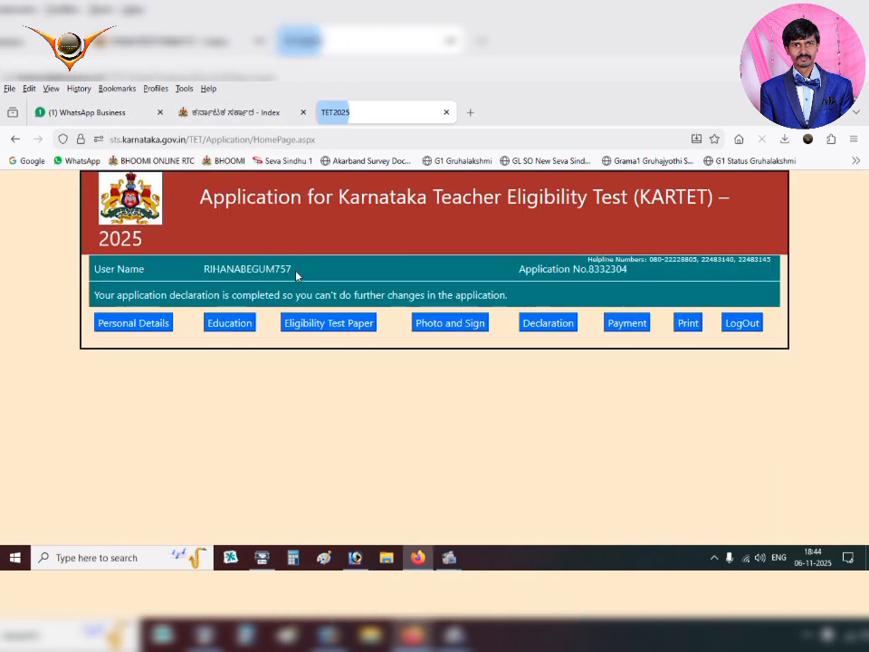
Download the printable application PDF and log out of the KARTET portal
left_click(687, 326)
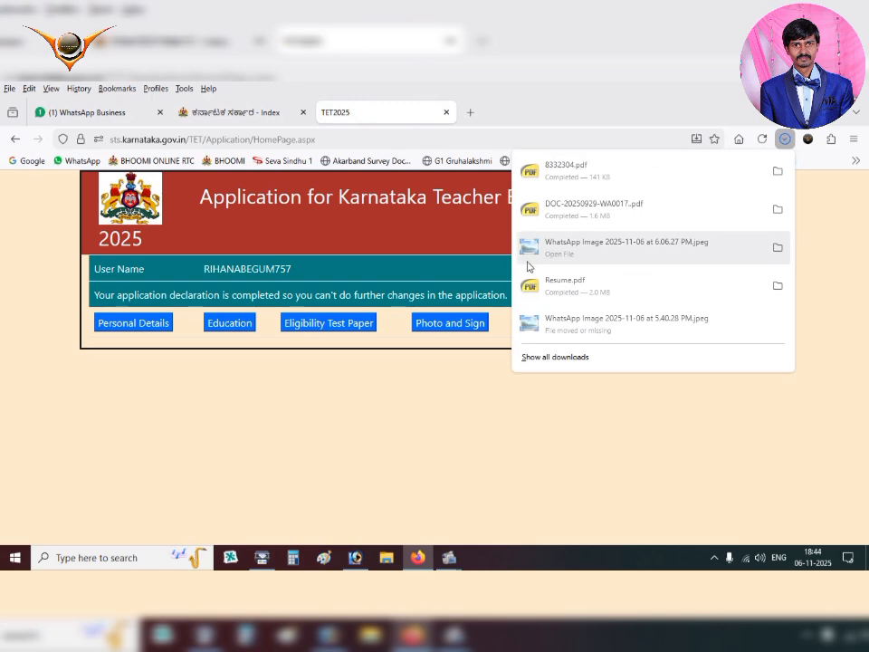
left_click(459, 390)
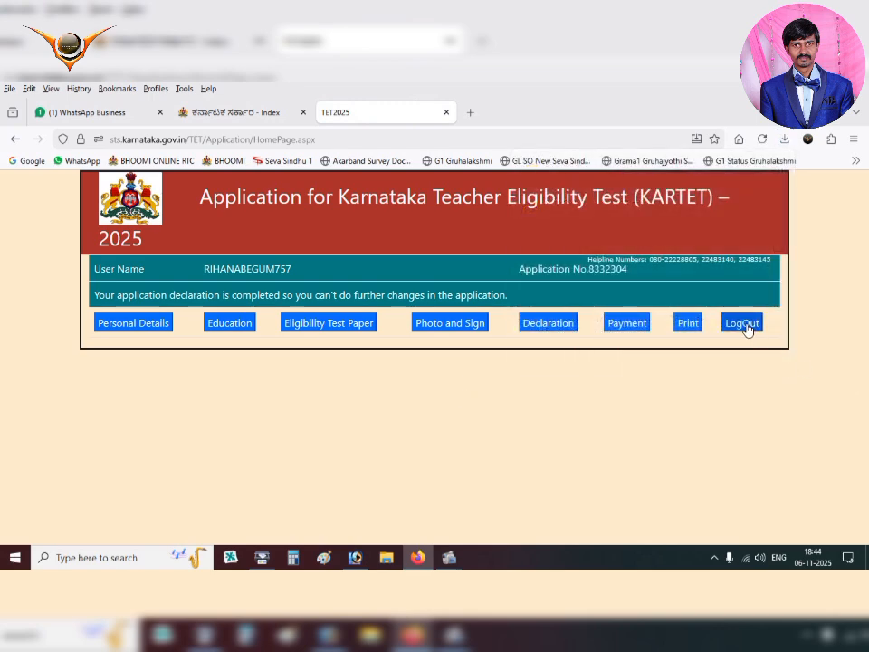
left_click(742, 324)
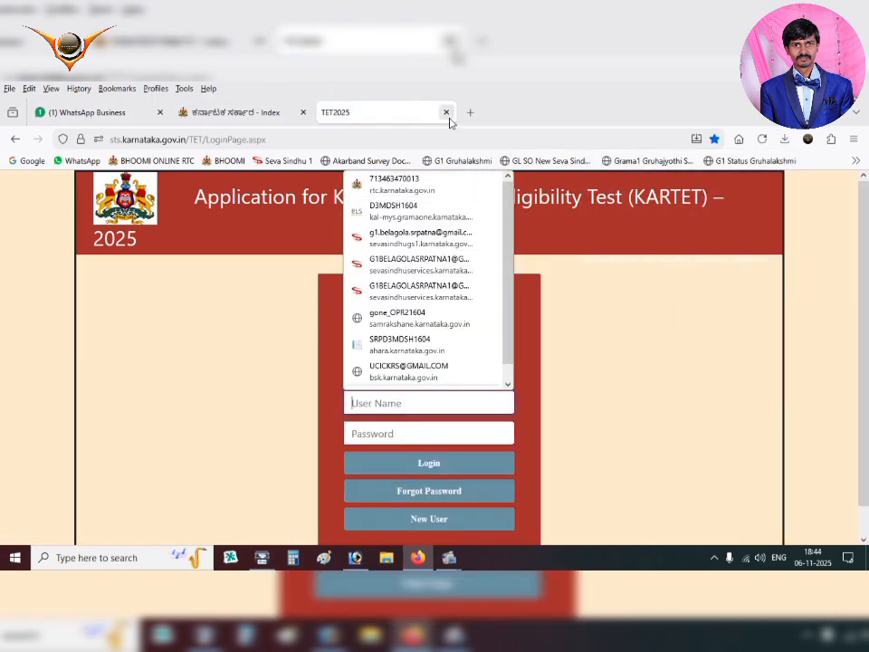
Close the portal tab and open the downloaded application PDF from Firefox's downloads
left_click(446, 113)
left_click(738, 139)
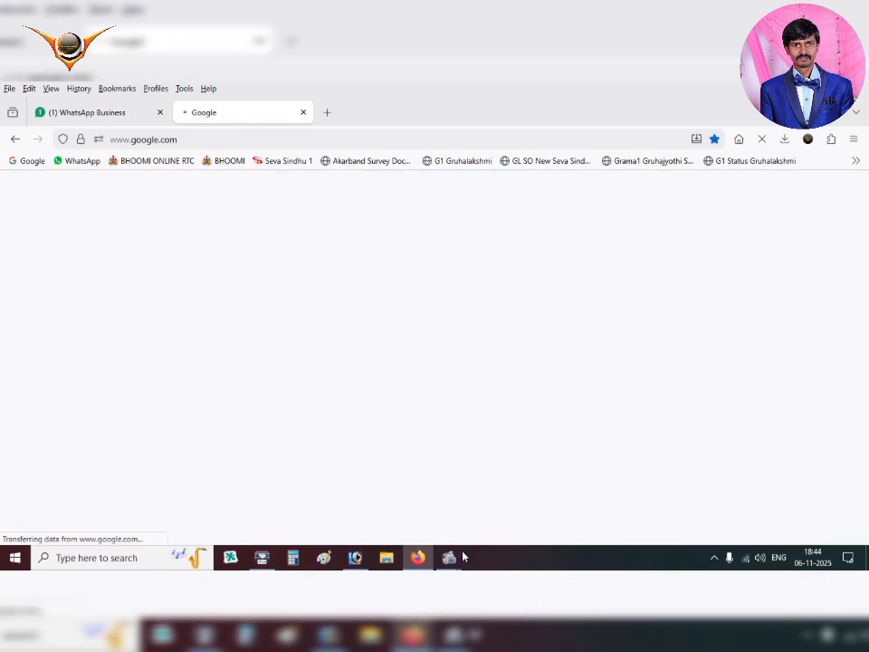
left_click(783, 138)
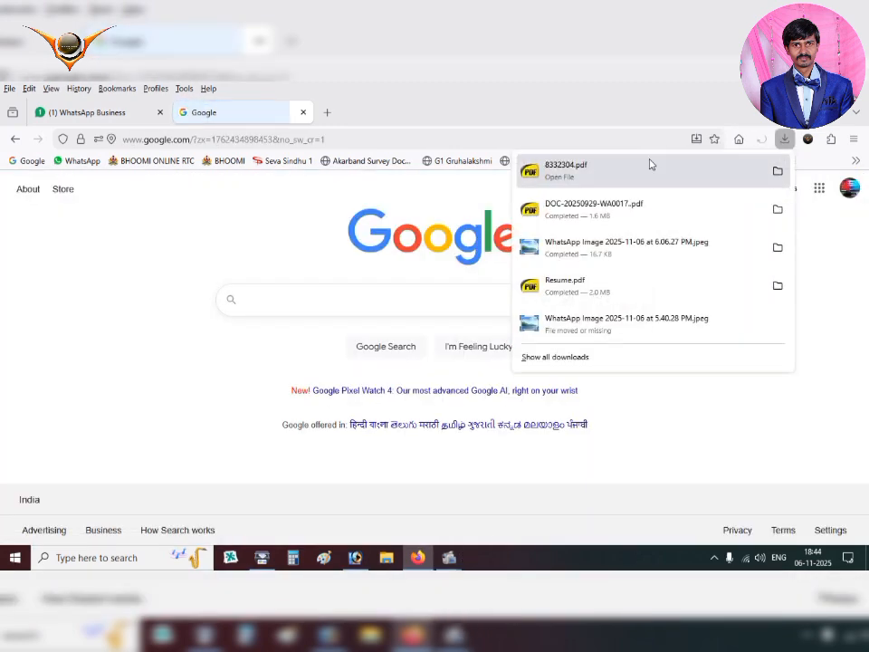
left_click(576, 169)
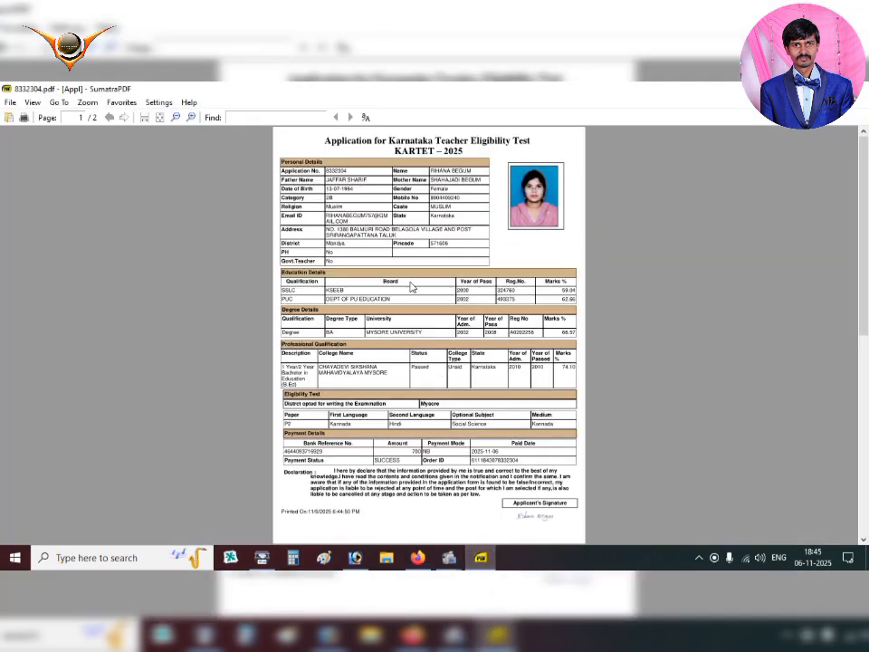
Print page 1 of the application PDF in colour, 2 copies, on the Brother DCP-T820DW
scroll(411, 287, "up", 2, "ctrl")
scroll(423, 353, "down", 4)
scroll(420, 355, "up", 3)
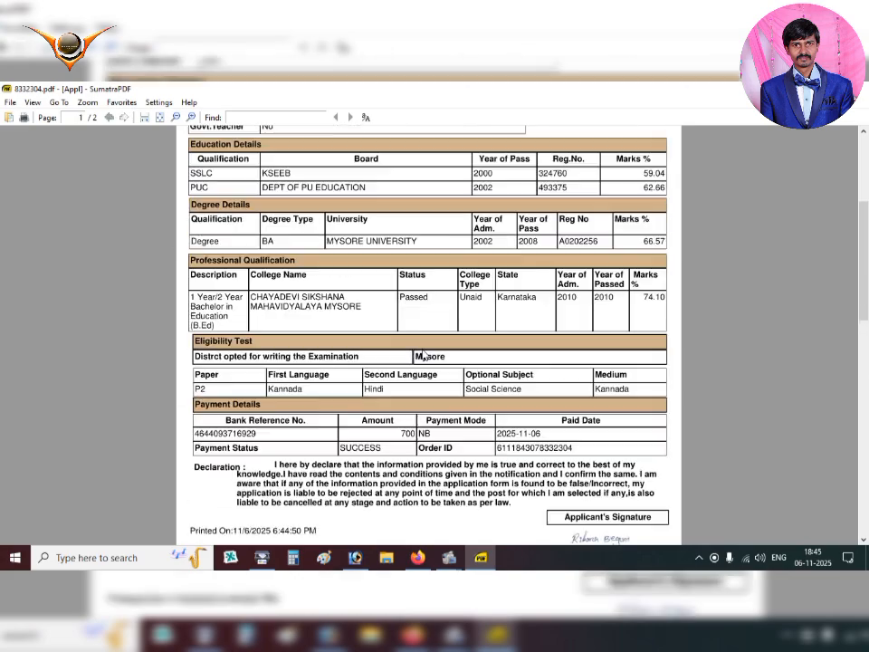
scroll(423, 354, "up", 3)
left_click(24, 118)
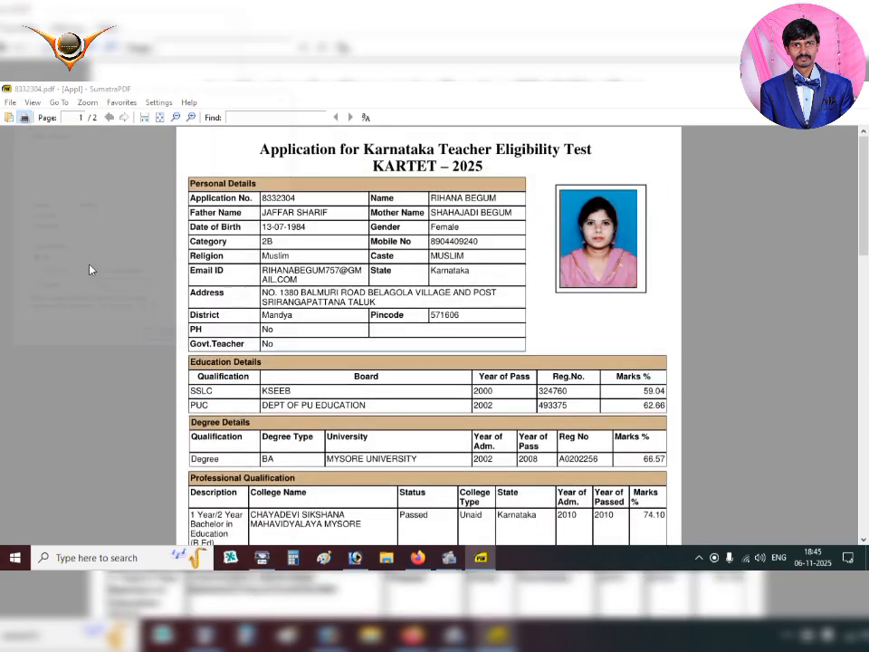
left_click(42, 286)
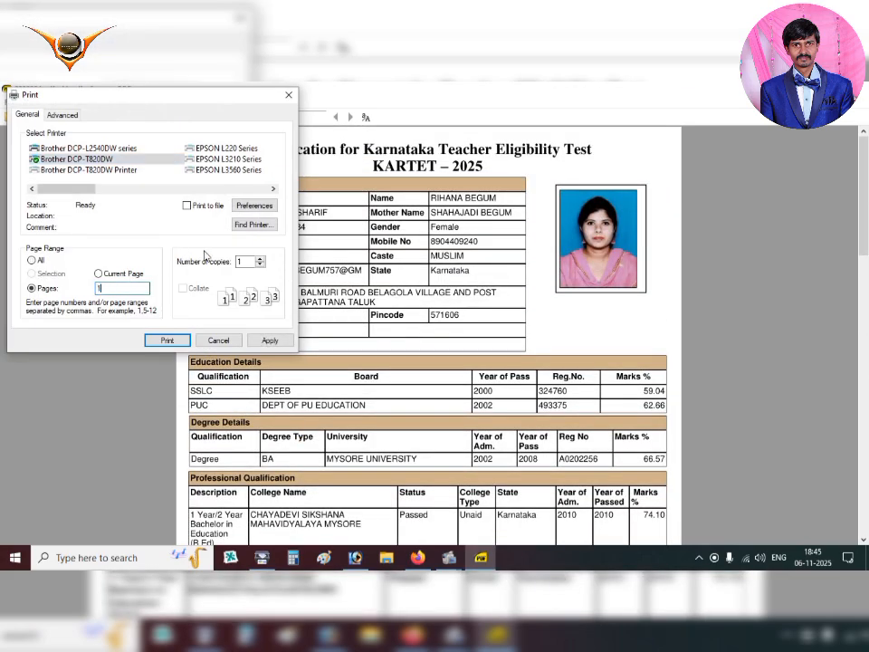
left_click(267, 208)
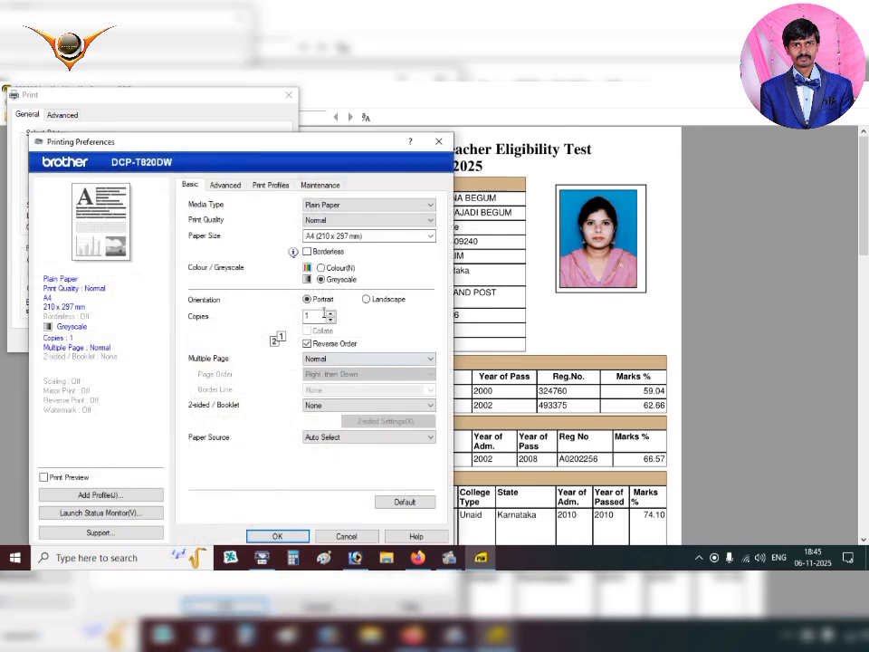
left_click(320, 268)
left_click(331, 313)
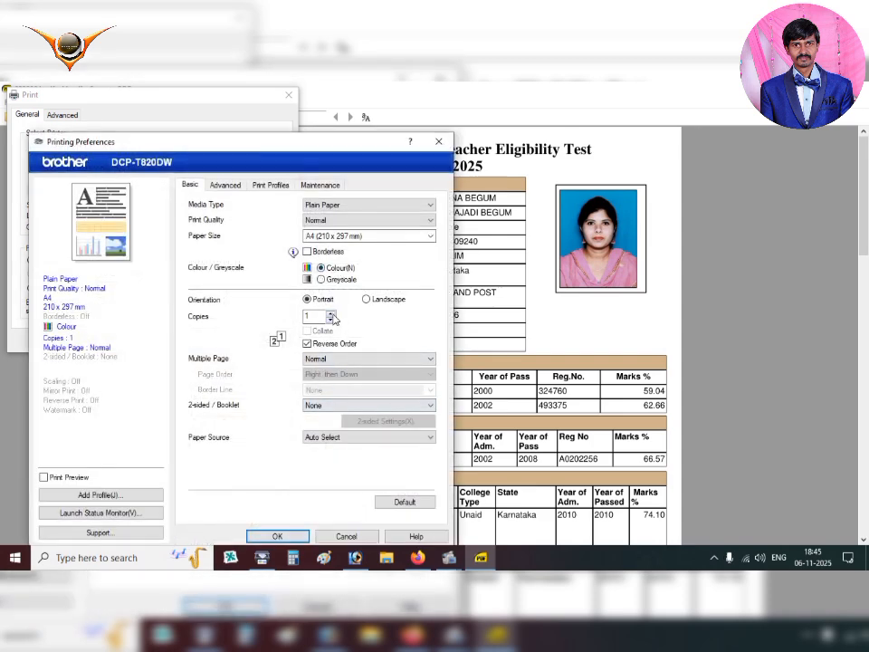
left_click(279, 535)
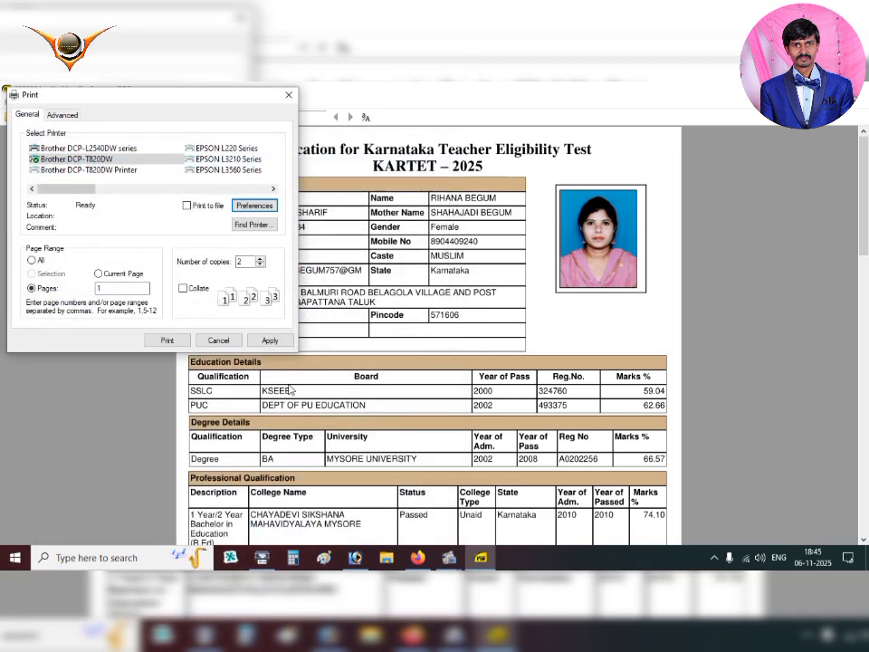
left_click(258, 342)
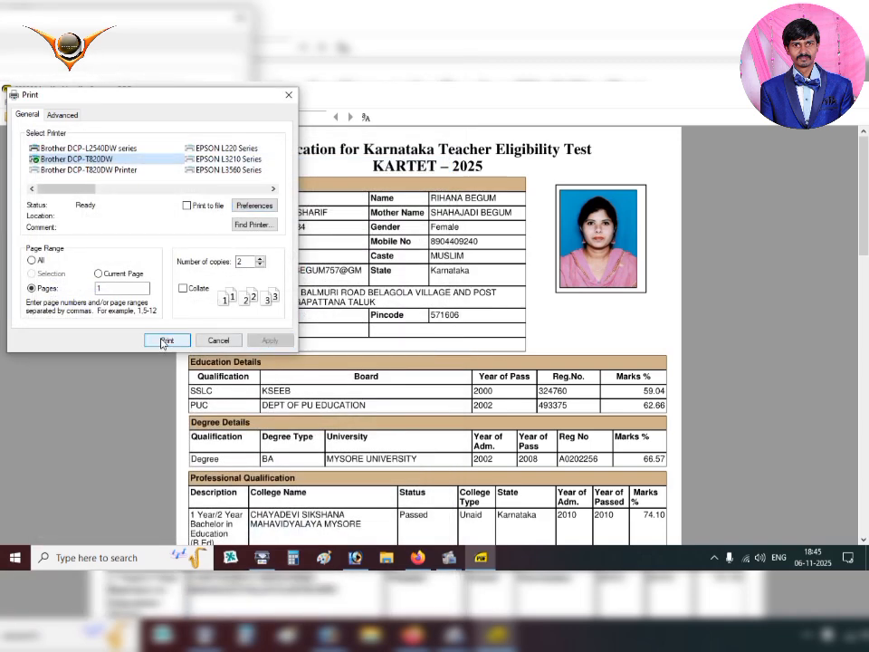
left_click(166, 340)
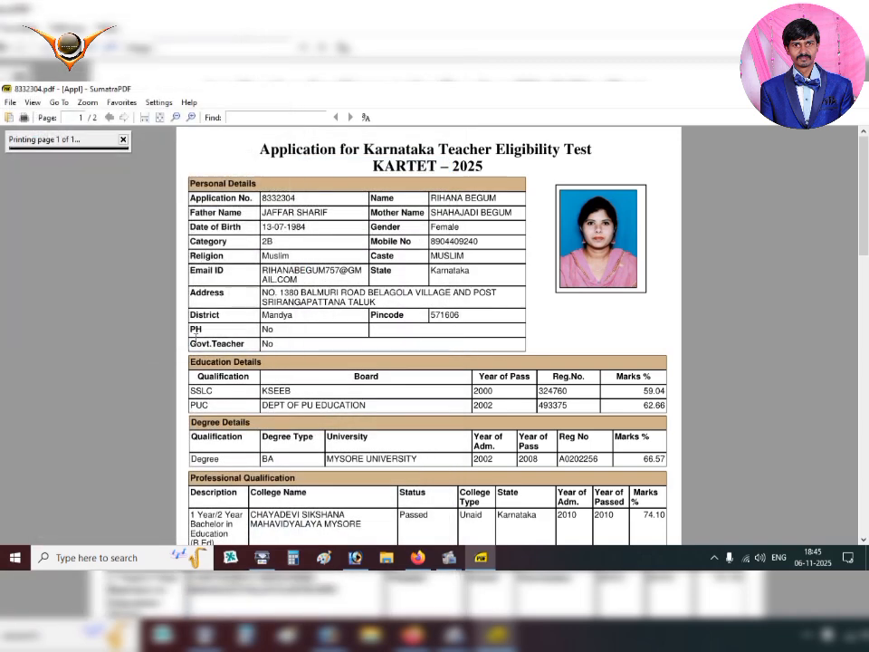
Close SumatraPDF, return to the Google tab and minimise Firefox to show the desktop
left_click(857, 89)
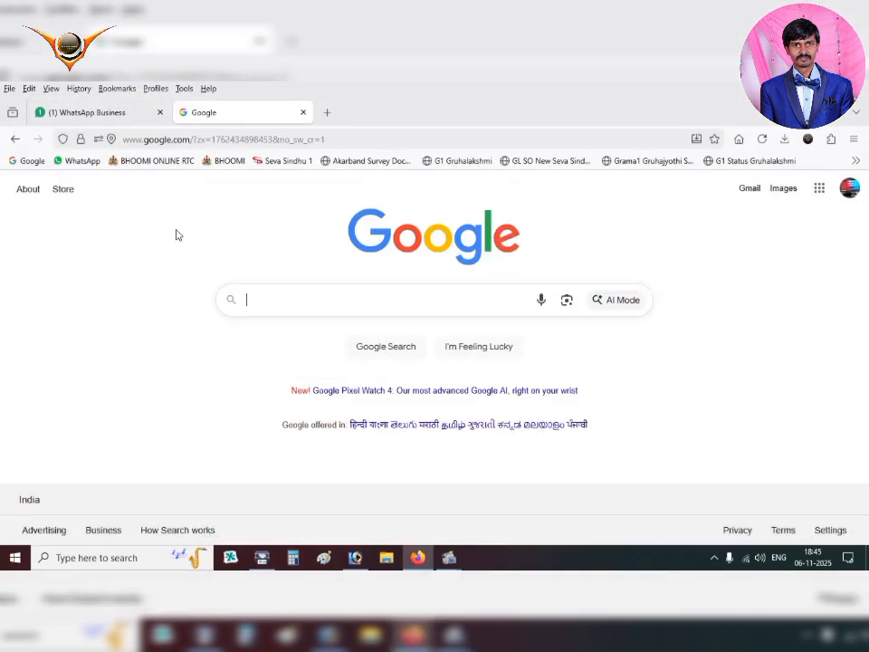
left_click(95, 114)
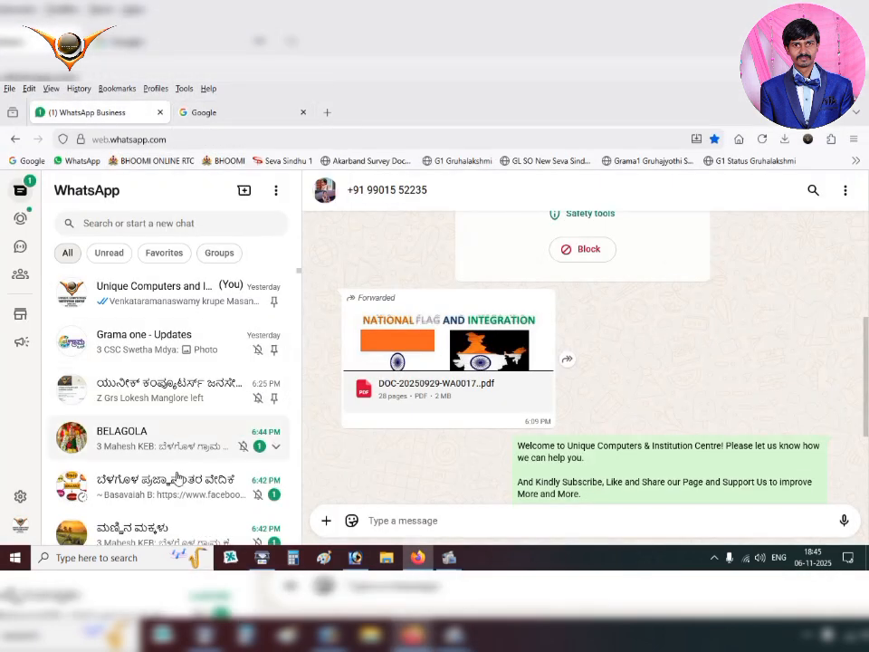
left_click(235, 118)
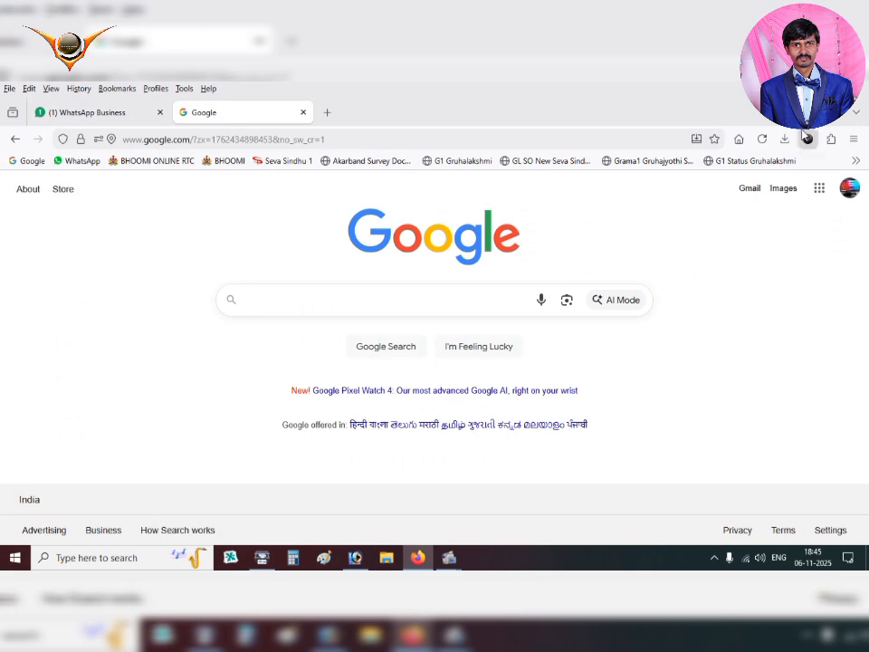
left_click(796, 89)
mouse_move(449, 562)
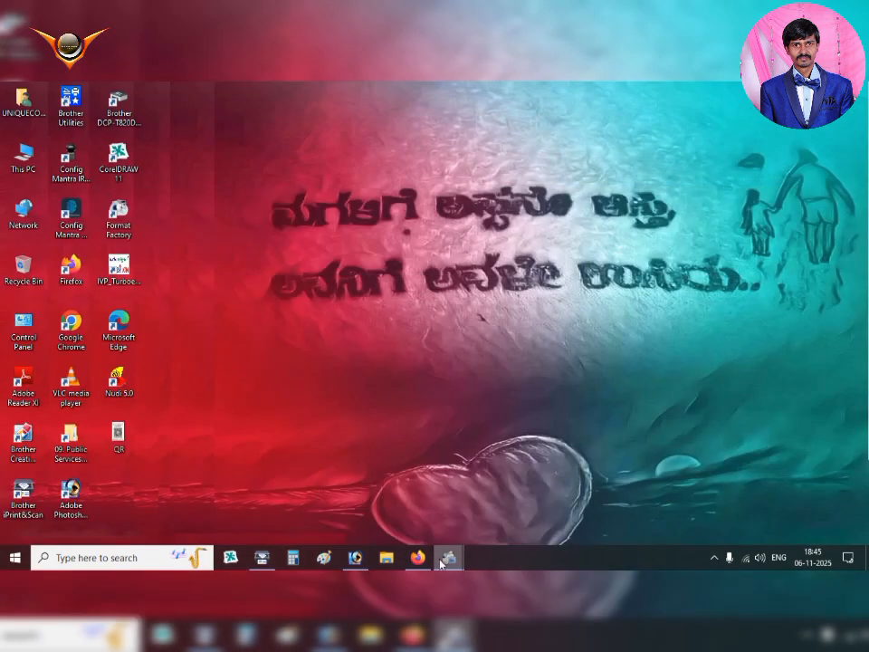
left_click(415, 519)
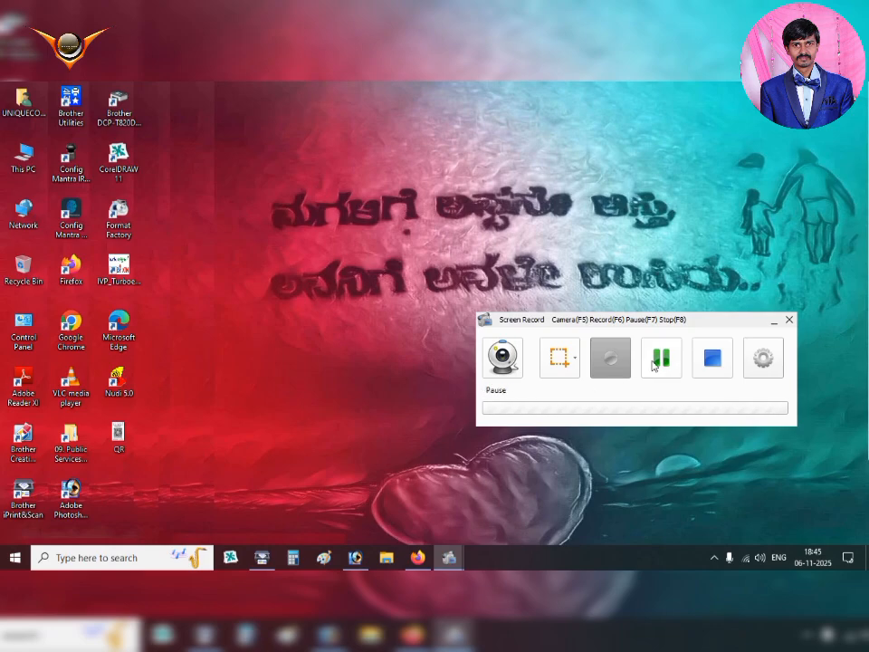